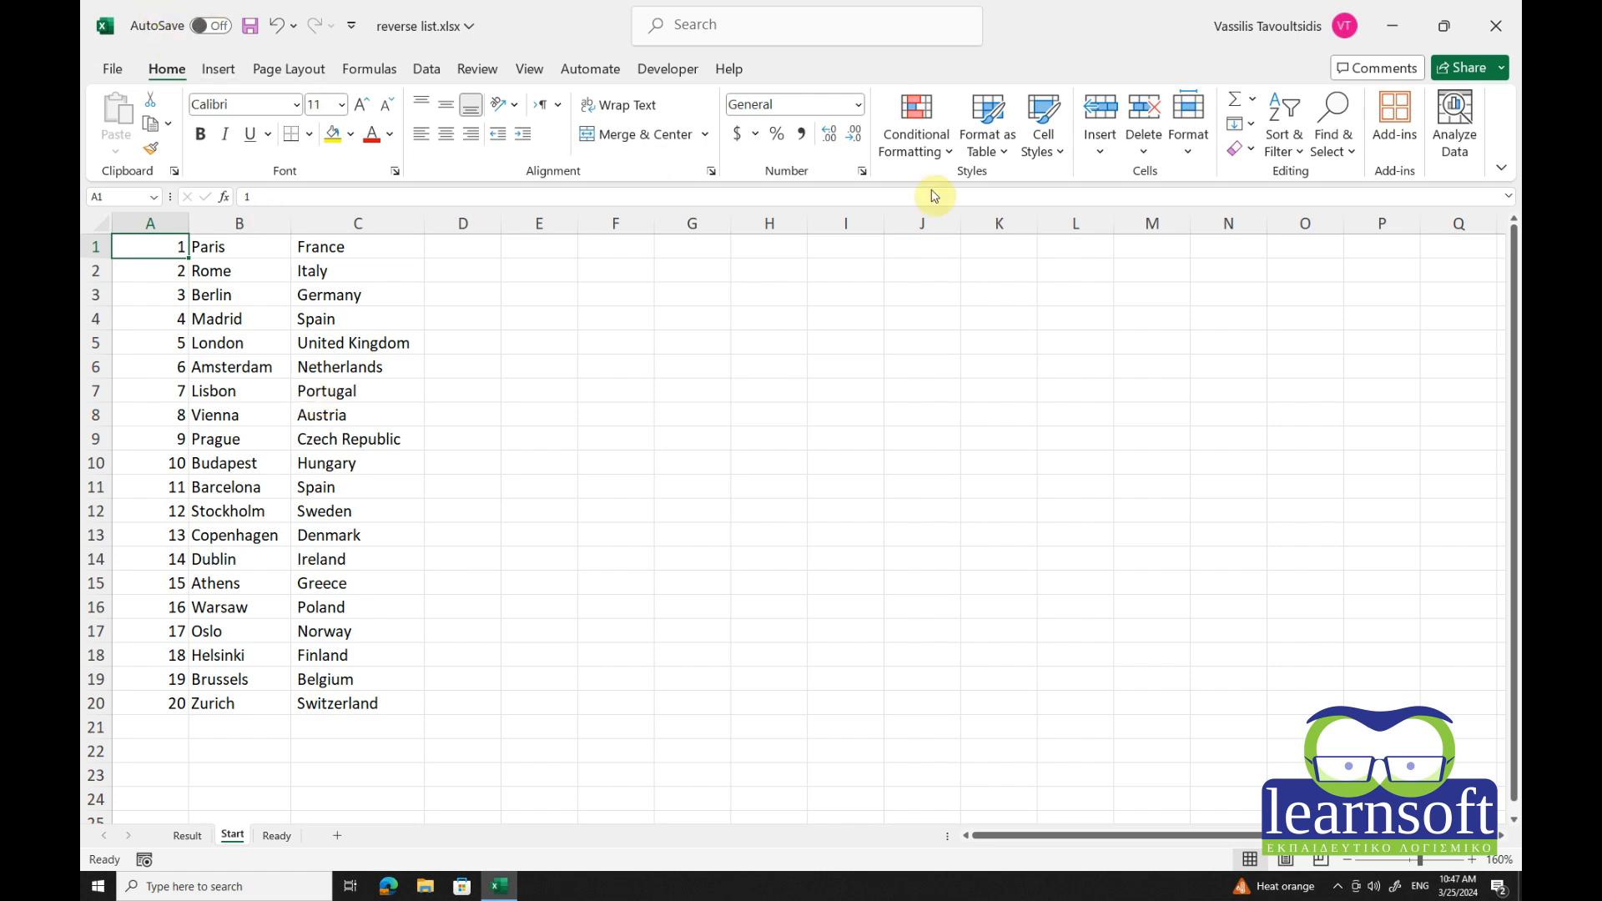
Sort the list by the helper numbers largest to smallest, then select the reversed B1:C20 list.
{"action": "left_click", "coordinate": [1281, 150]}
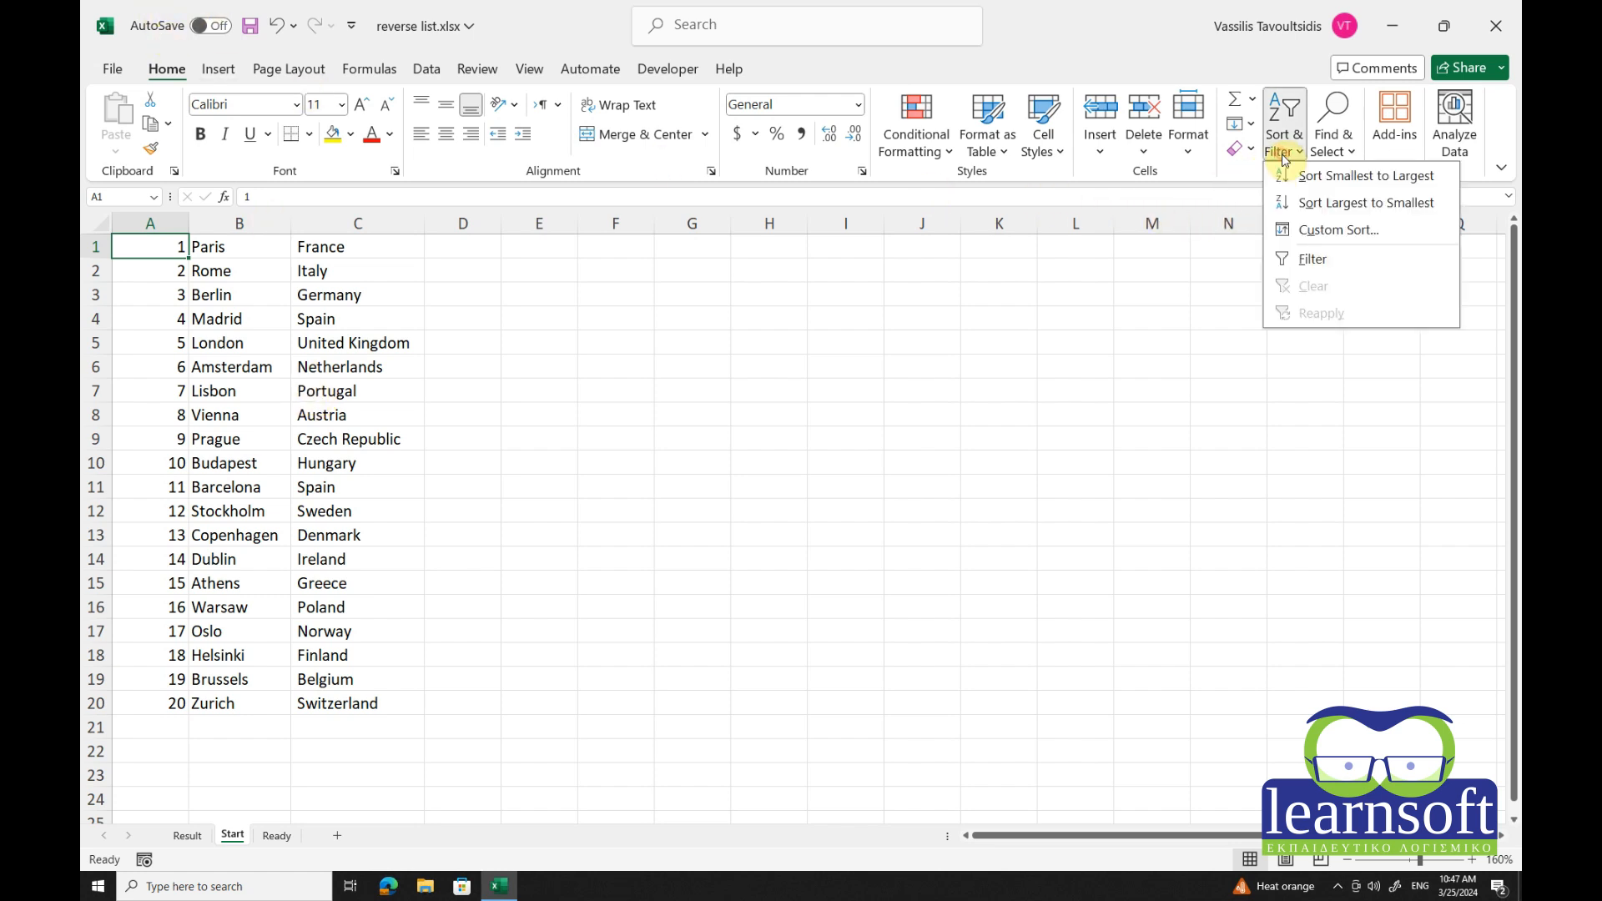
{"action": "left_click", "coordinate": [1369, 209]}
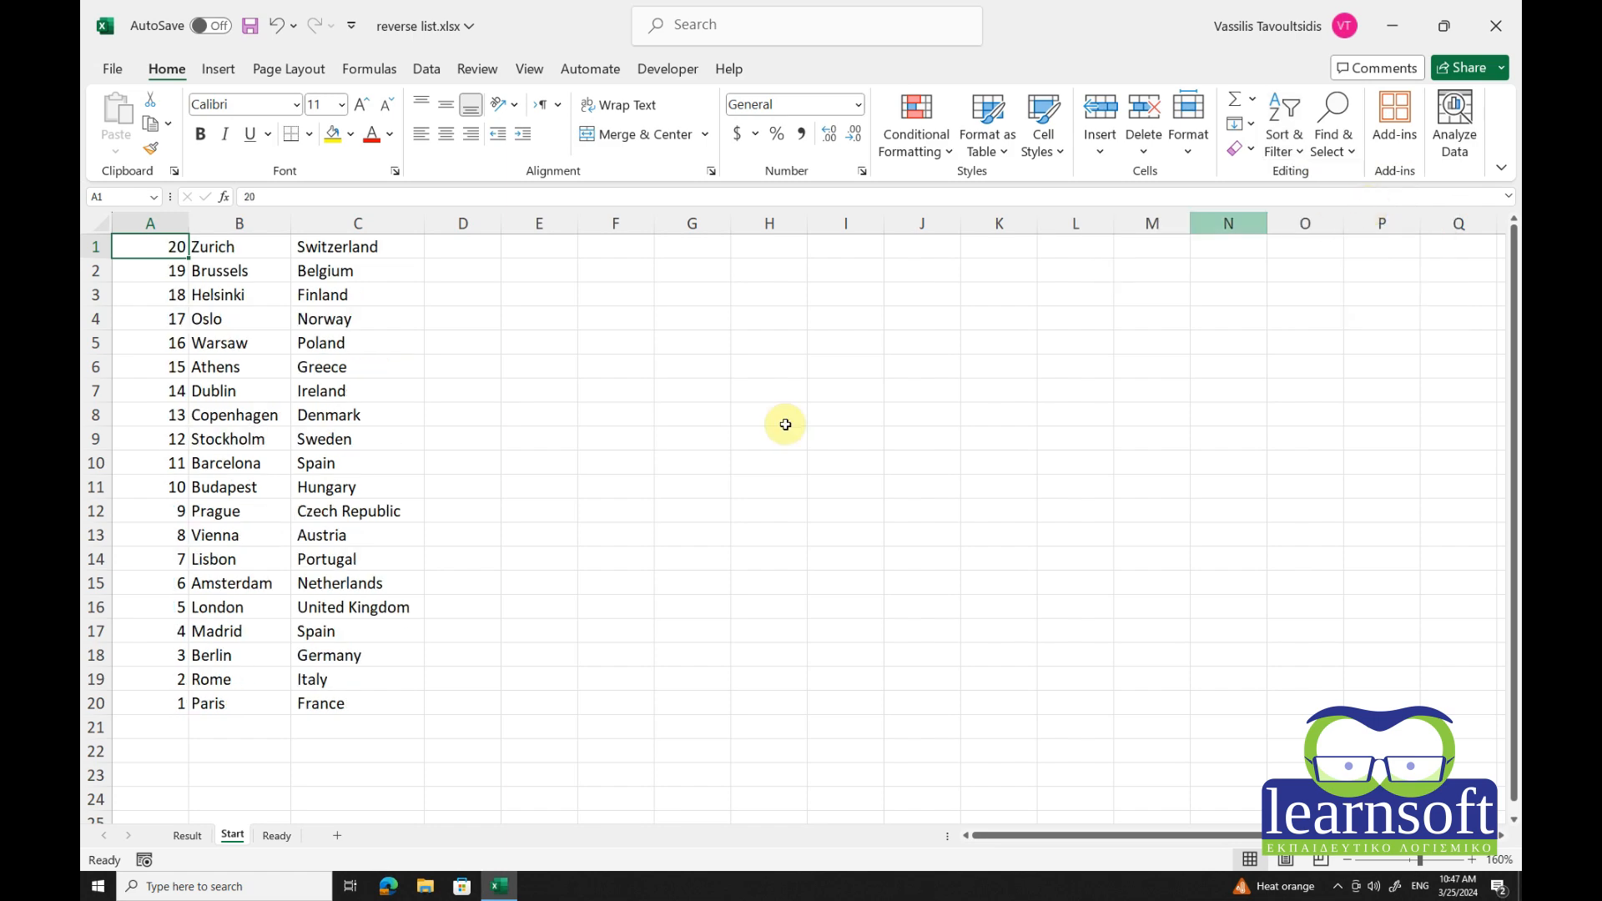
{"action": "left_click", "coordinate": [218, 252]}
{"action": "left_click_drag", "start_coordinate": [318, 262], "coordinate": [317, 704]}
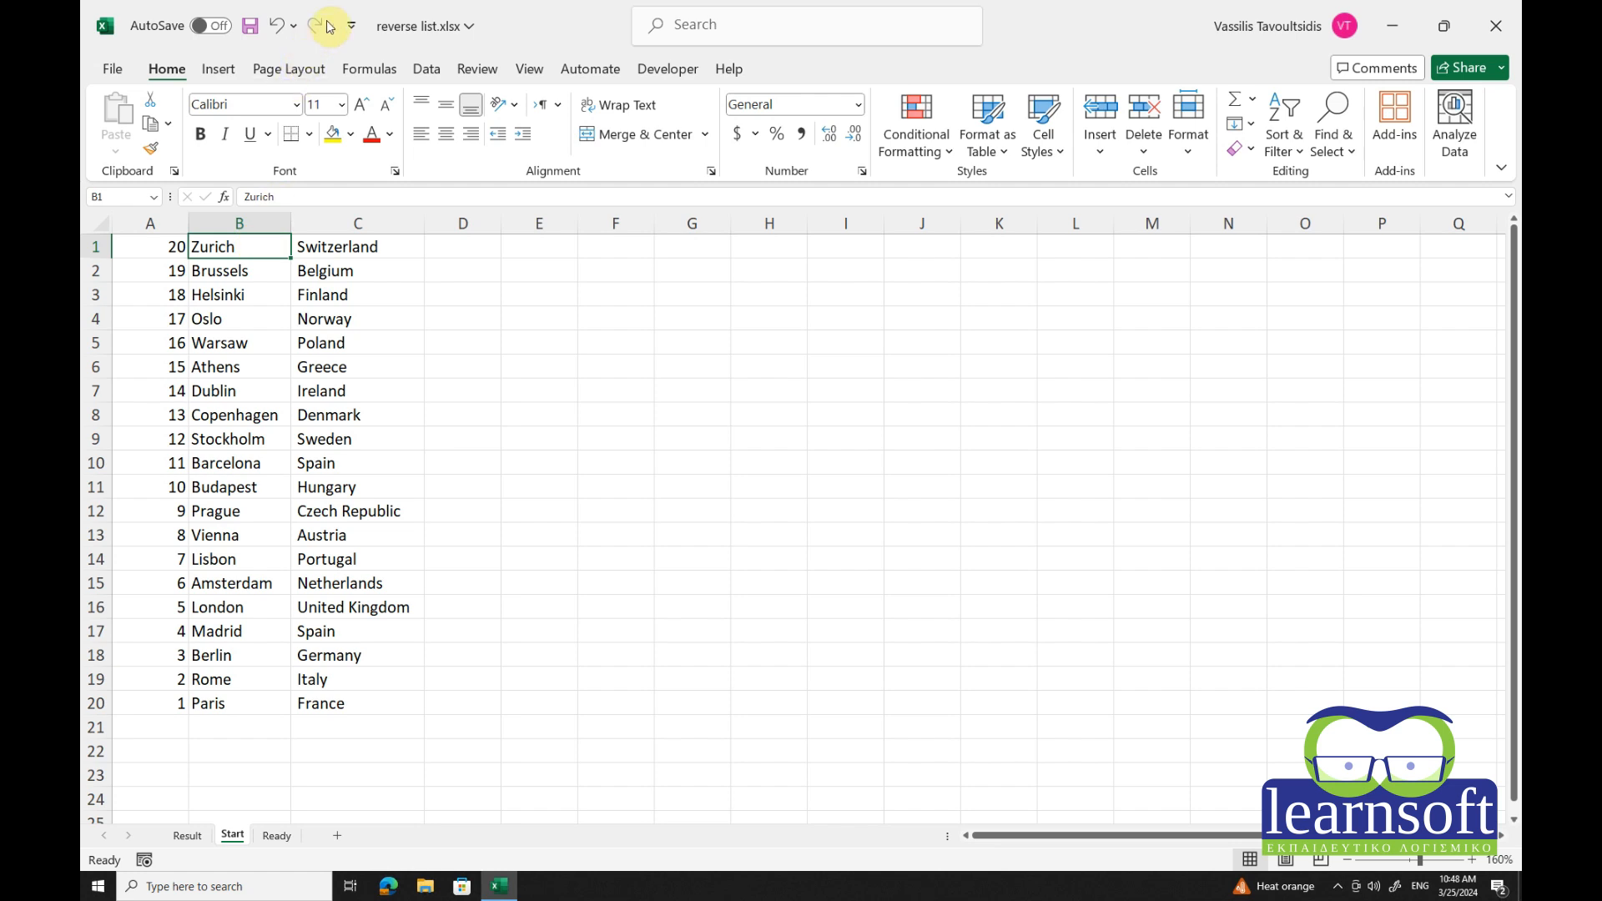
Undo the descending sort, the row numbering and the inserted helper column.
{"action": "left_click", "coordinate": [278, 32]}
{"action": "left_click", "coordinate": [277, 32]}
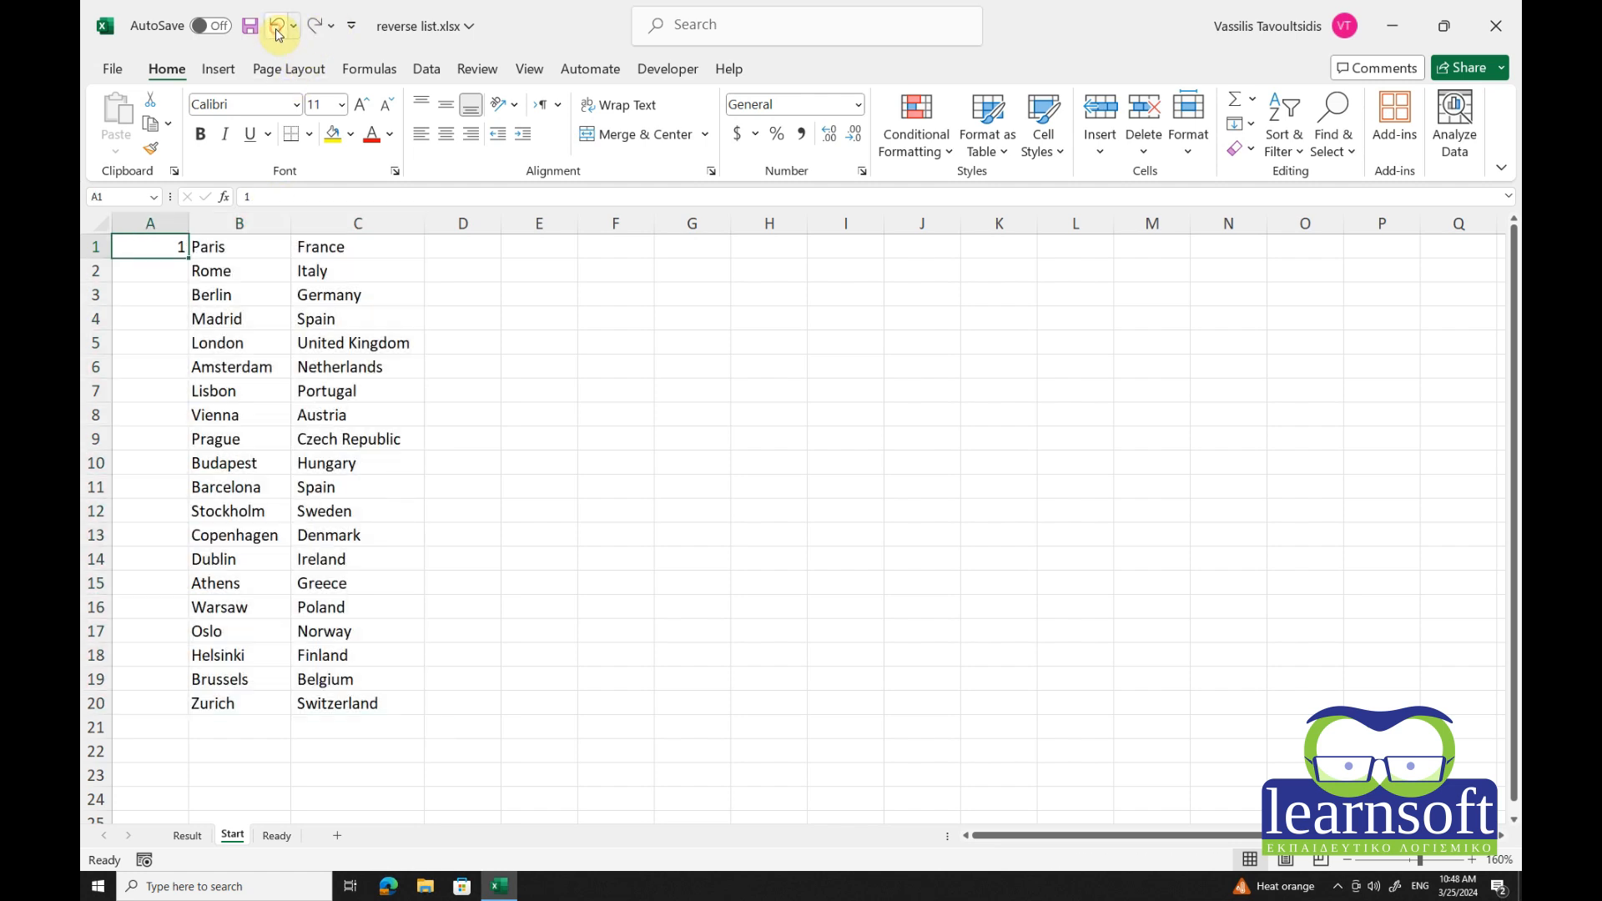
{"action": "left_click", "coordinate": [278, 31]}
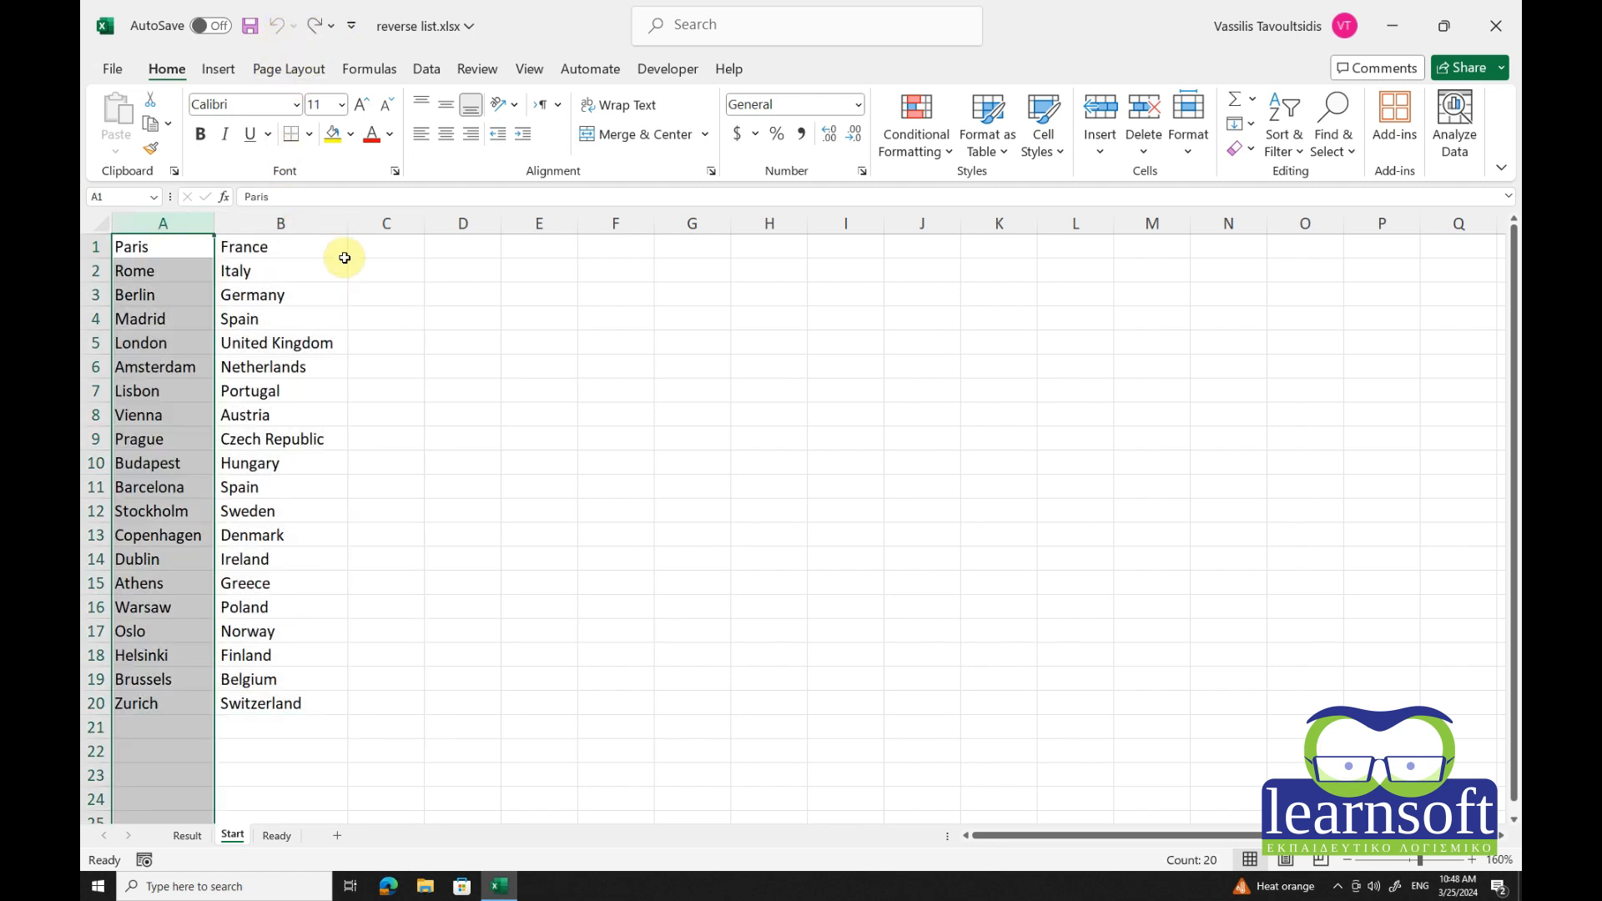
Enter =INDEX(A1:B20,1,1) in D1 so it returns Paris.
{"action": "left_click", "coordinate": [317, 249]}
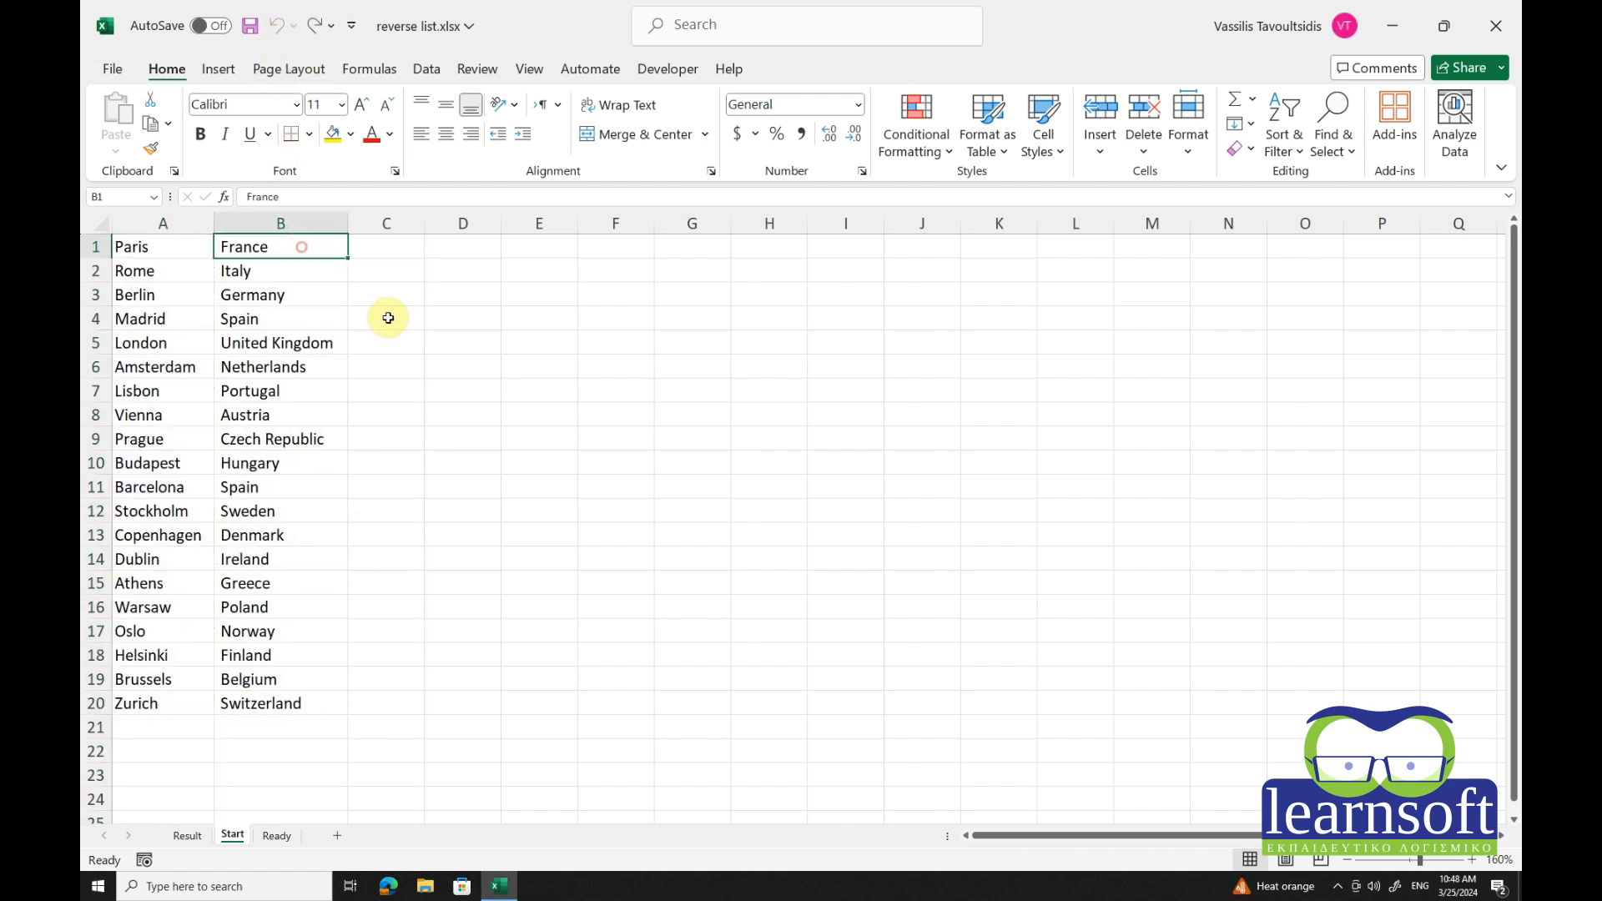
{"action": "left_click", "coordinate": [474, 251]}
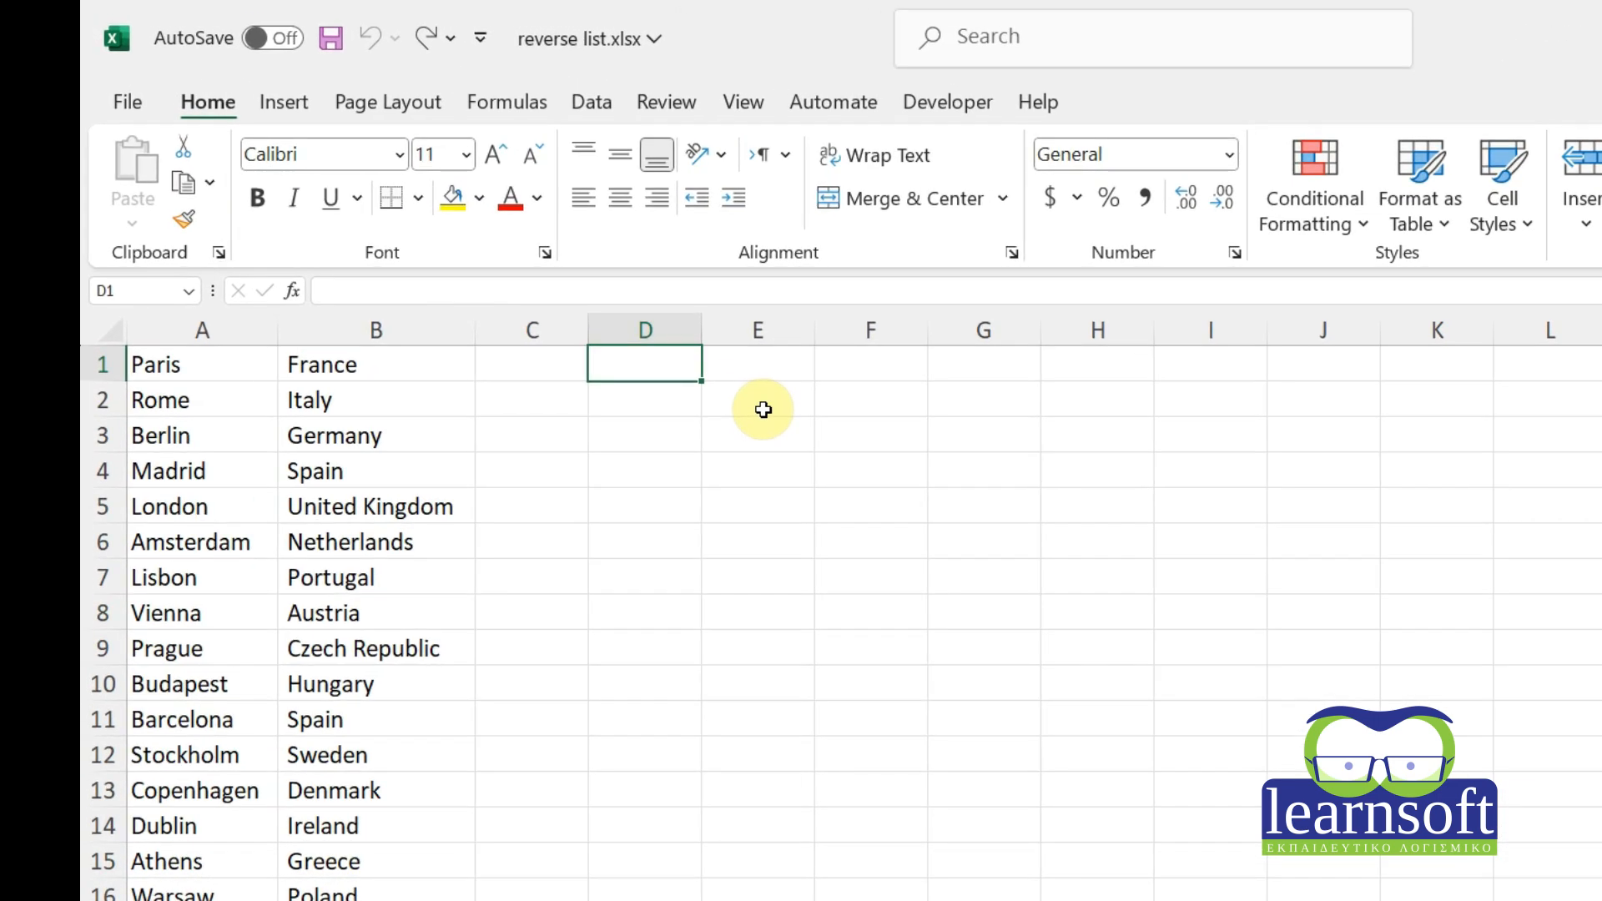
{"action": "type", "text": "="}
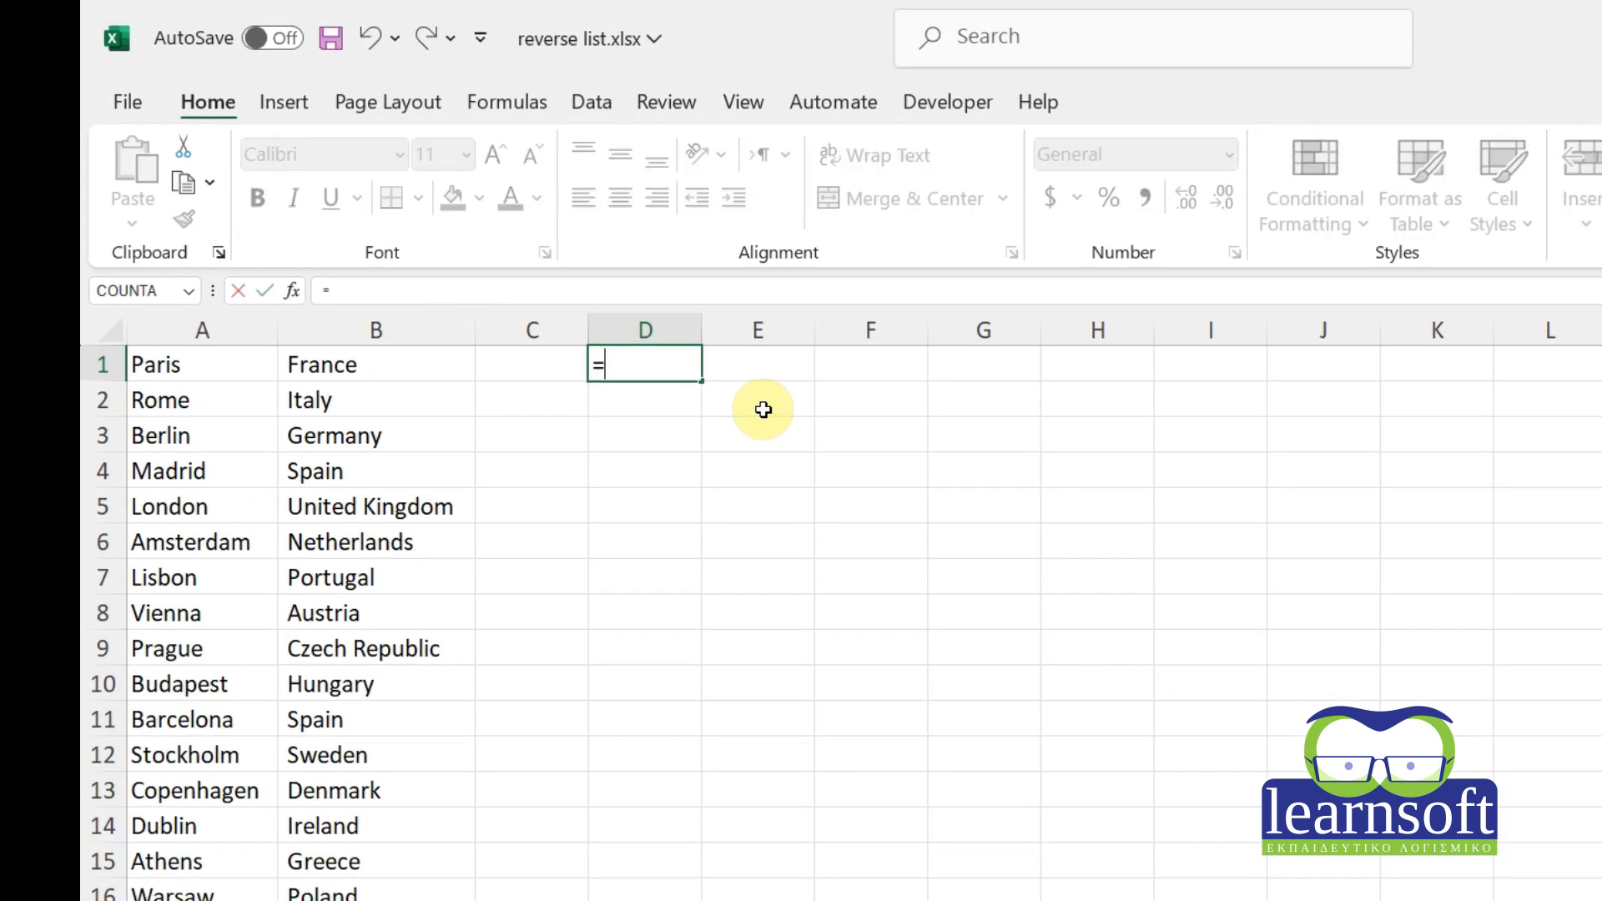
{"action": "type", "text": "index"}
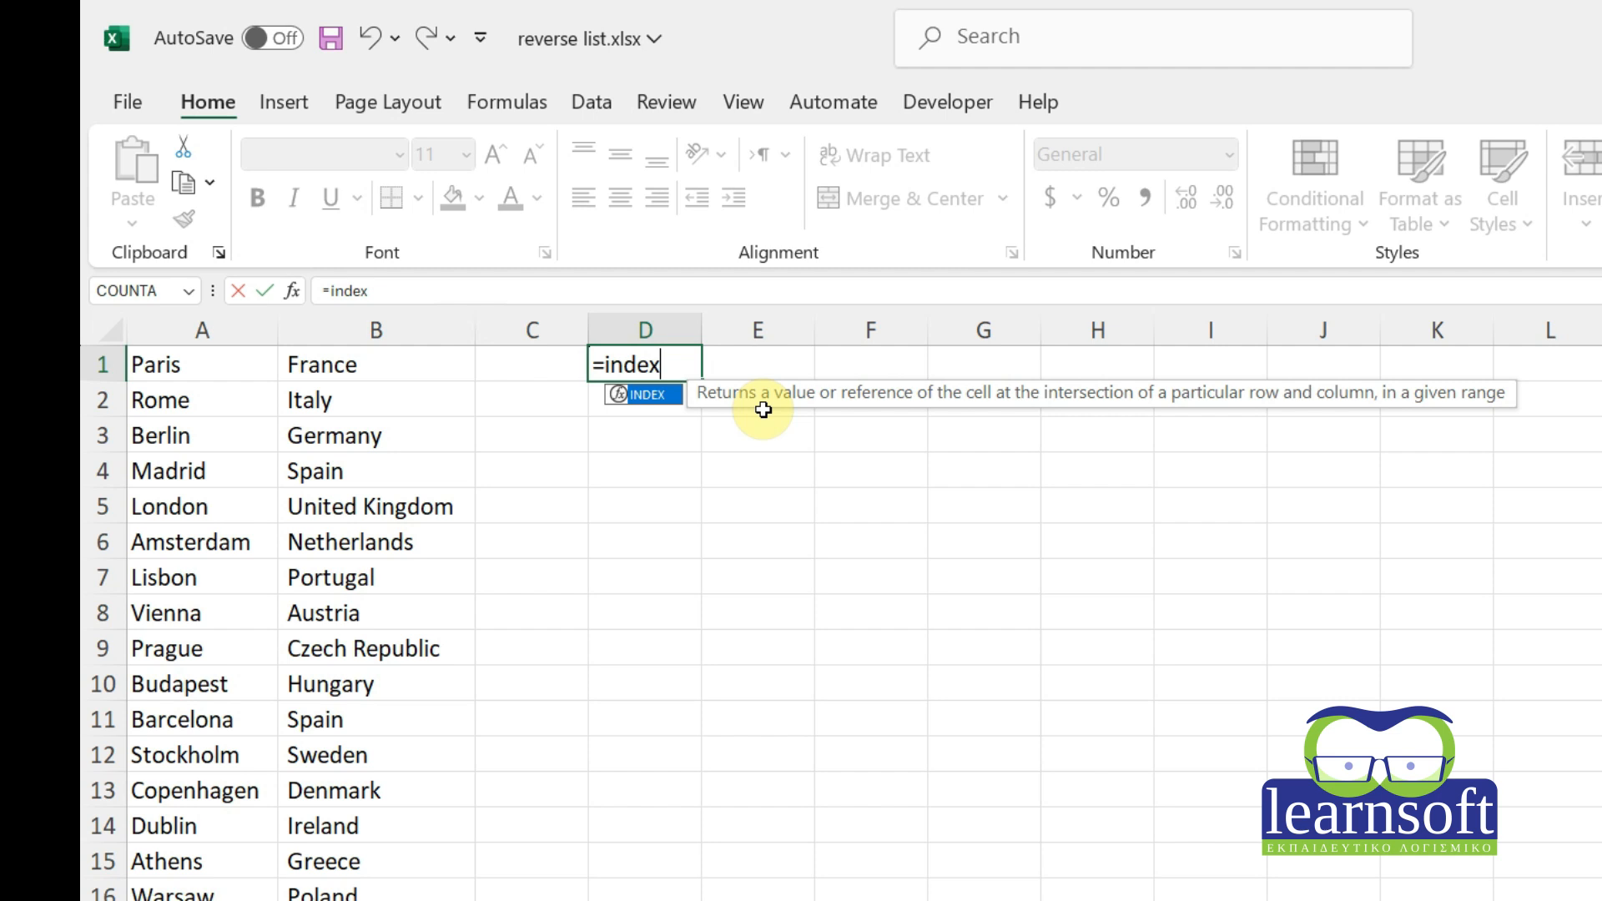
{"action": "type", "text": "("}
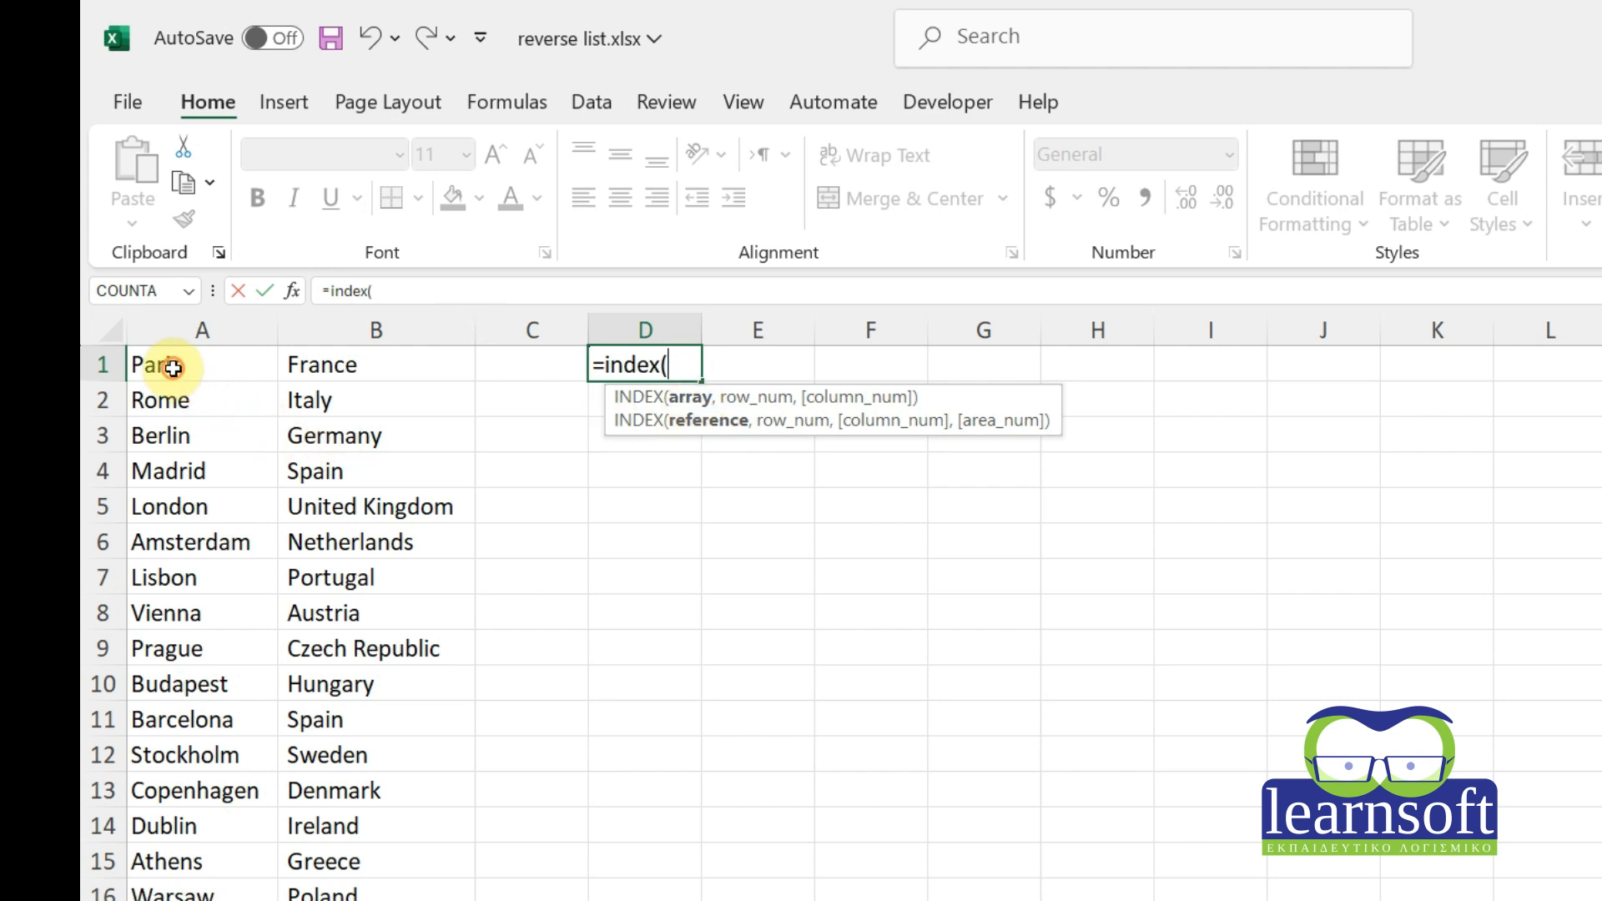
{"action": "left_click_drag", "start_coordinate": [173, 368], "coordinate": [377, 900]}
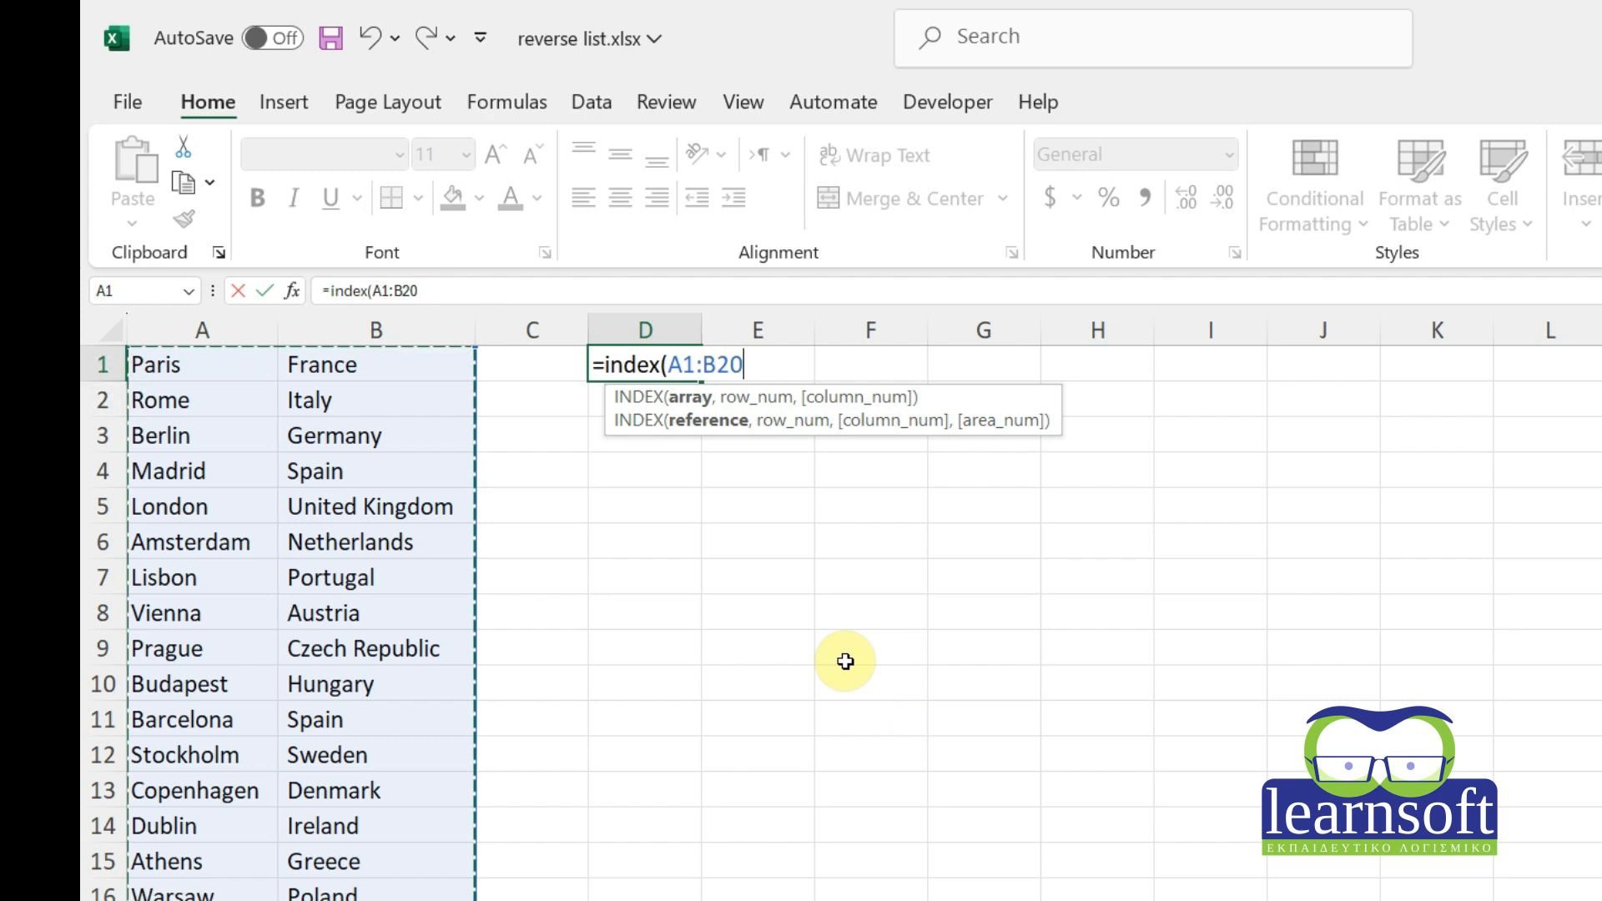
{"action": "type", "text": ","}
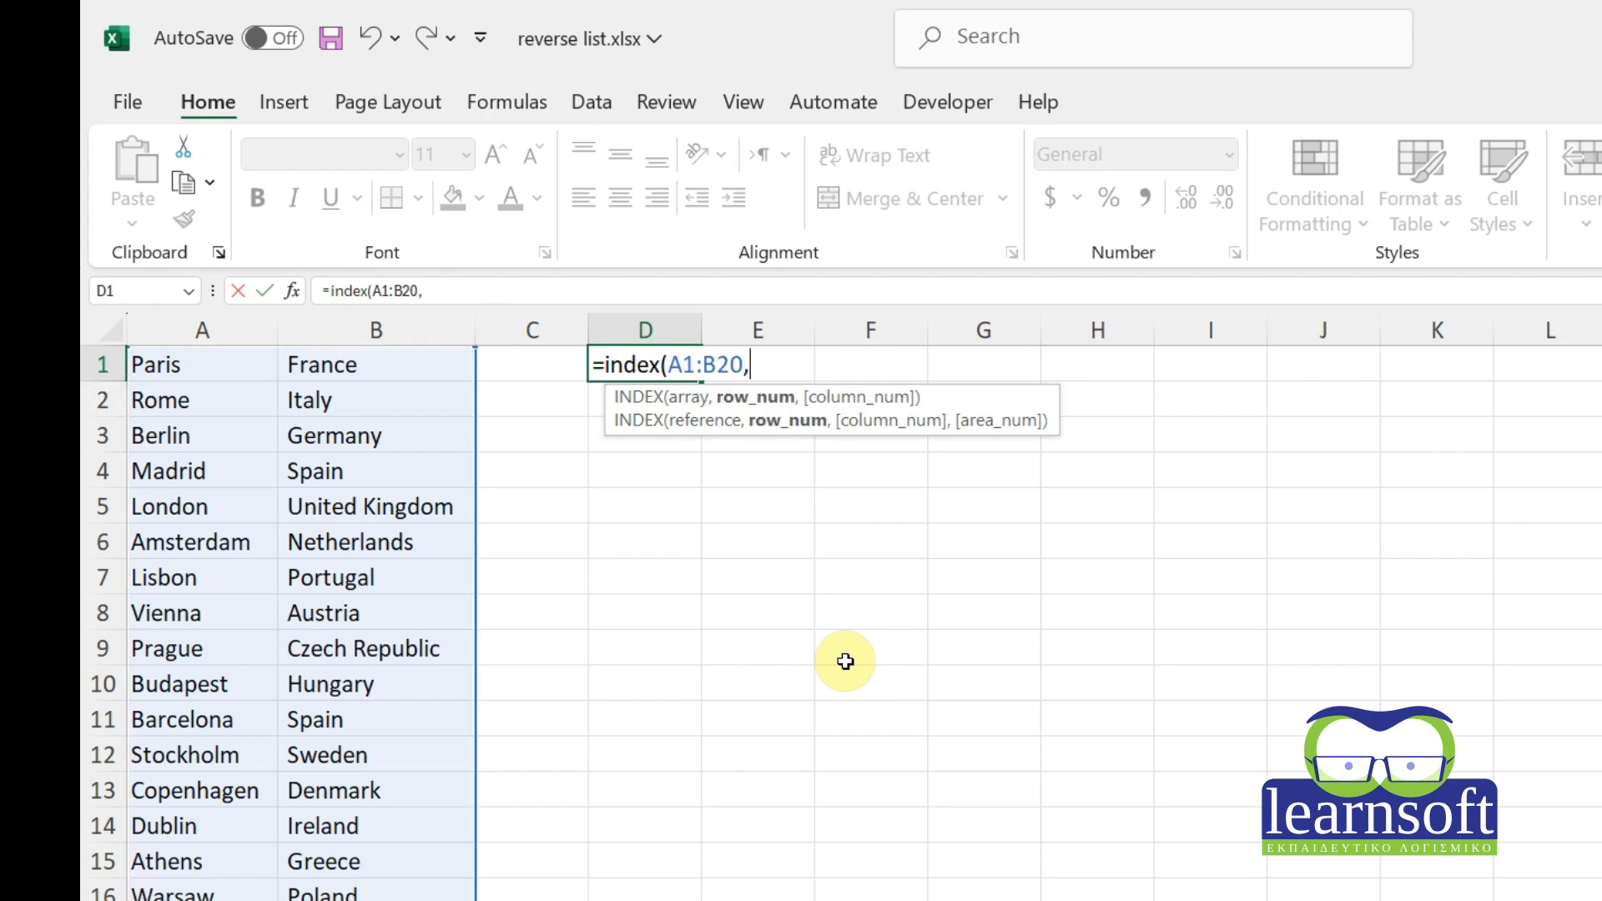
{"action": "type", "text": "1,1"}
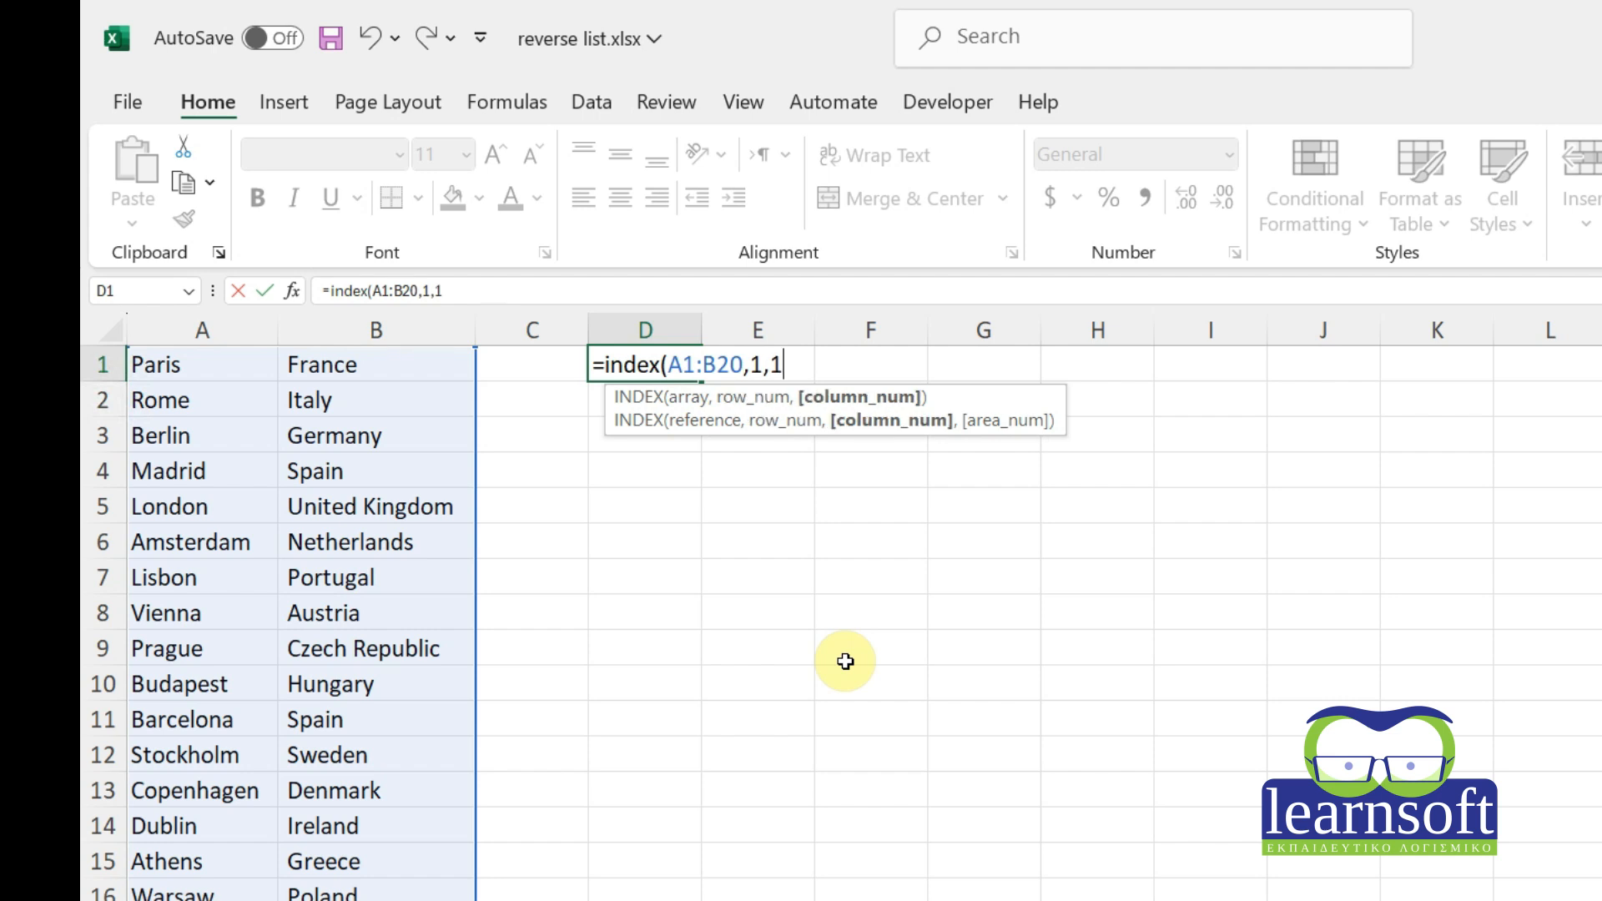
{"action": "type", "text": ")"}
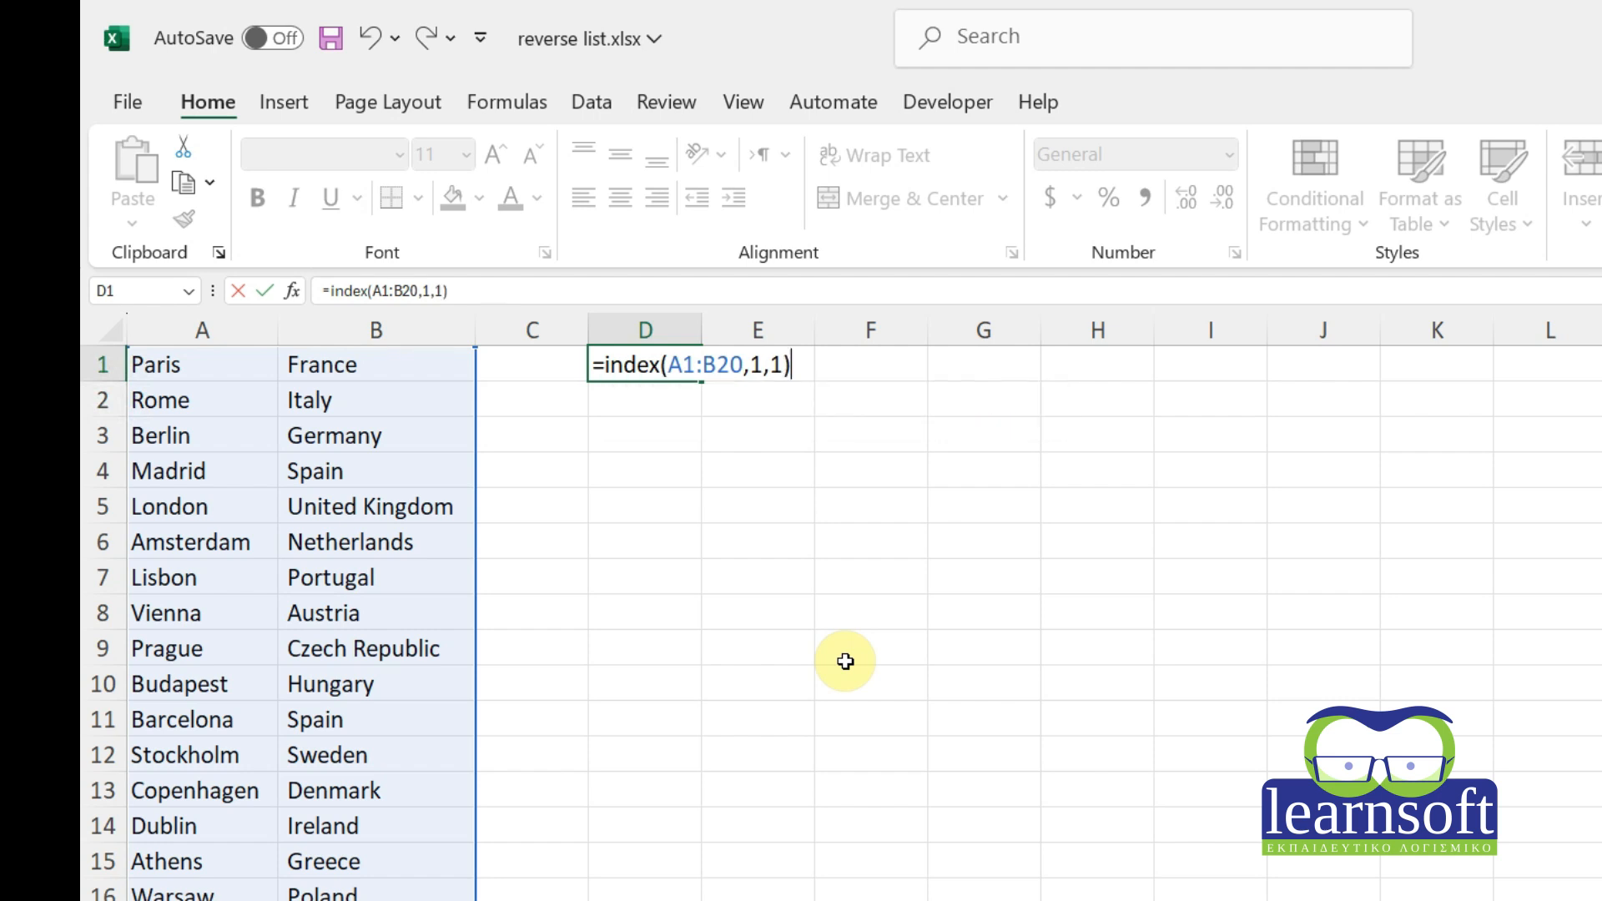
{"action": "key", "text": "Return"}
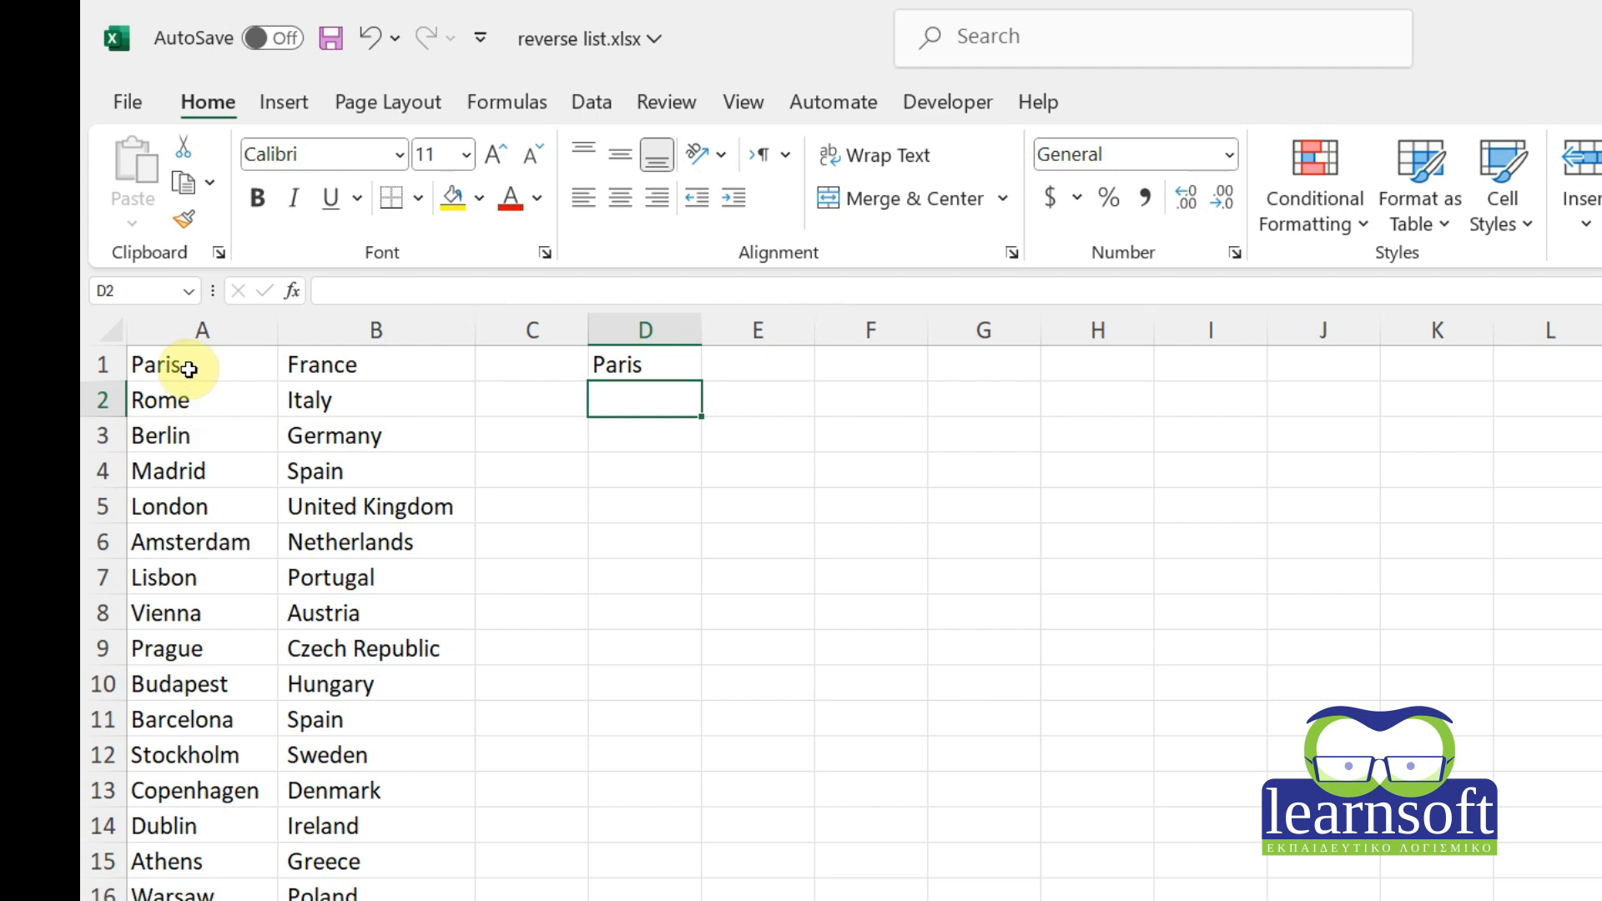
Change the row number in D1's INDEX formula to 3 so it returns Germany.
{"action": "double_click", "coordinate": [665, 364]}
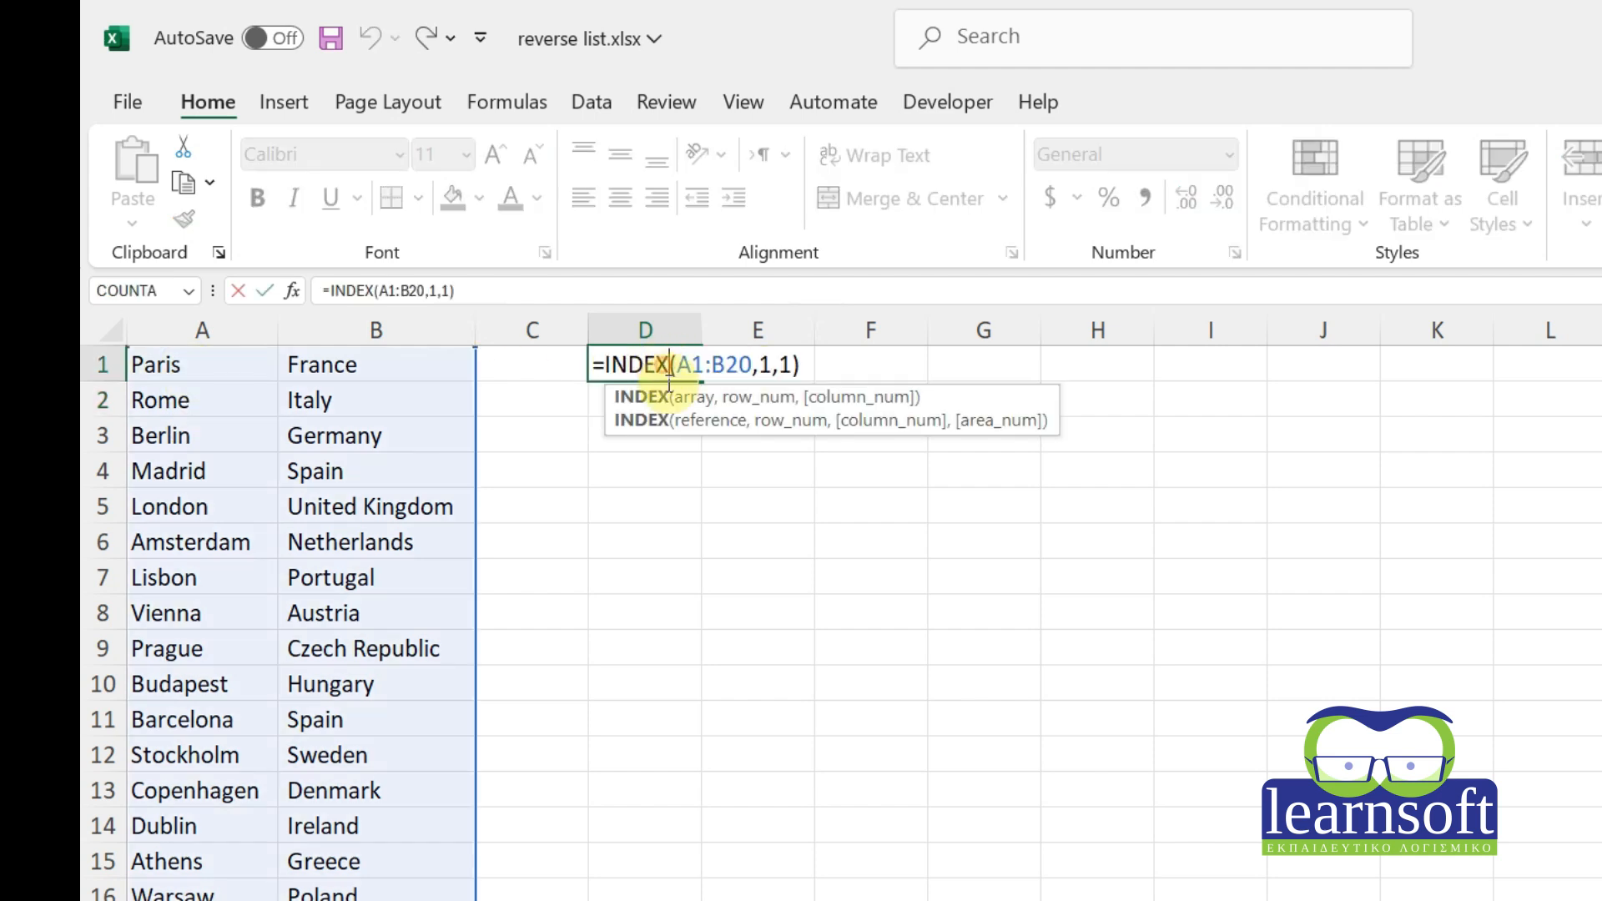
{"action": "left_click", "coordinate": [773, 365]}
{"action": "key", "text": "BackSpace"}
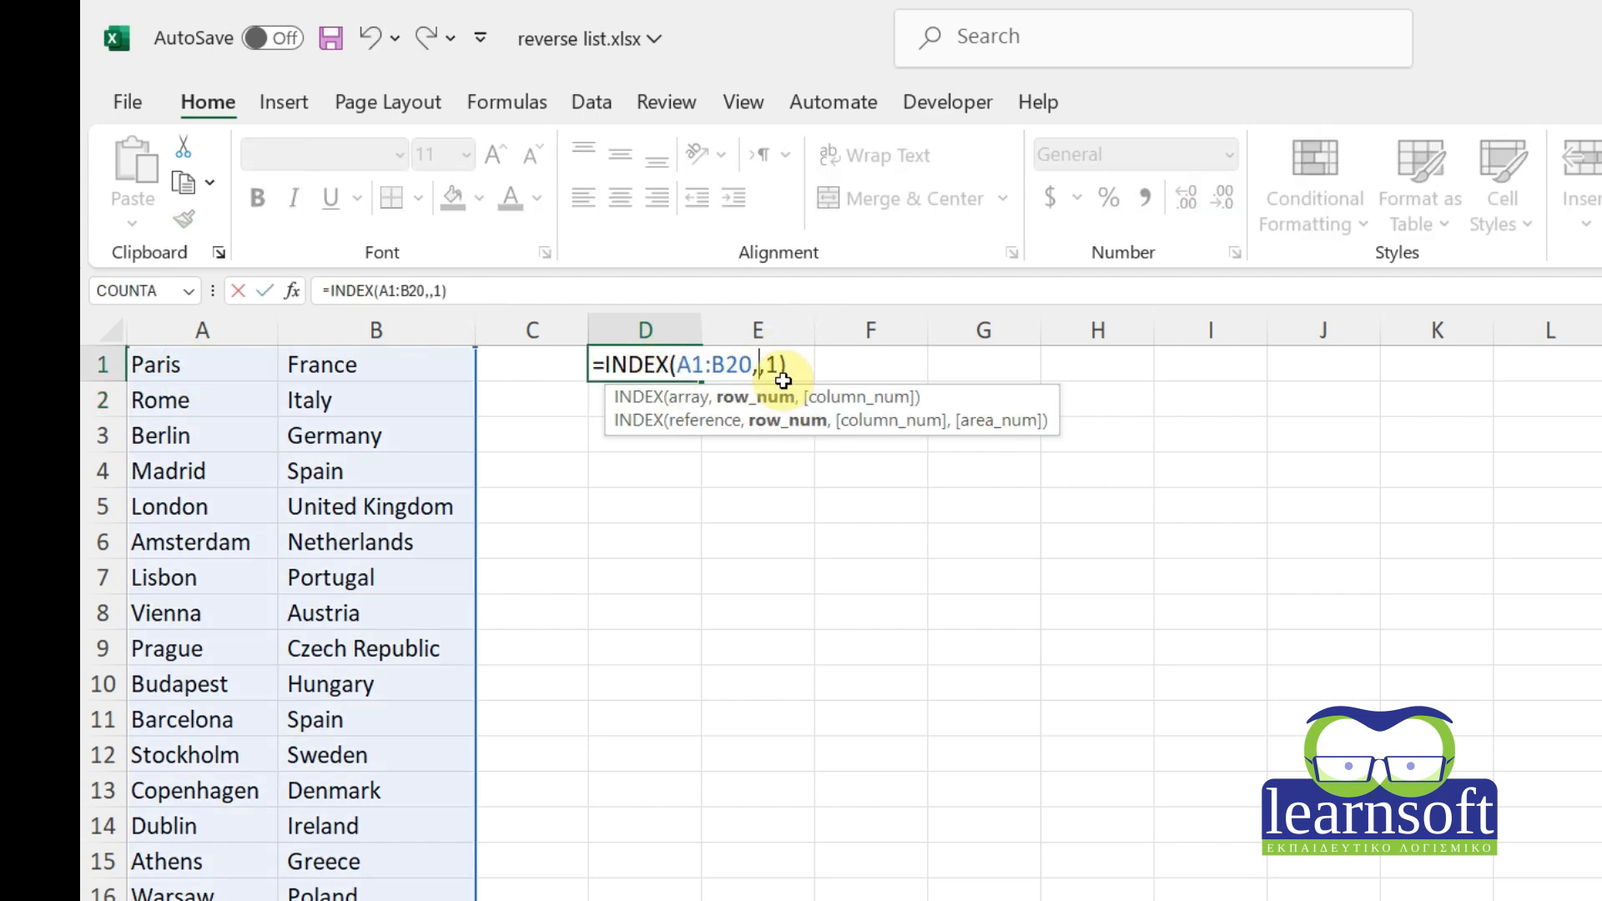
{"action": "type", "text": "3"}
{"action": "key", "text": "Right"}
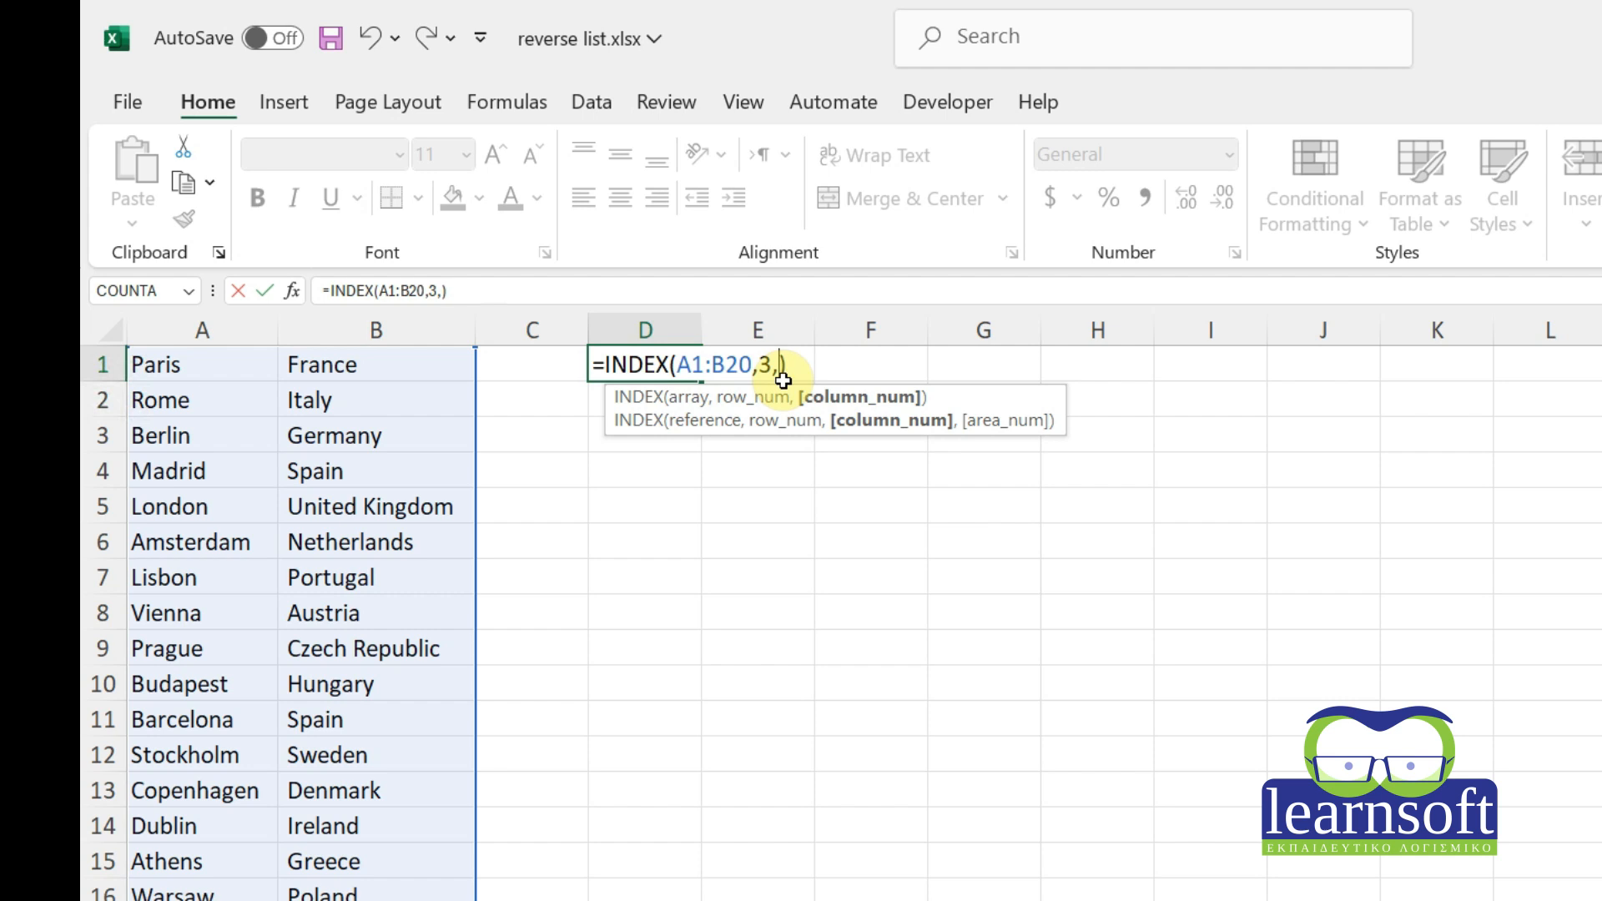
{"action": "key", "text": "Return"}
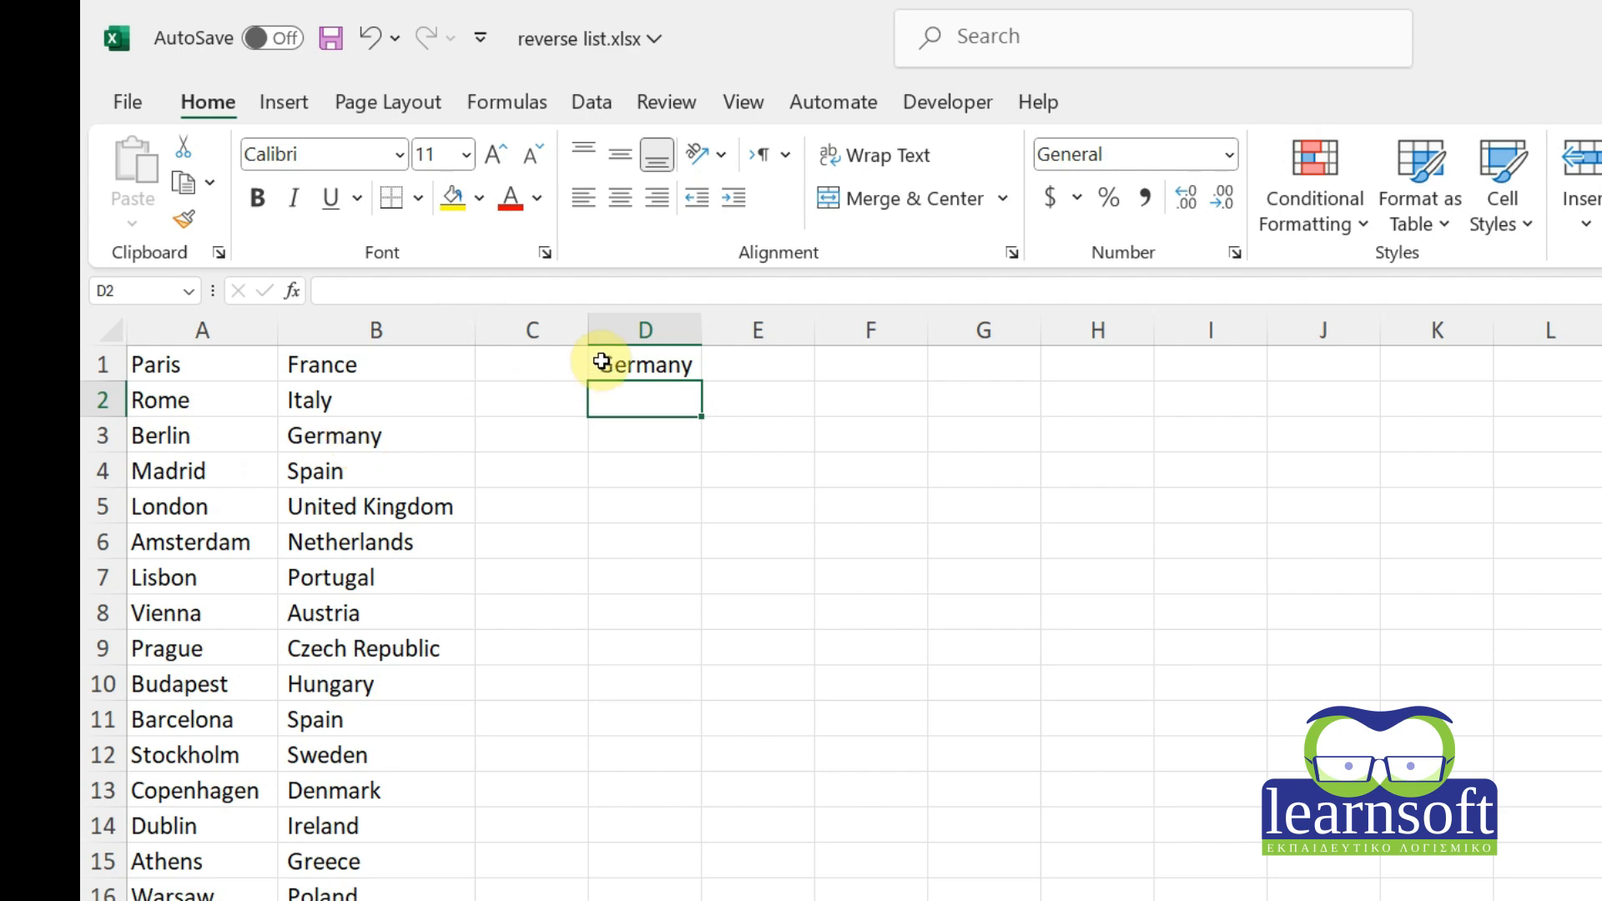
Set D1's column argument to 1 and clear its row number, giving =INDEX(A1:B20,,1).
{"action": "double_click", "coordinate": [665, 364]}
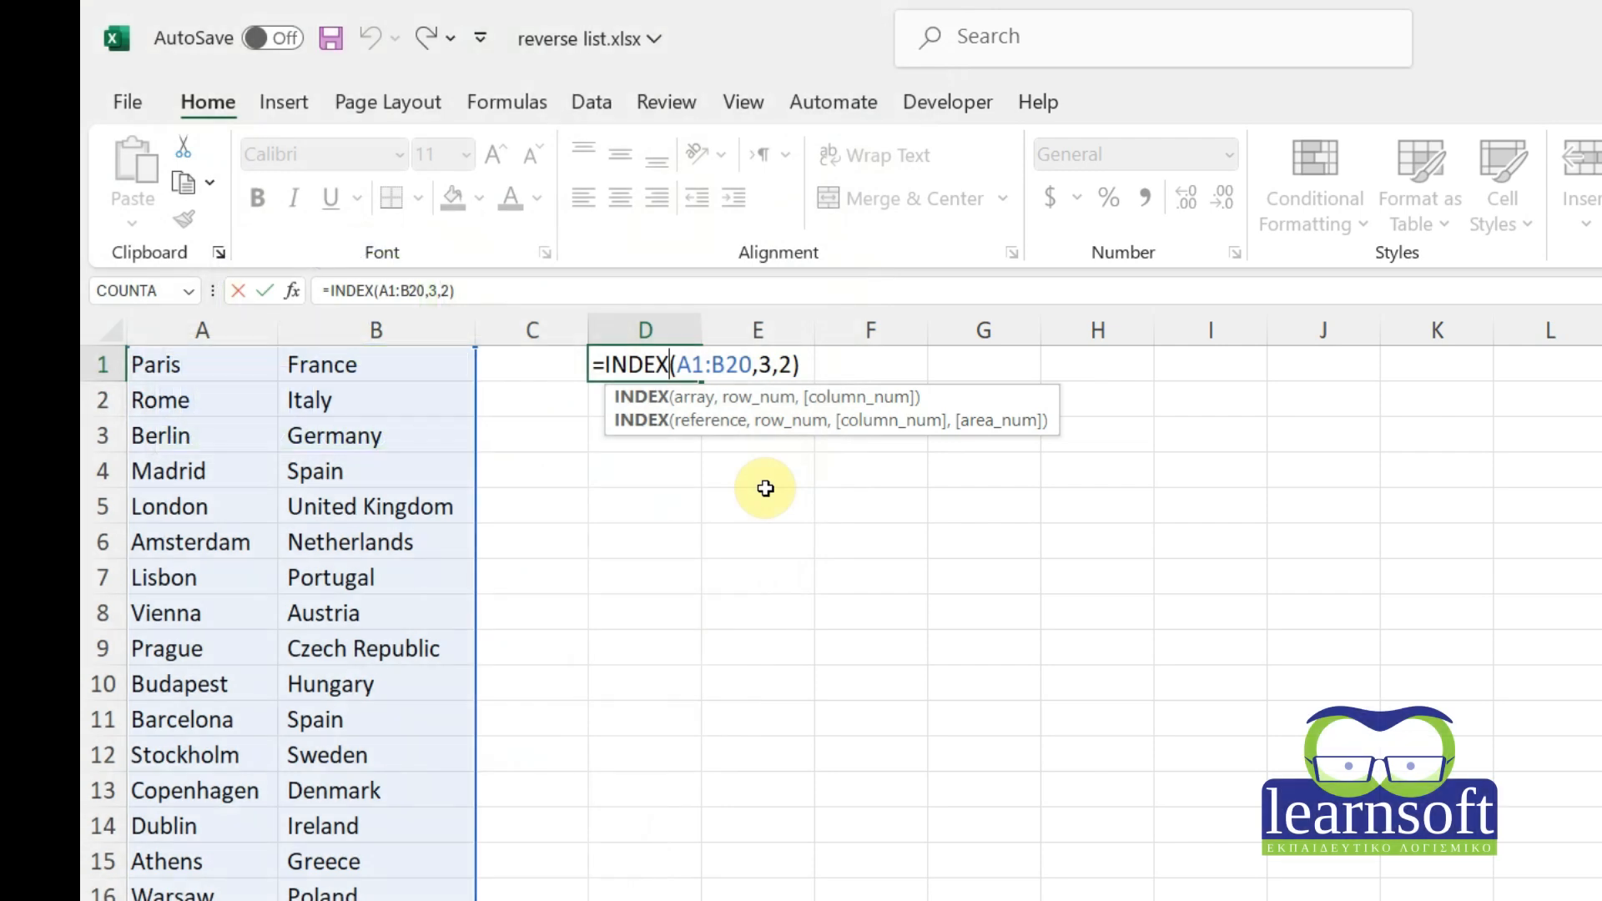
{"action": "left_click", "coordinate": [795, 366]}
{"action": "key", "text": "BackSpace"}
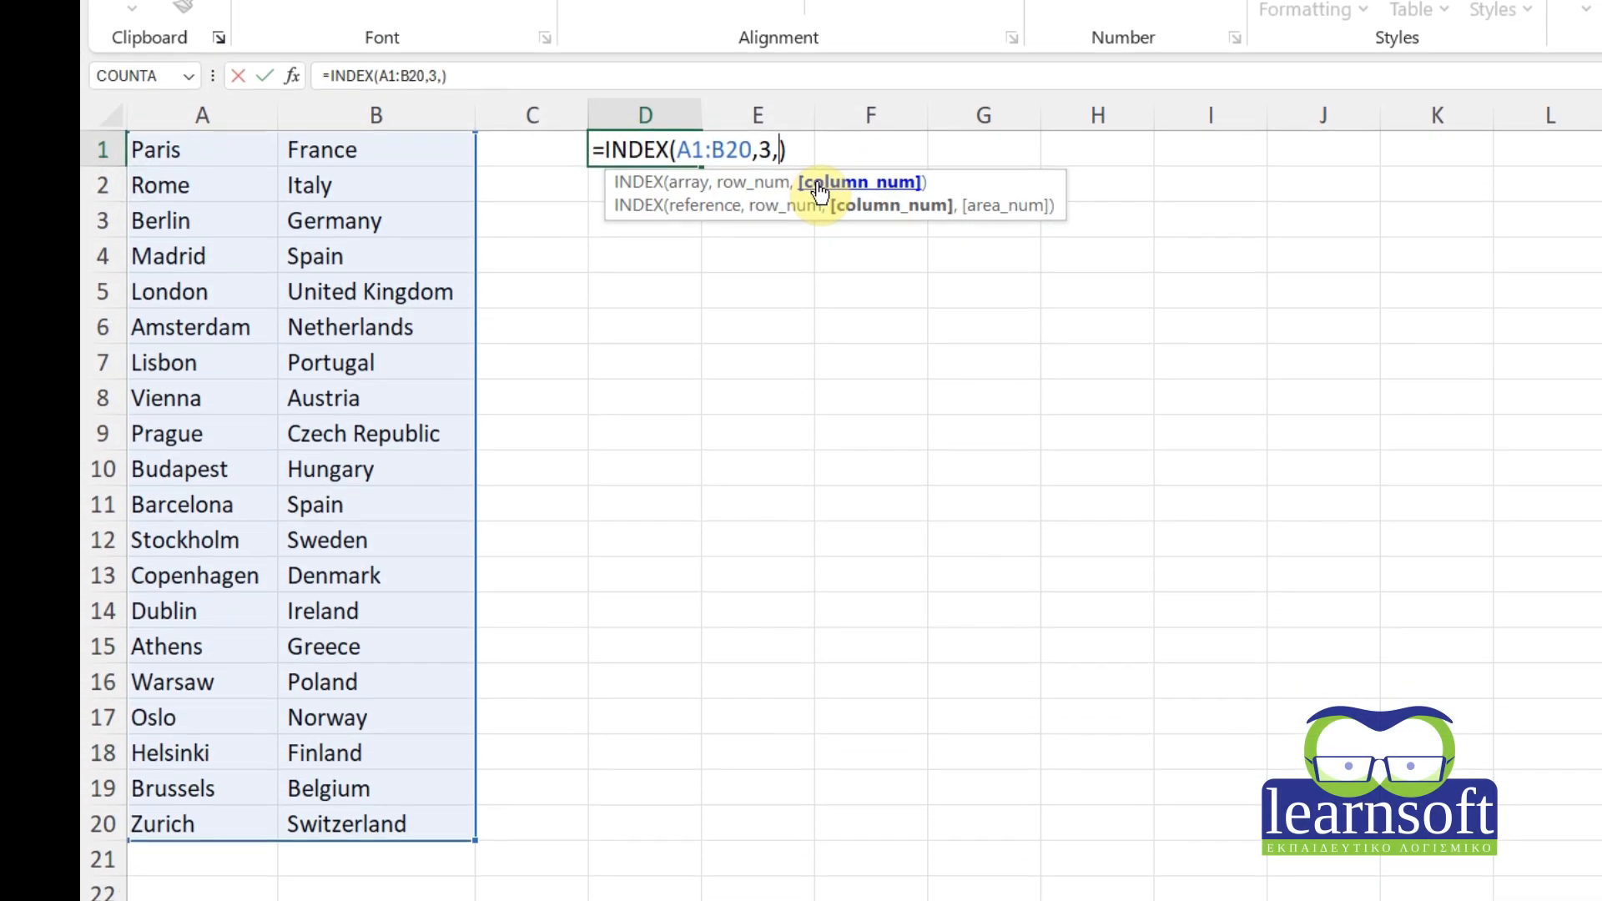
{"action": "type", "text": "1"}
{"action": "left_click", "coordinate": [779, 154]}
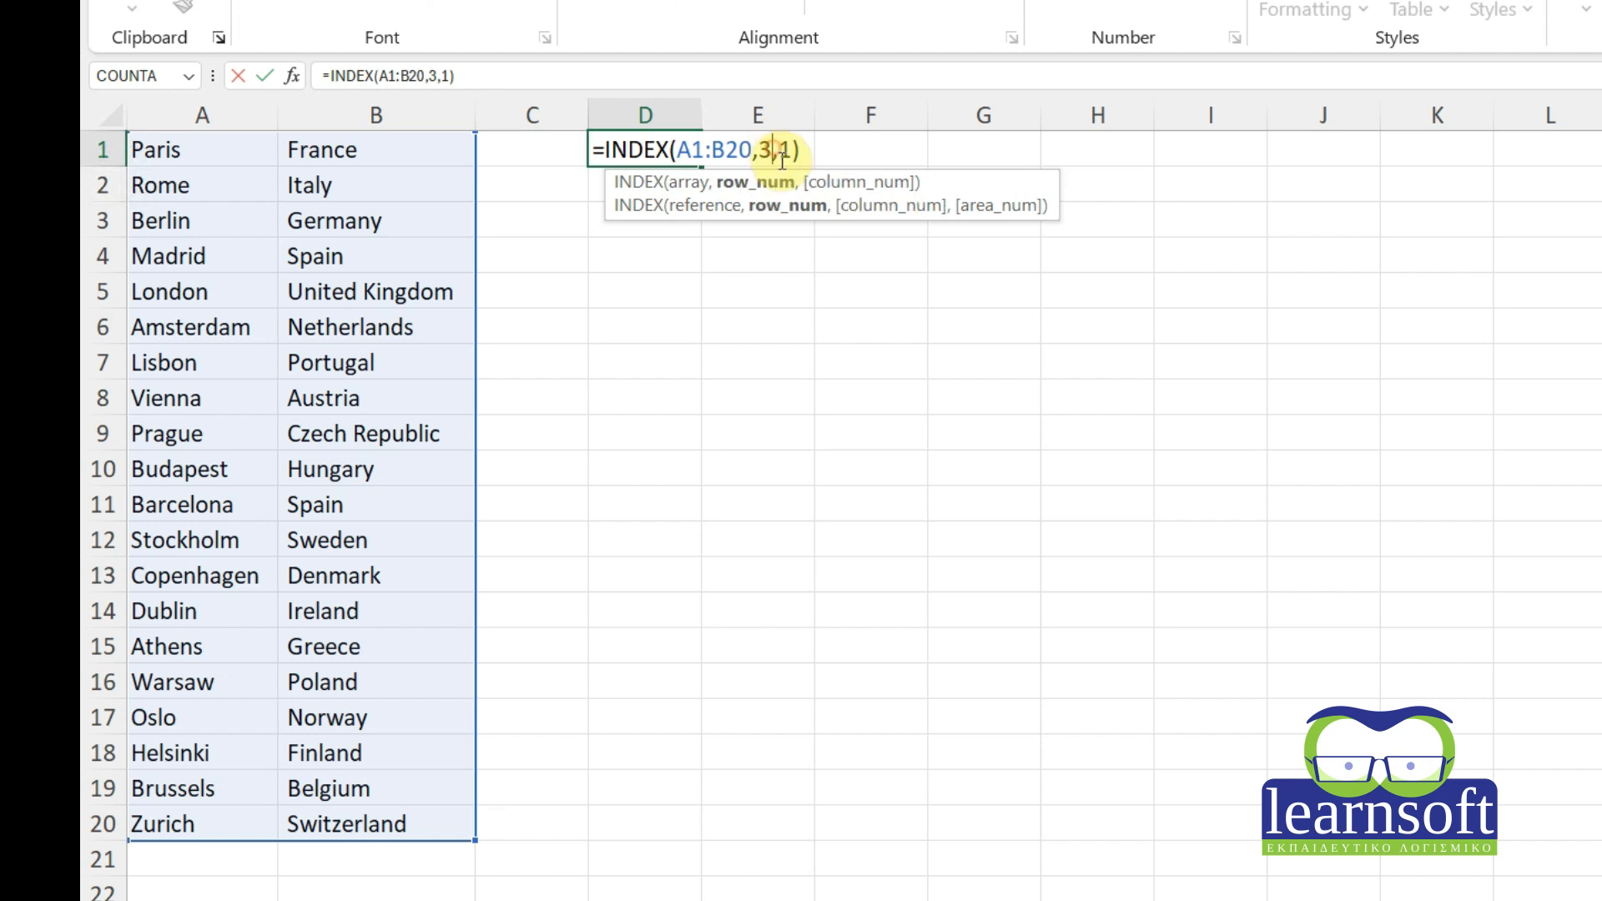
{"action": "key", "text": "BackSpace"}
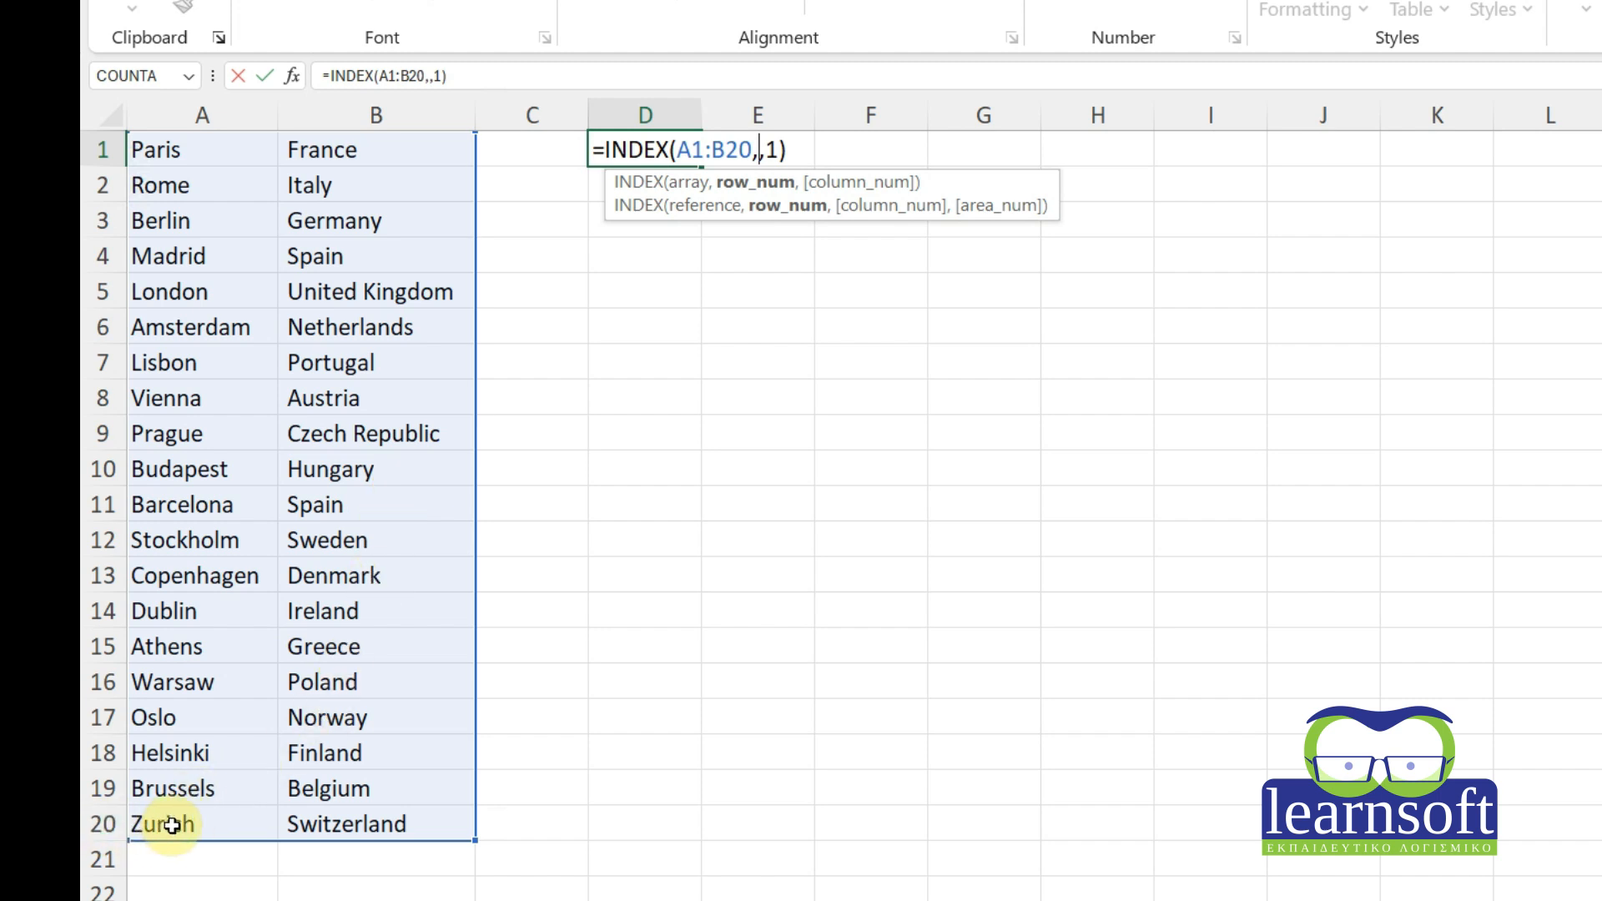
Fill D1's row argument with ROW(A20)-ROW(A1)+1 so the formula returns Zurich.
{"action": "type", "text": "a20"}
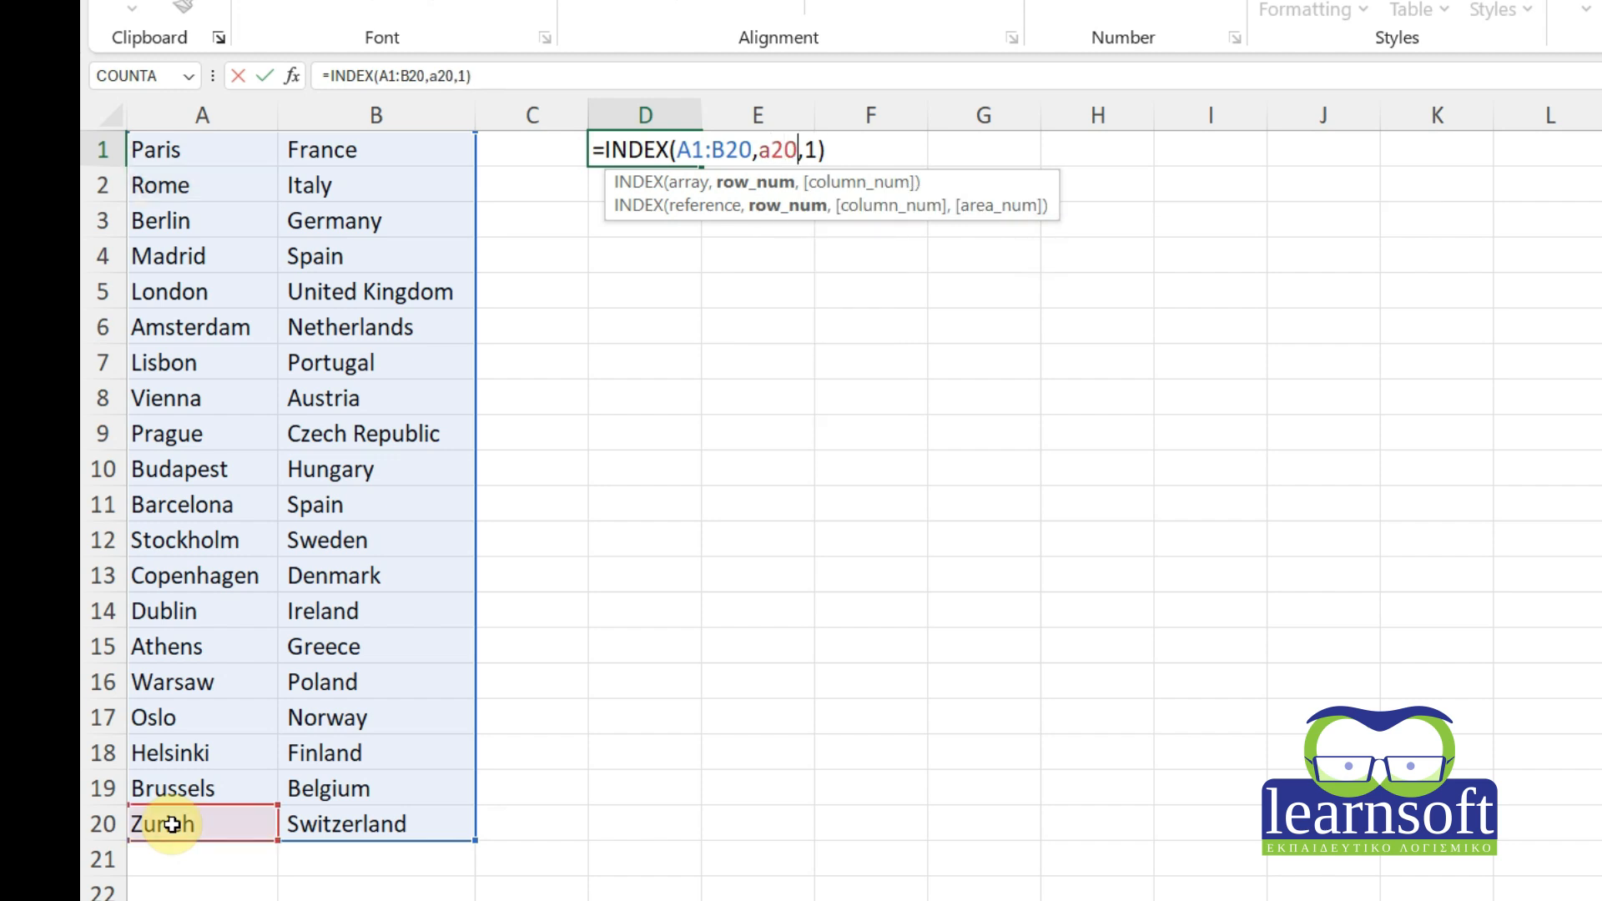
{"action": "key", "text": "BackSpace"}
{"action": "key", "text": "BackSpace"}
{"action": "key", "text": "BackSpace"}
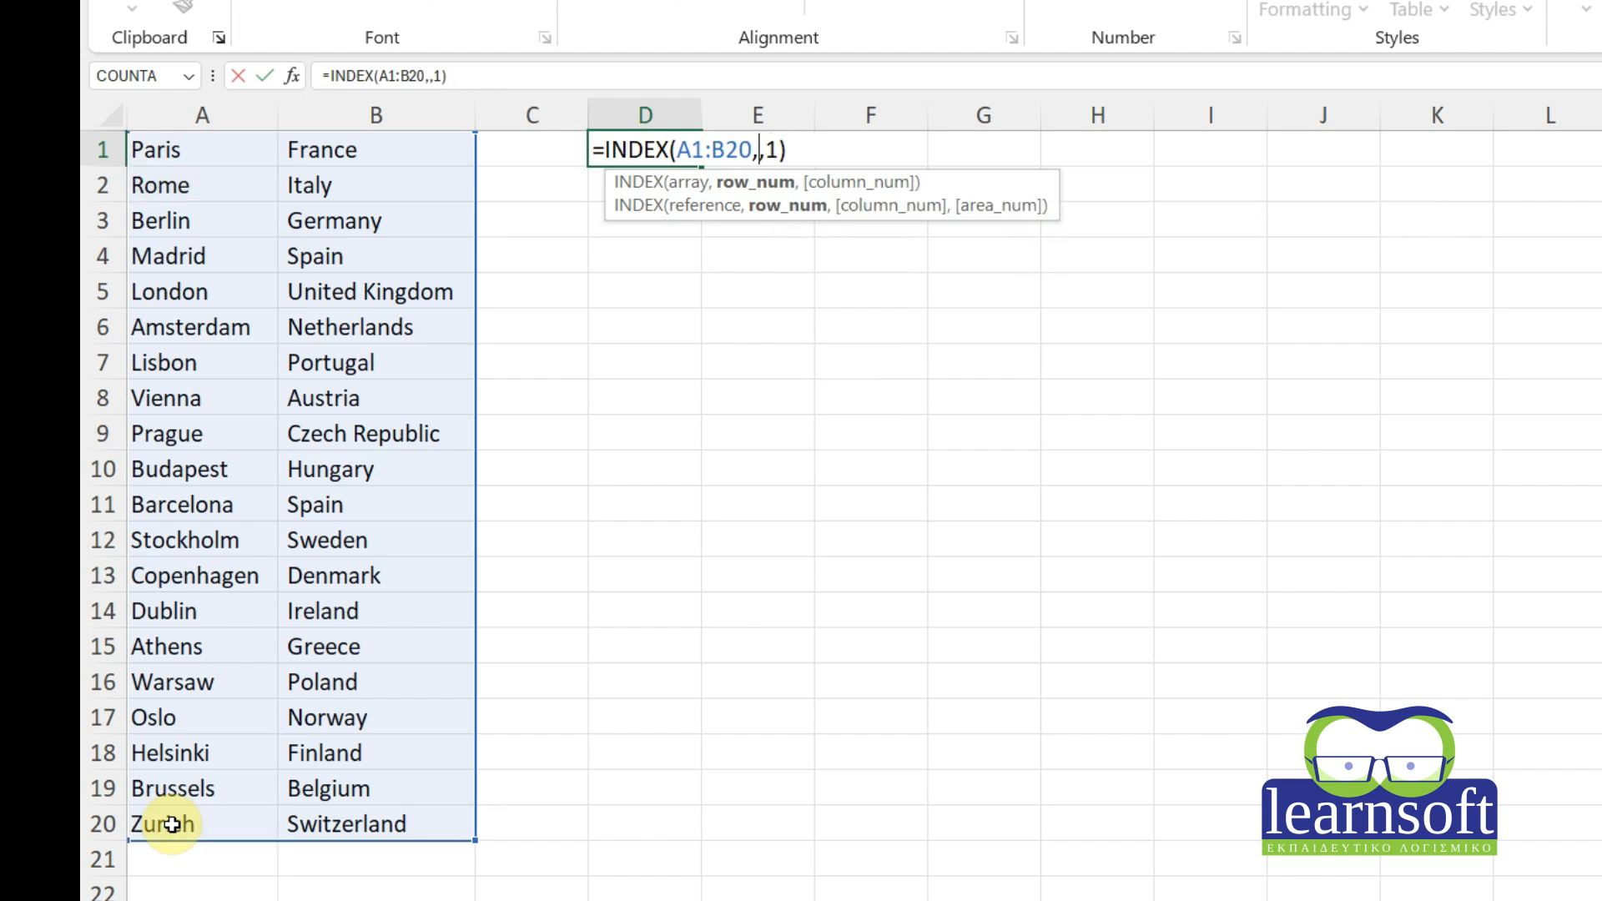
{"action": "type", "text": "row"}
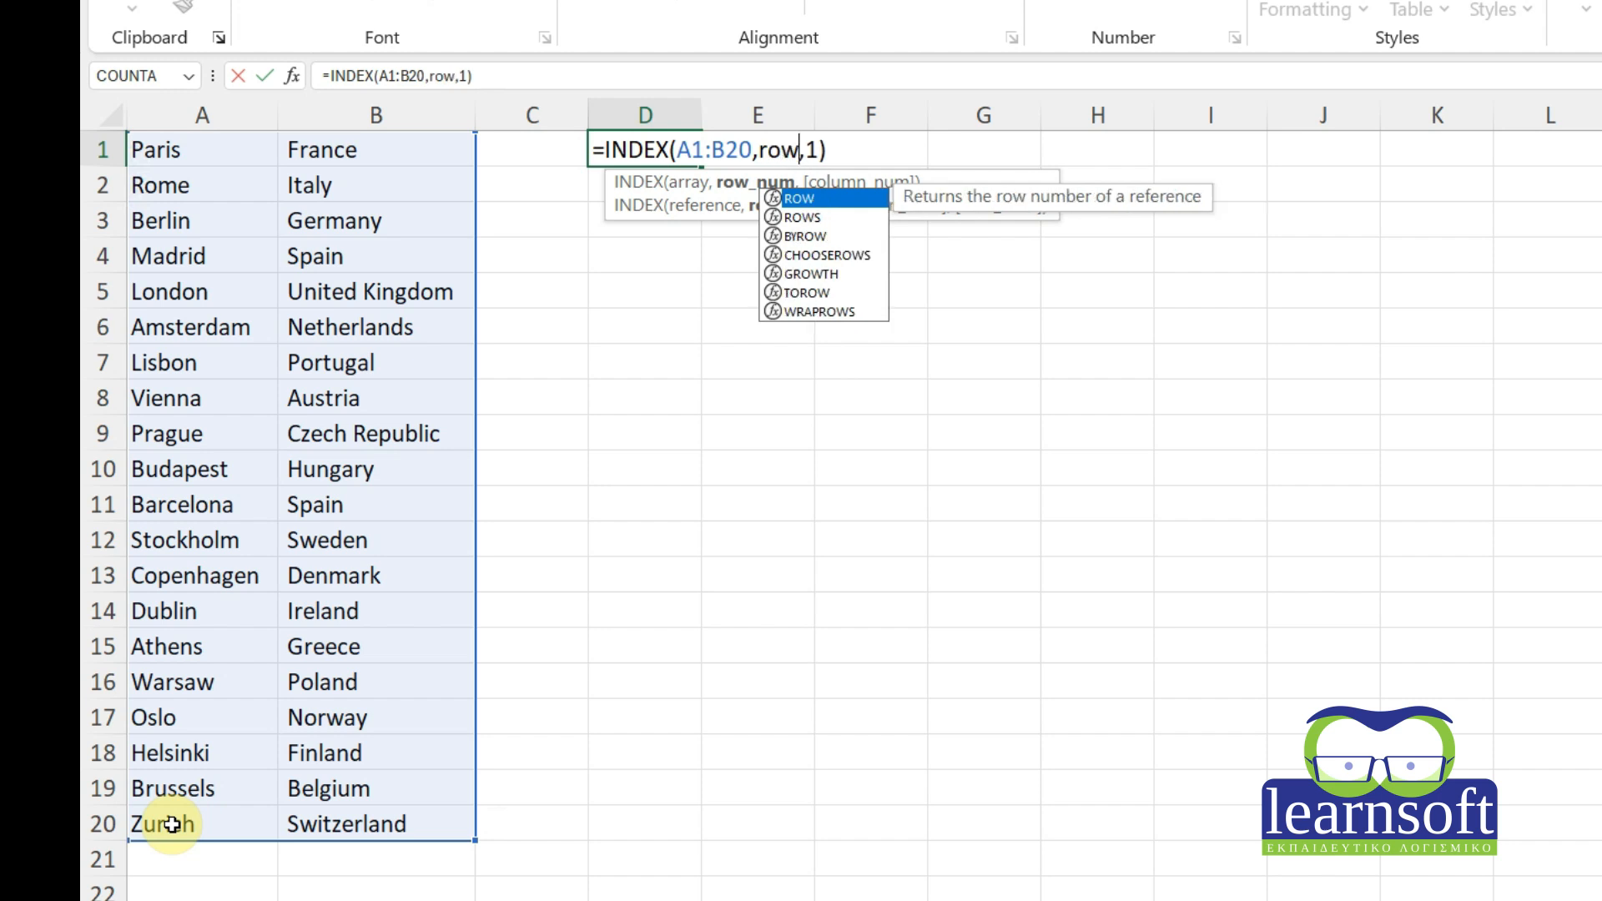
{"action": "type", "text": "("}
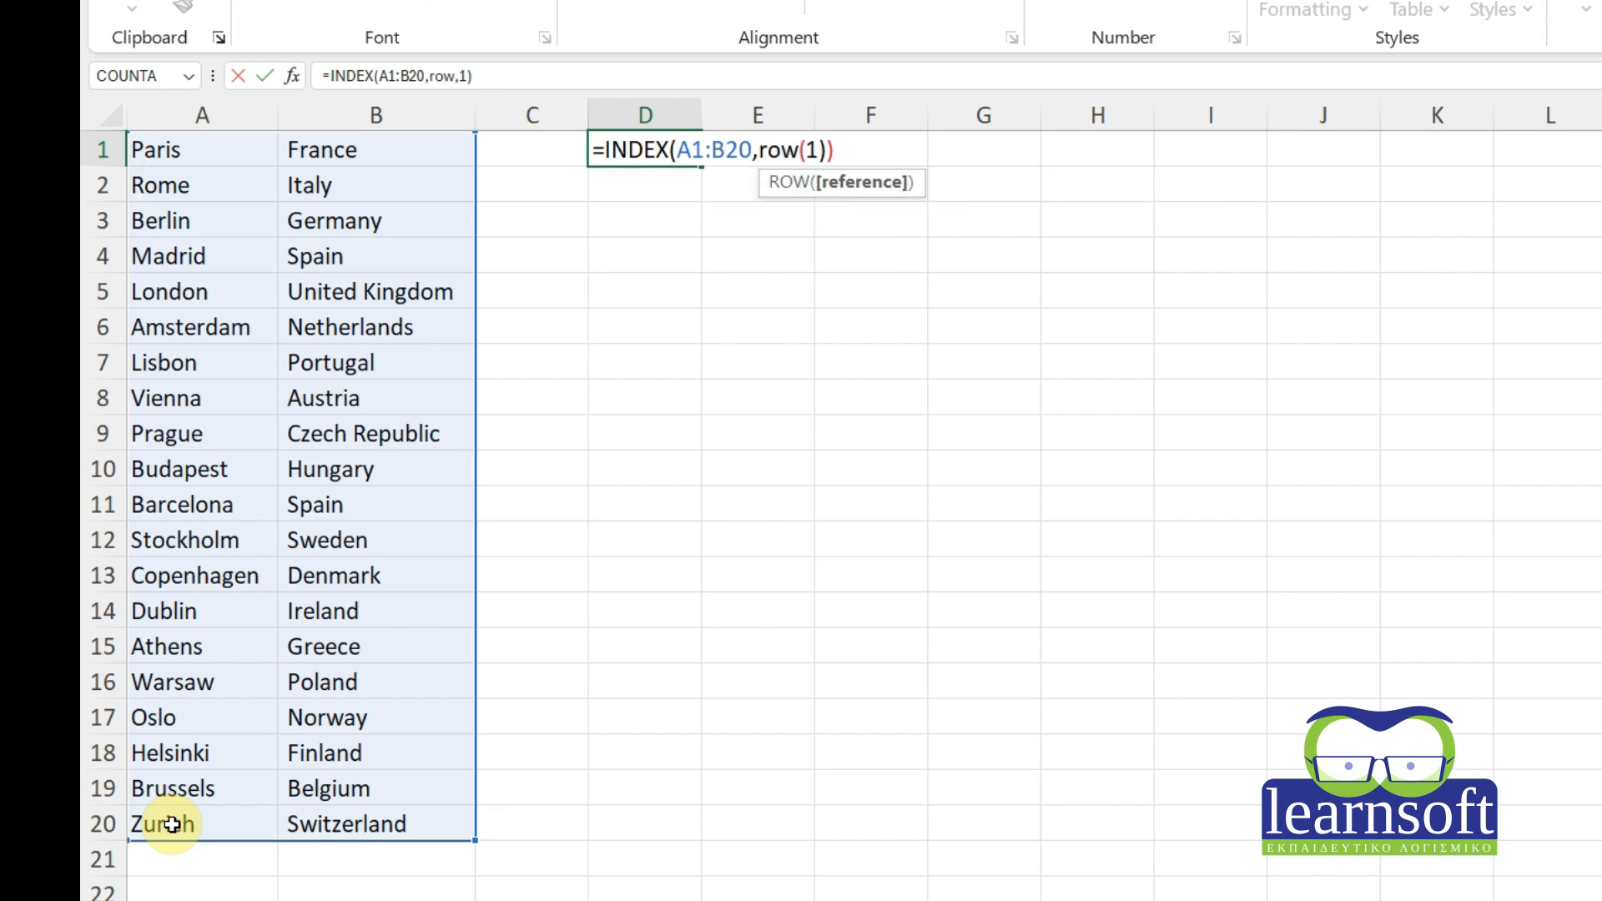
{"action": "left_click", "coordinate": [193, 829]}
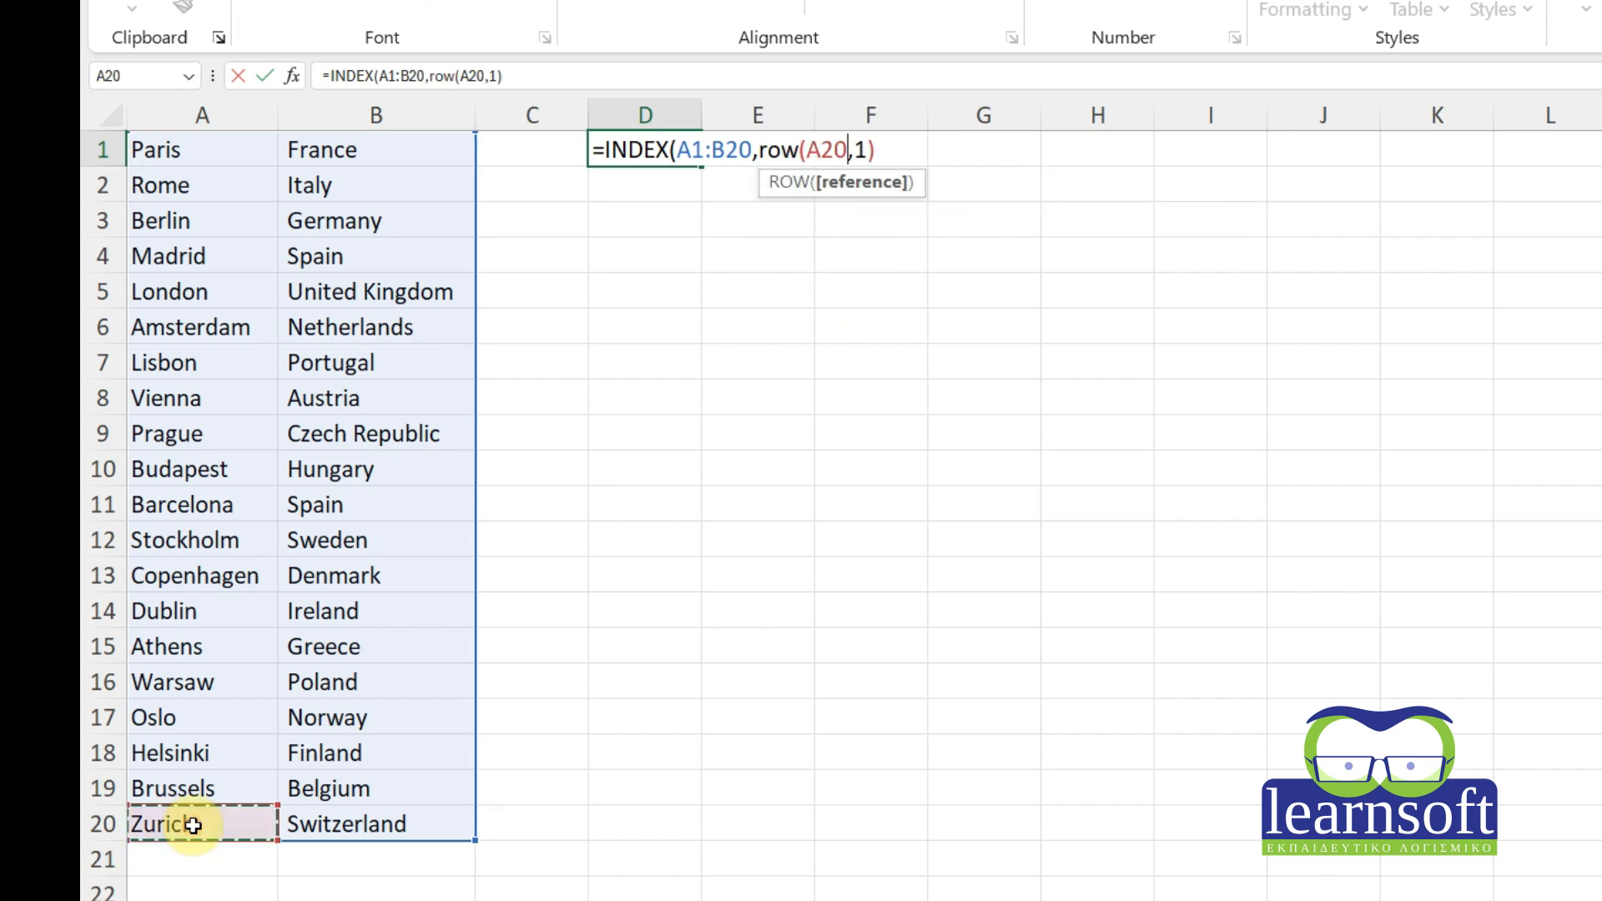
{"action": "type", "text": ")"}
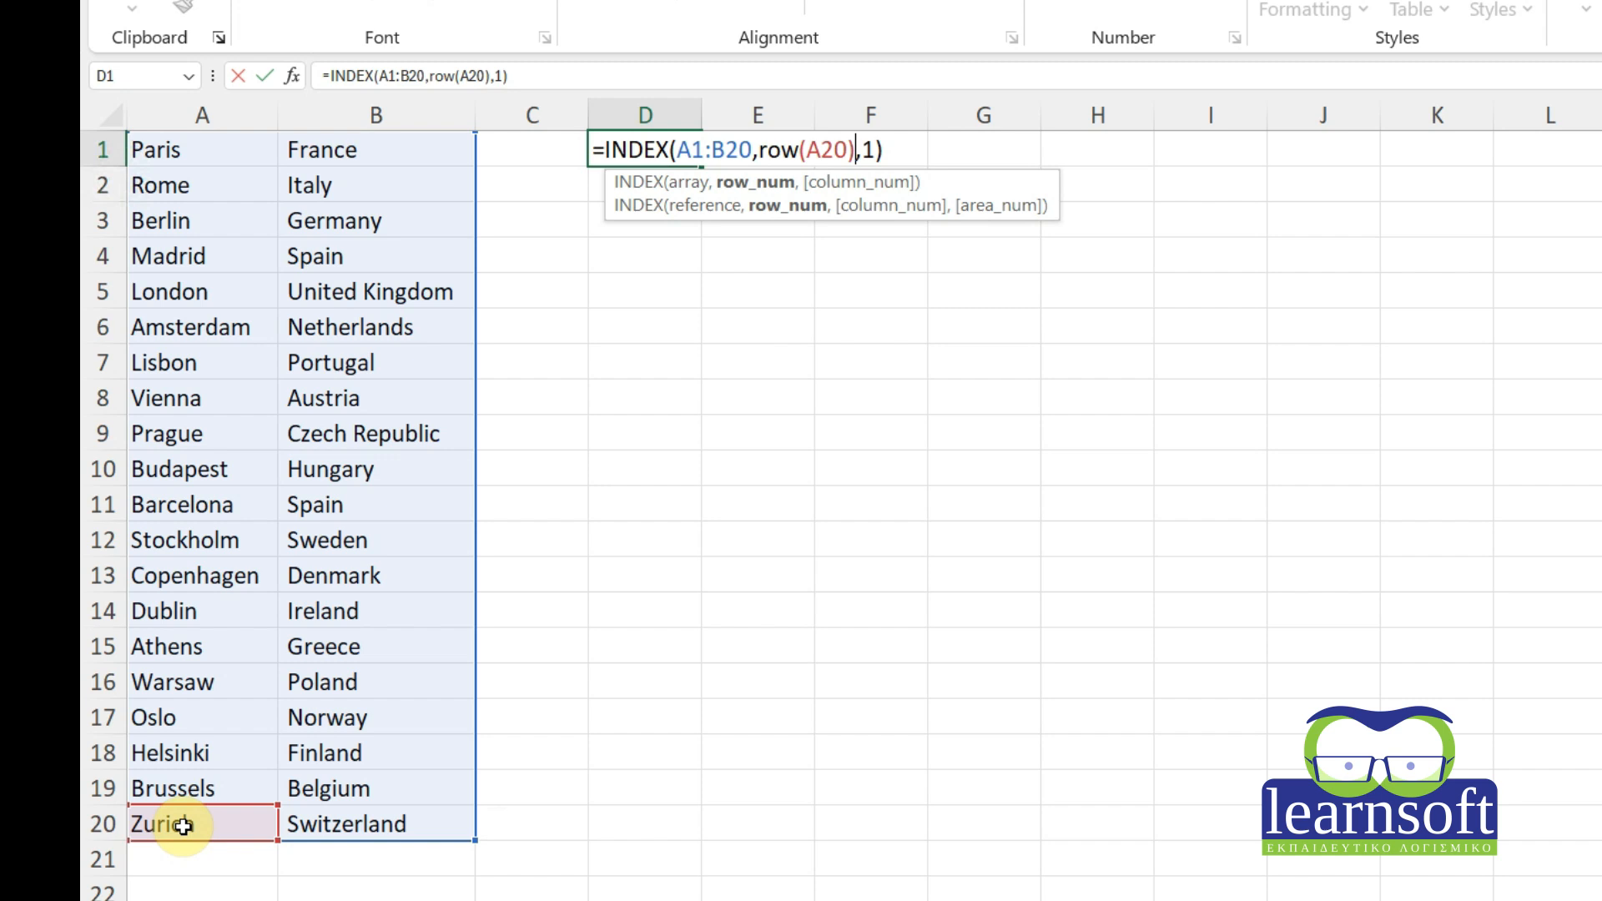
{"action": "type", "text": "-row("}
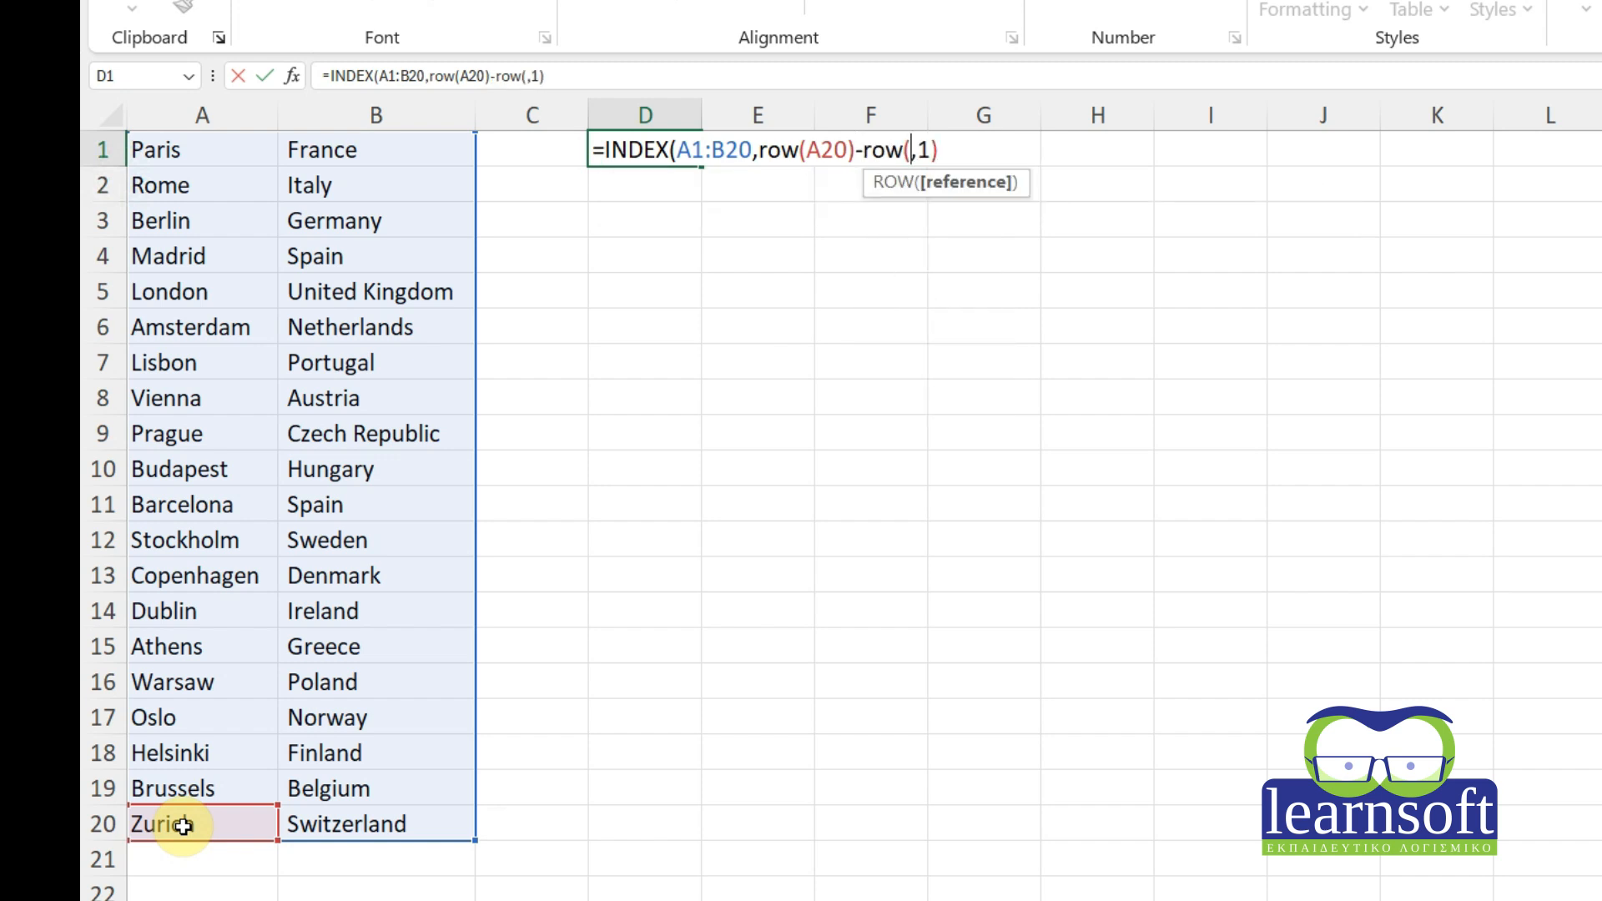
{"action": "left_click", "coordinate": [206, 155]}
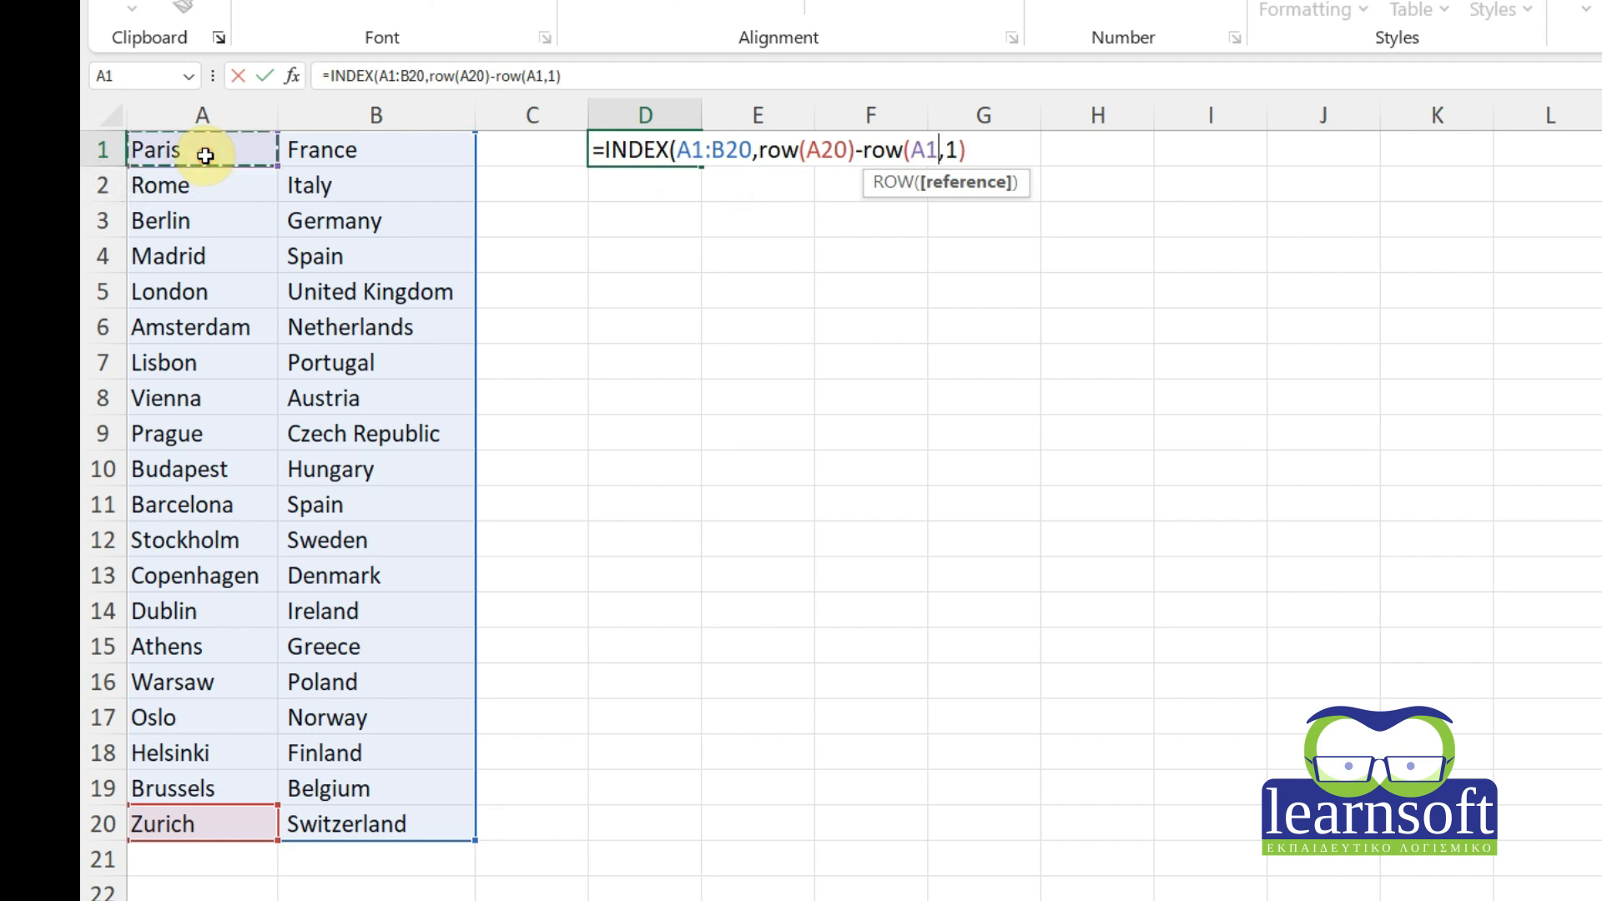
{"action": "type", "text": ")+1"}
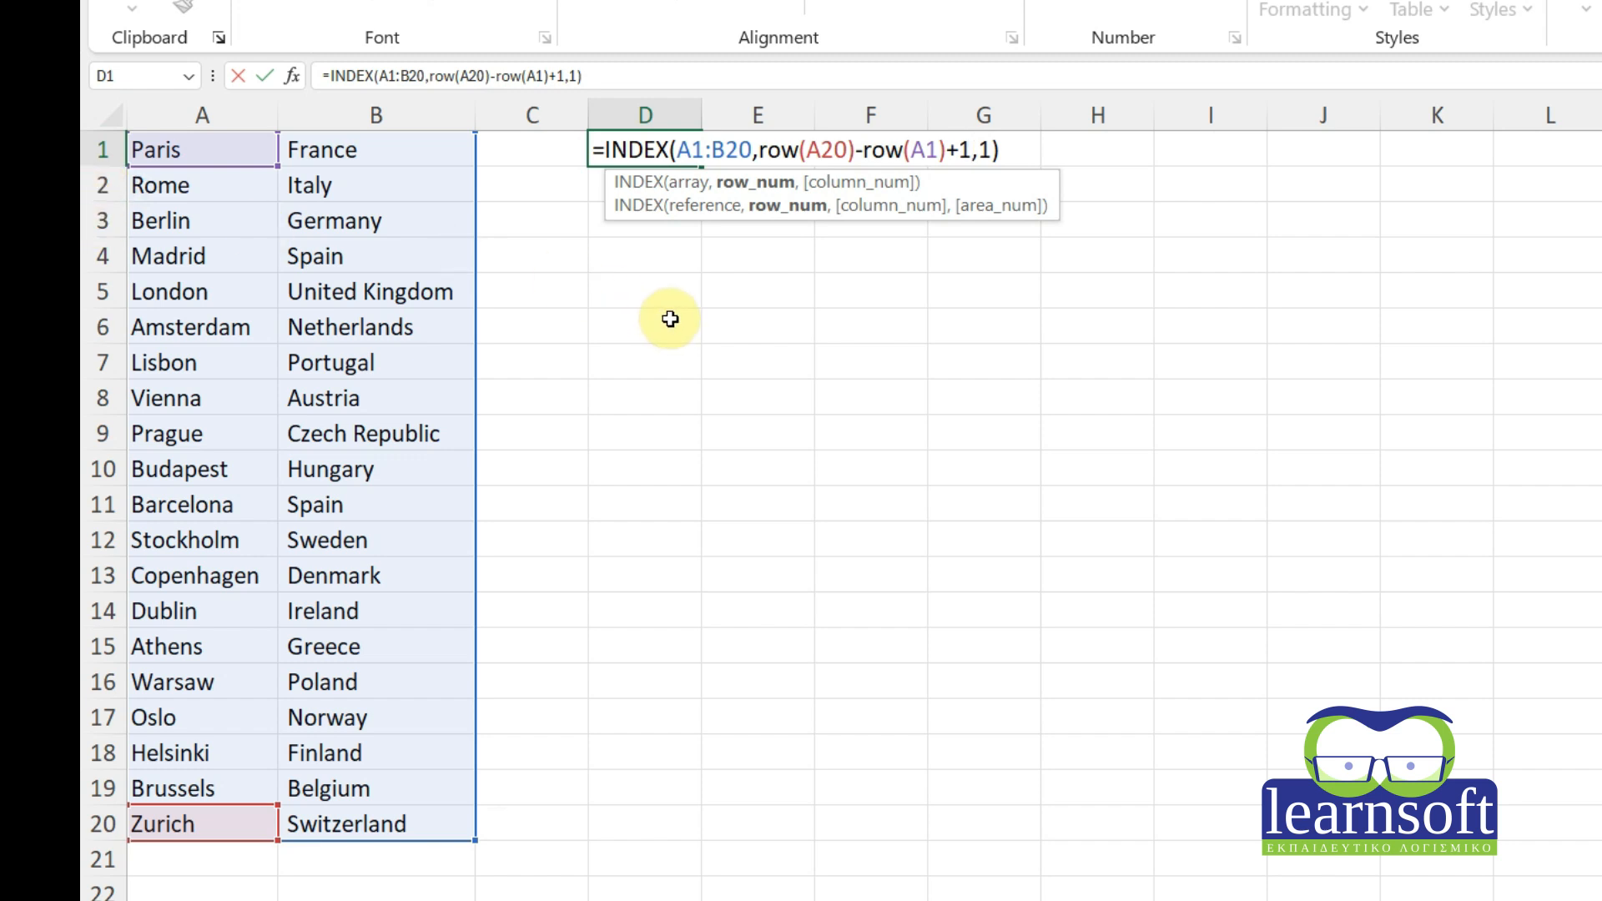
{"action": "key", "text": "Return"}
{"action": "left_click", "coordinate": [678, 148]}
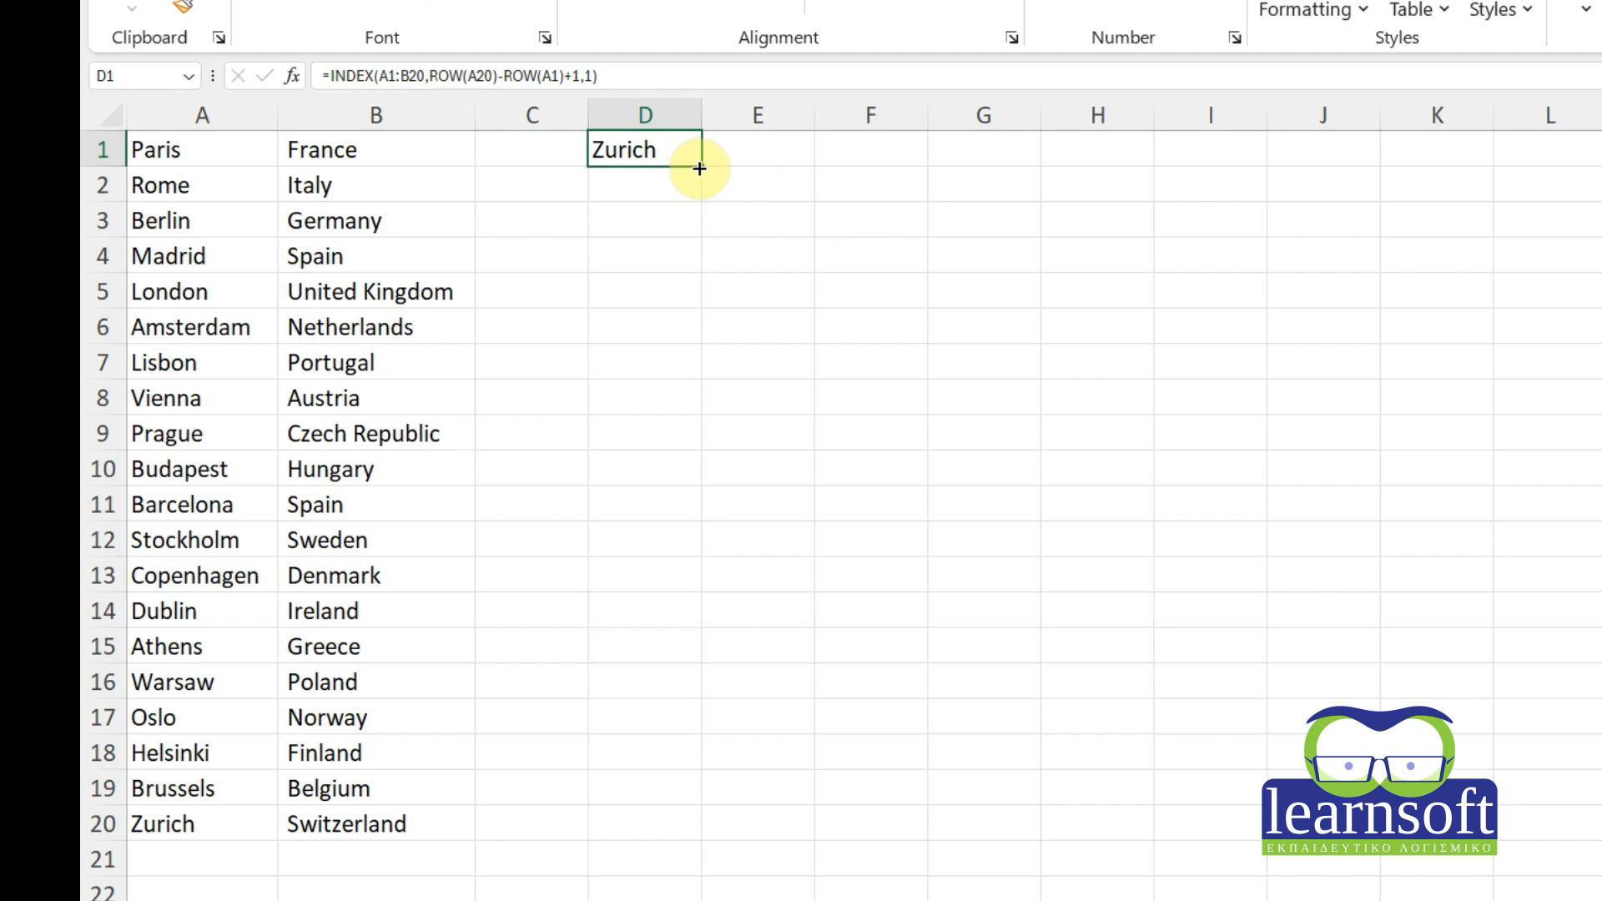
Fill D1's formula down to D20, undo the zero results, and reopen D1's formula.
{"action": "left_click_drag", "start_coordinate": [700, 168], "coordinate": [662, 807]}
{"action": "left_click_drag", "start_coordinate": [662, 838], "coordinate": [662, 839]}
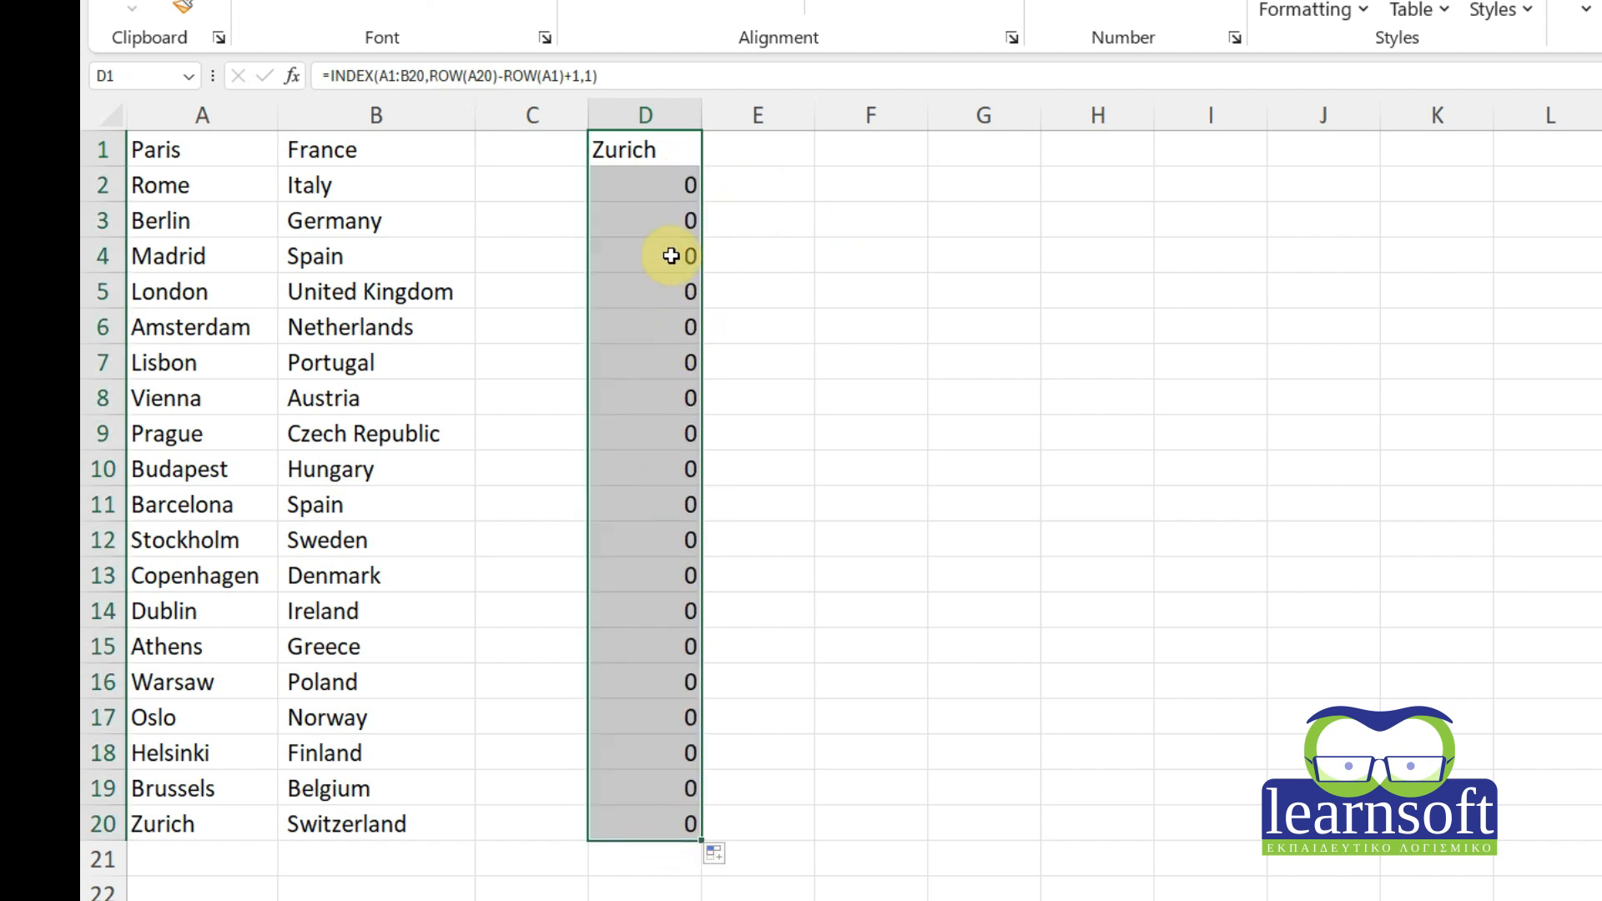
{"action": "key", "text": "ctrl+z"}
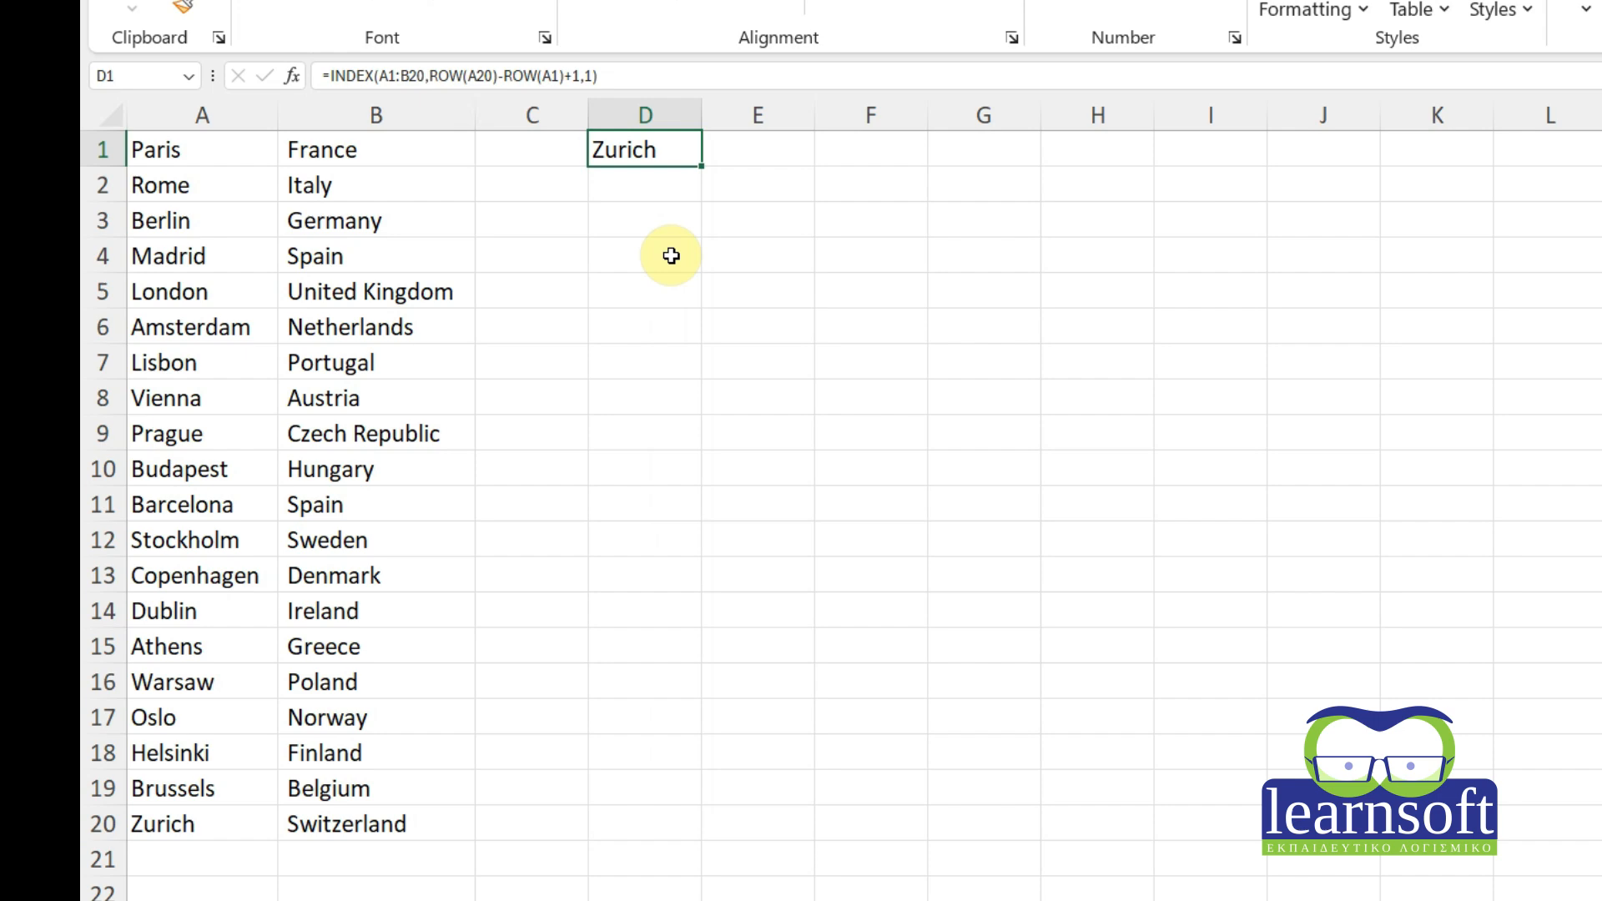
{"action": "double_click", "coordinate": [659, 150]}
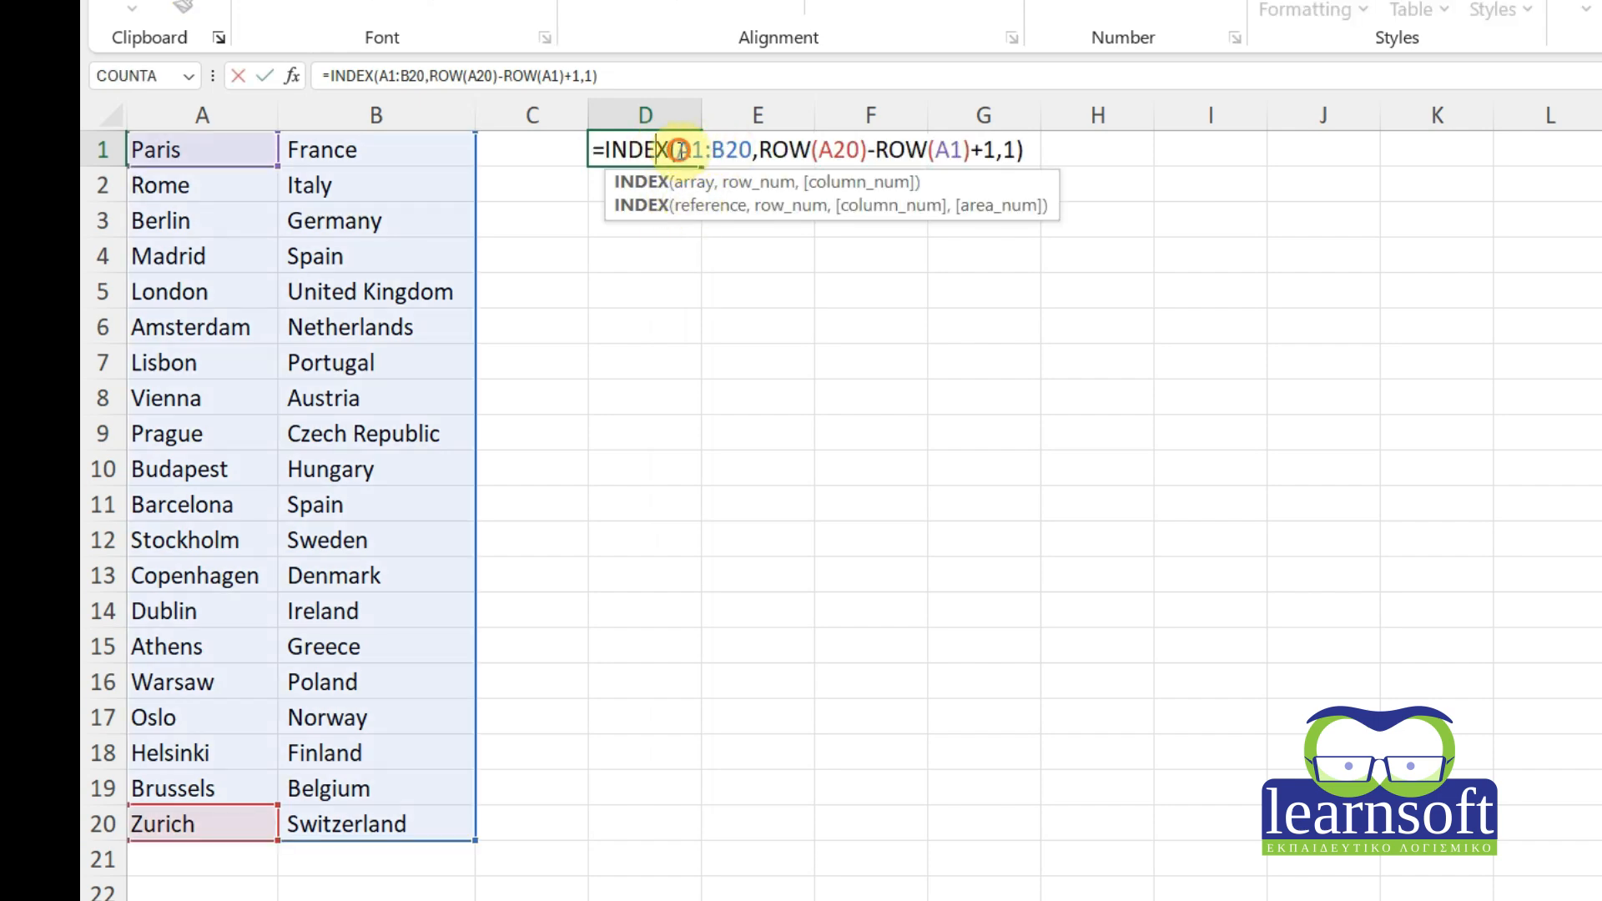
Make D1's references absolute as $A$1:$B$20 and ROW($A$20), still returning Zurich.
{"action": "left_click", "coordinate": [678, 150]}
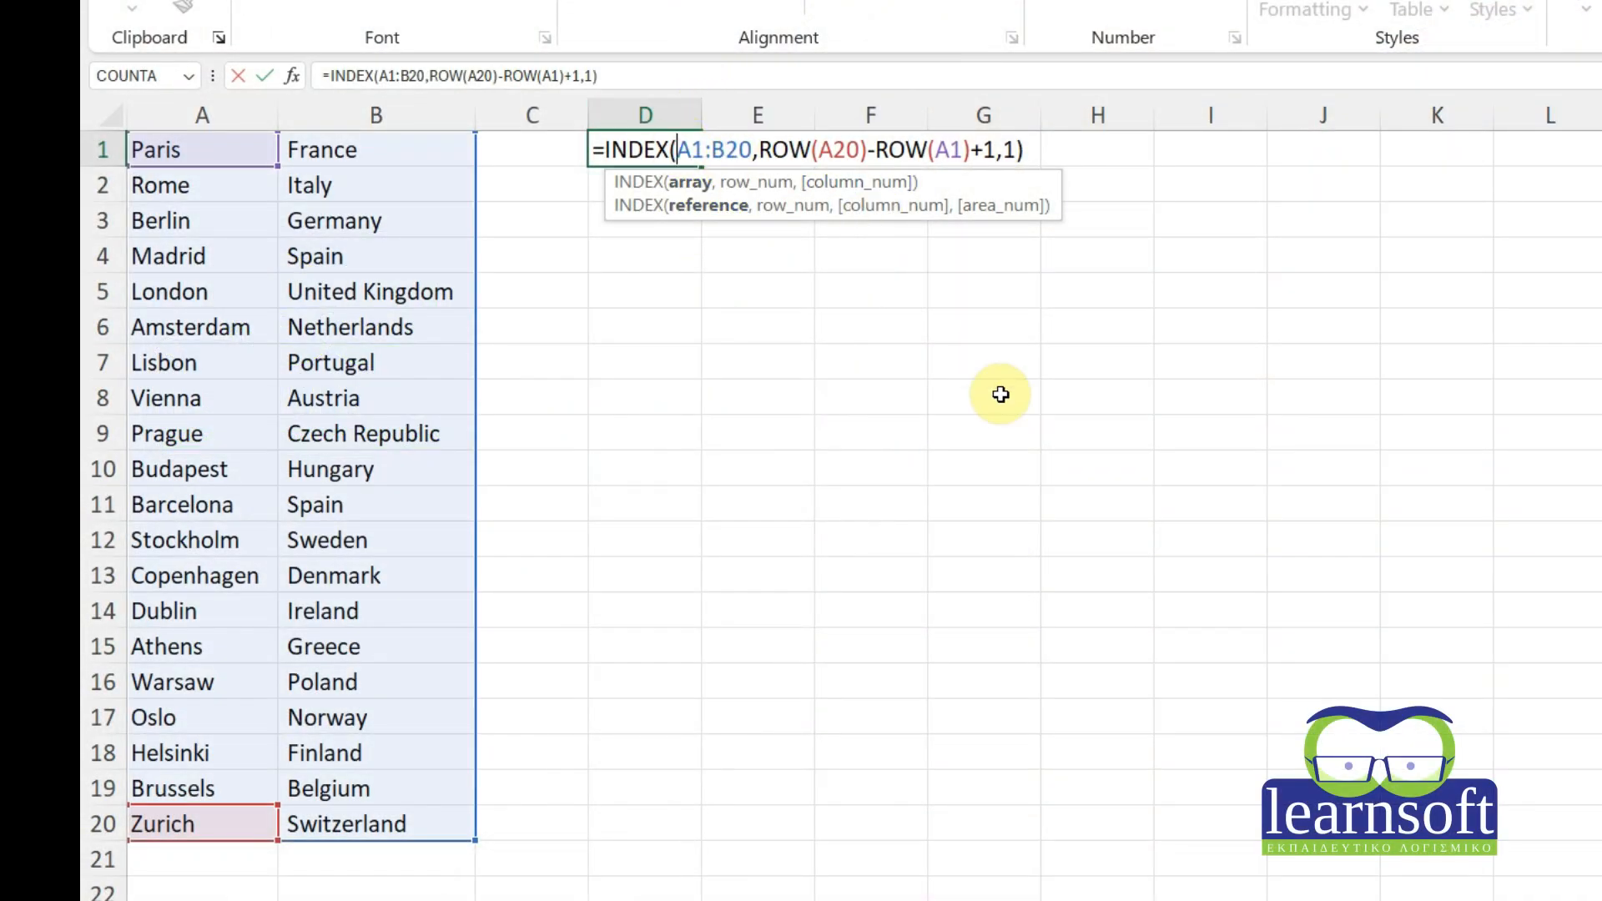
{"action": "type", "text": "$A"}
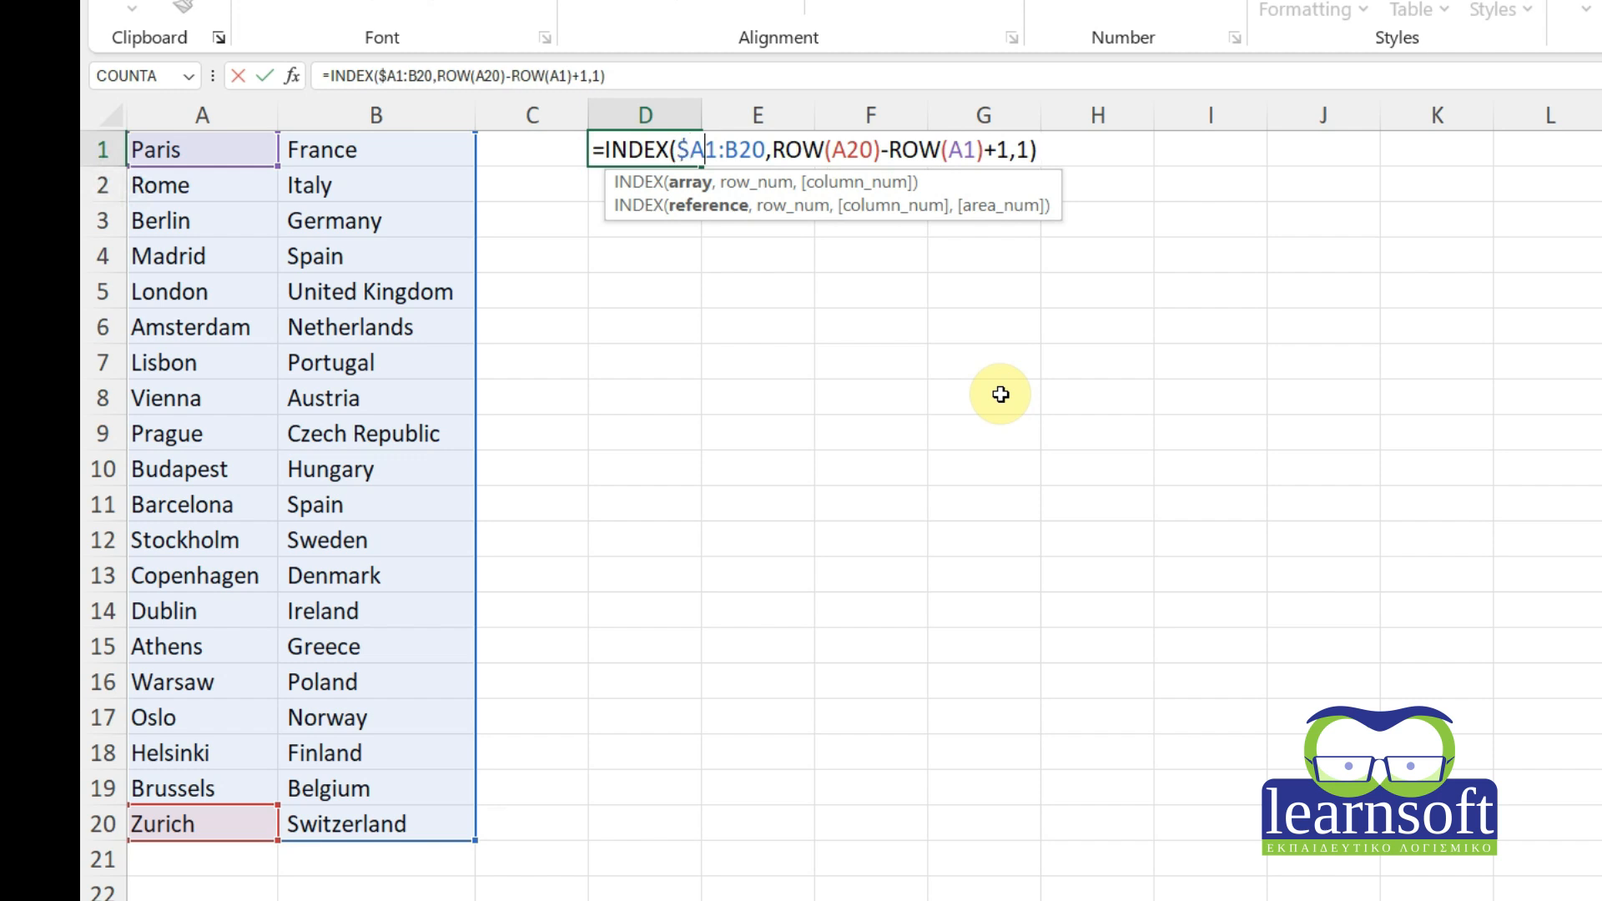
{"action": "type", "text": "$1:"}
{"action": "type", "text": "$"}
{"action": "key", "text": "Right"}
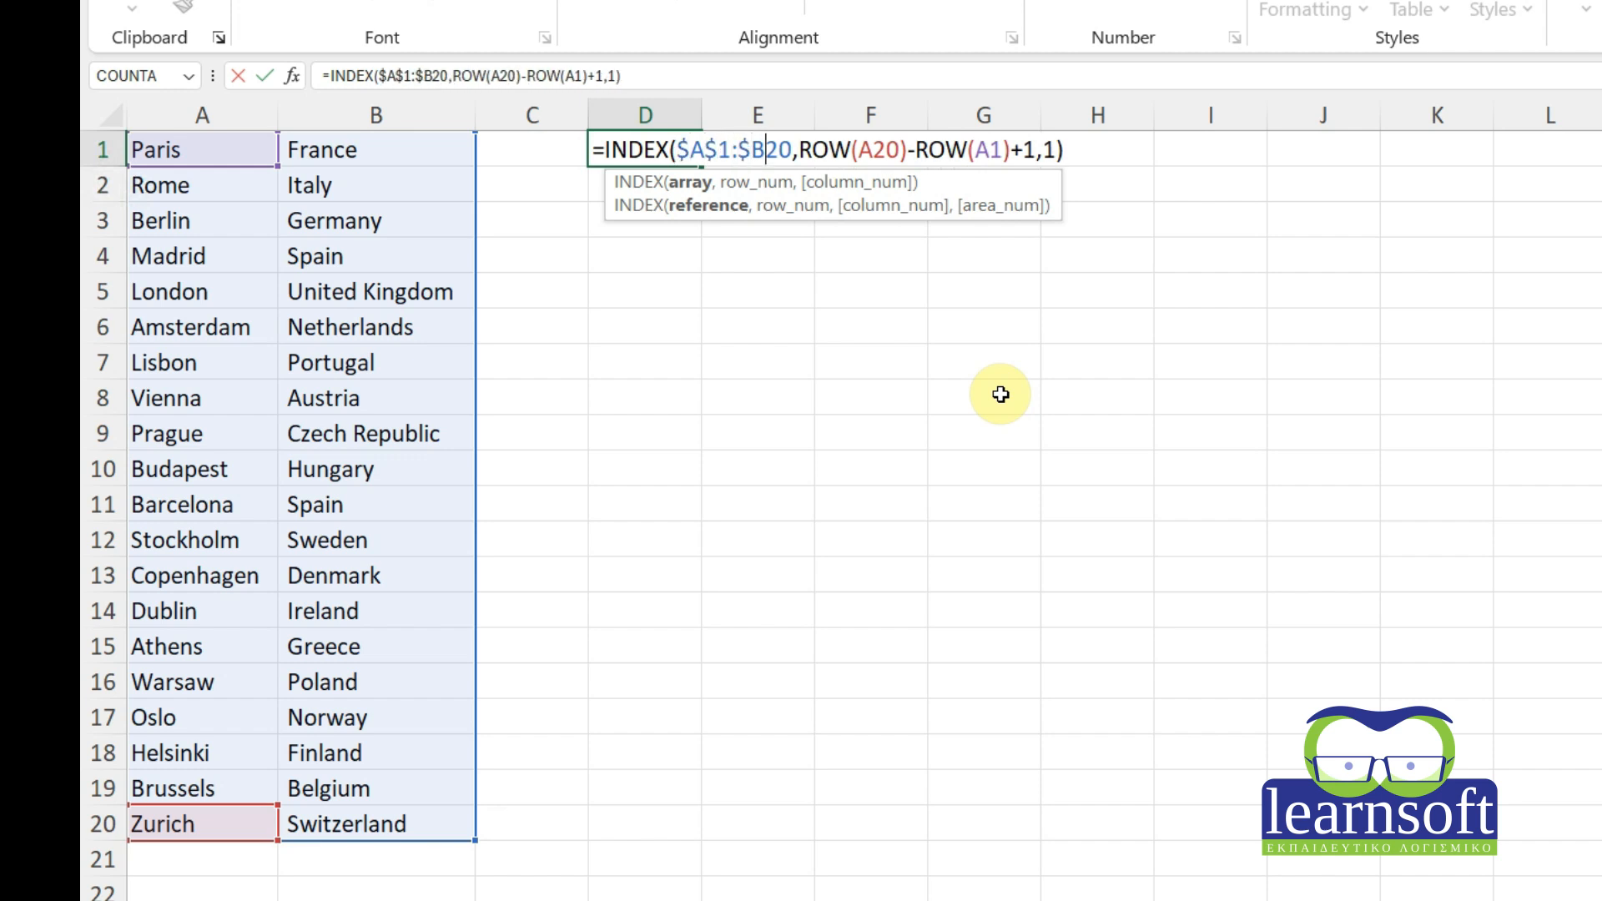
{"action": "type", "text": "$"}
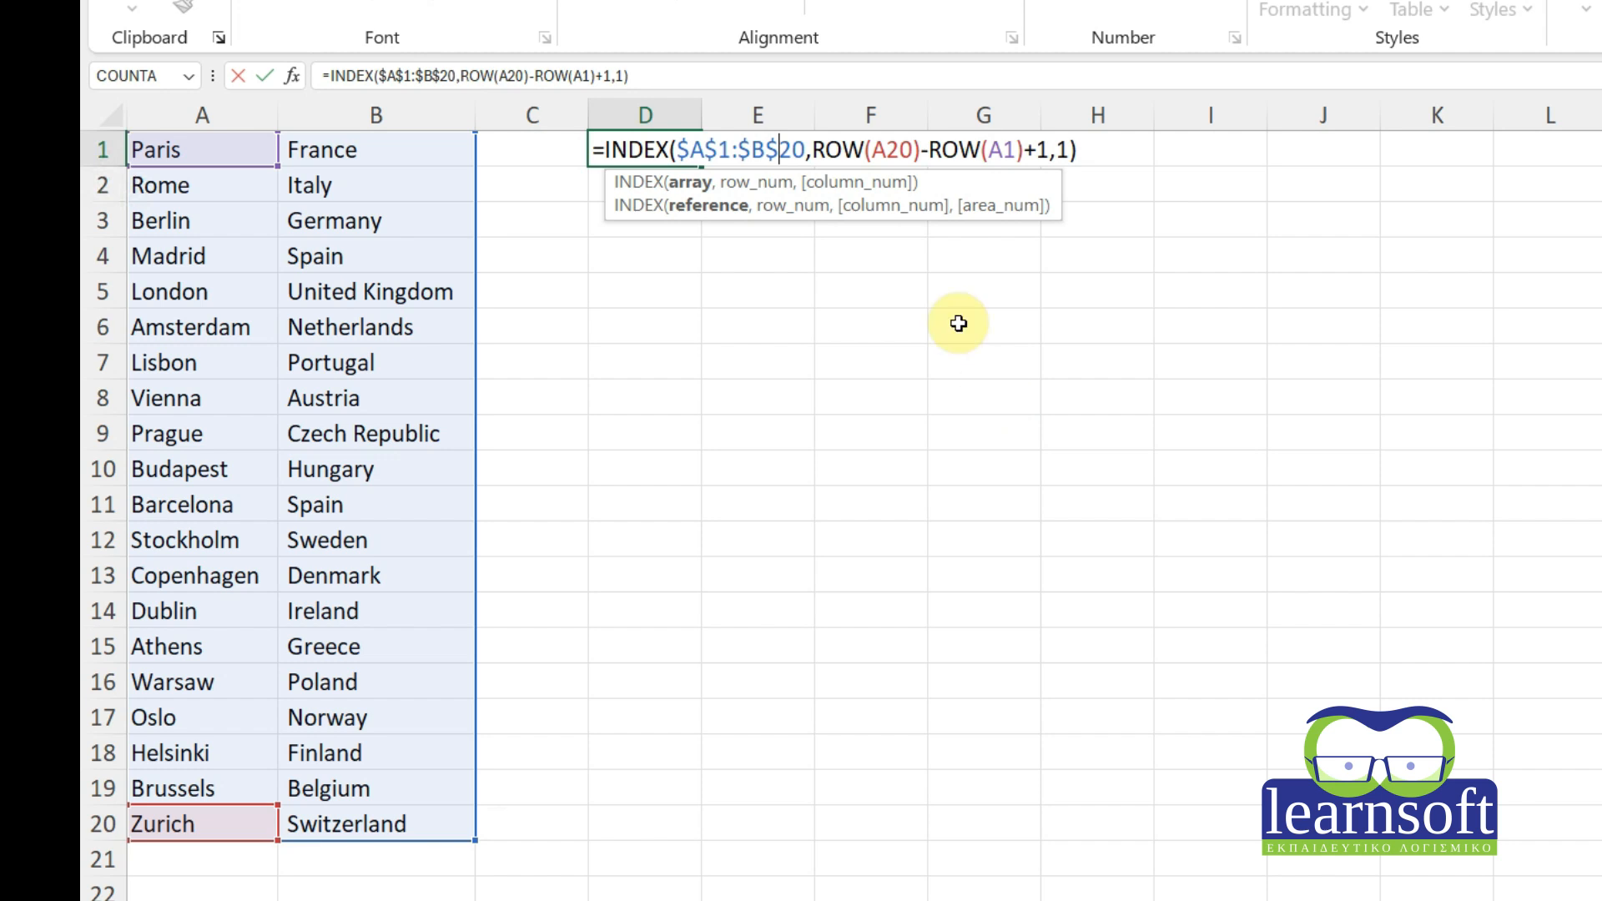
{"action": "left_click", "coordinate": [872, 149]}
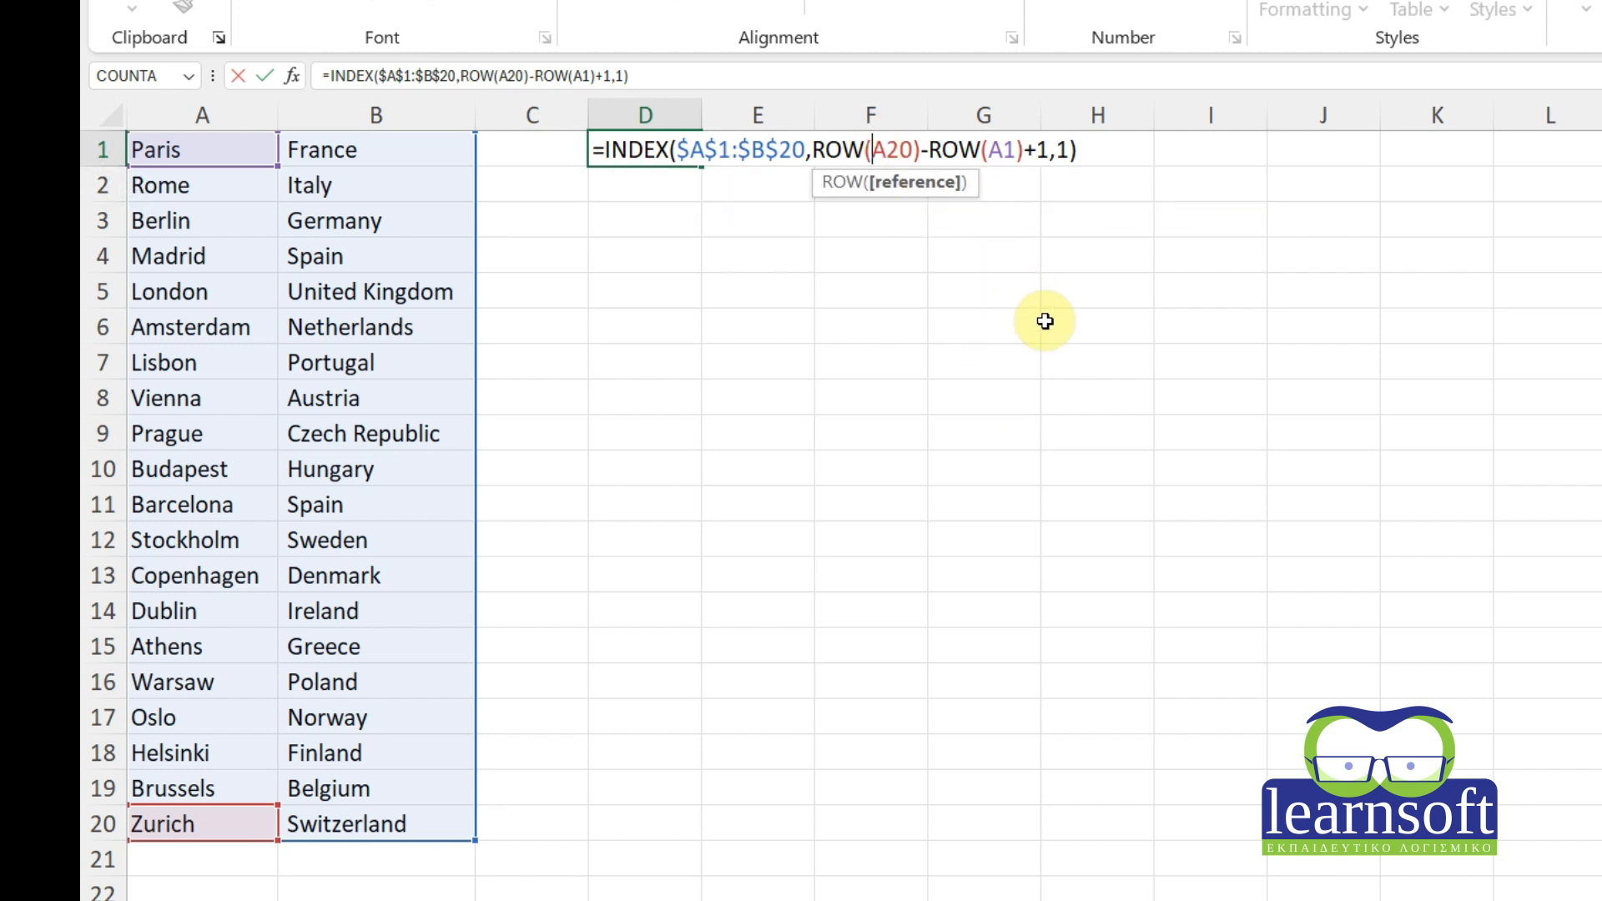
{"action": "type", "text": "$A"}
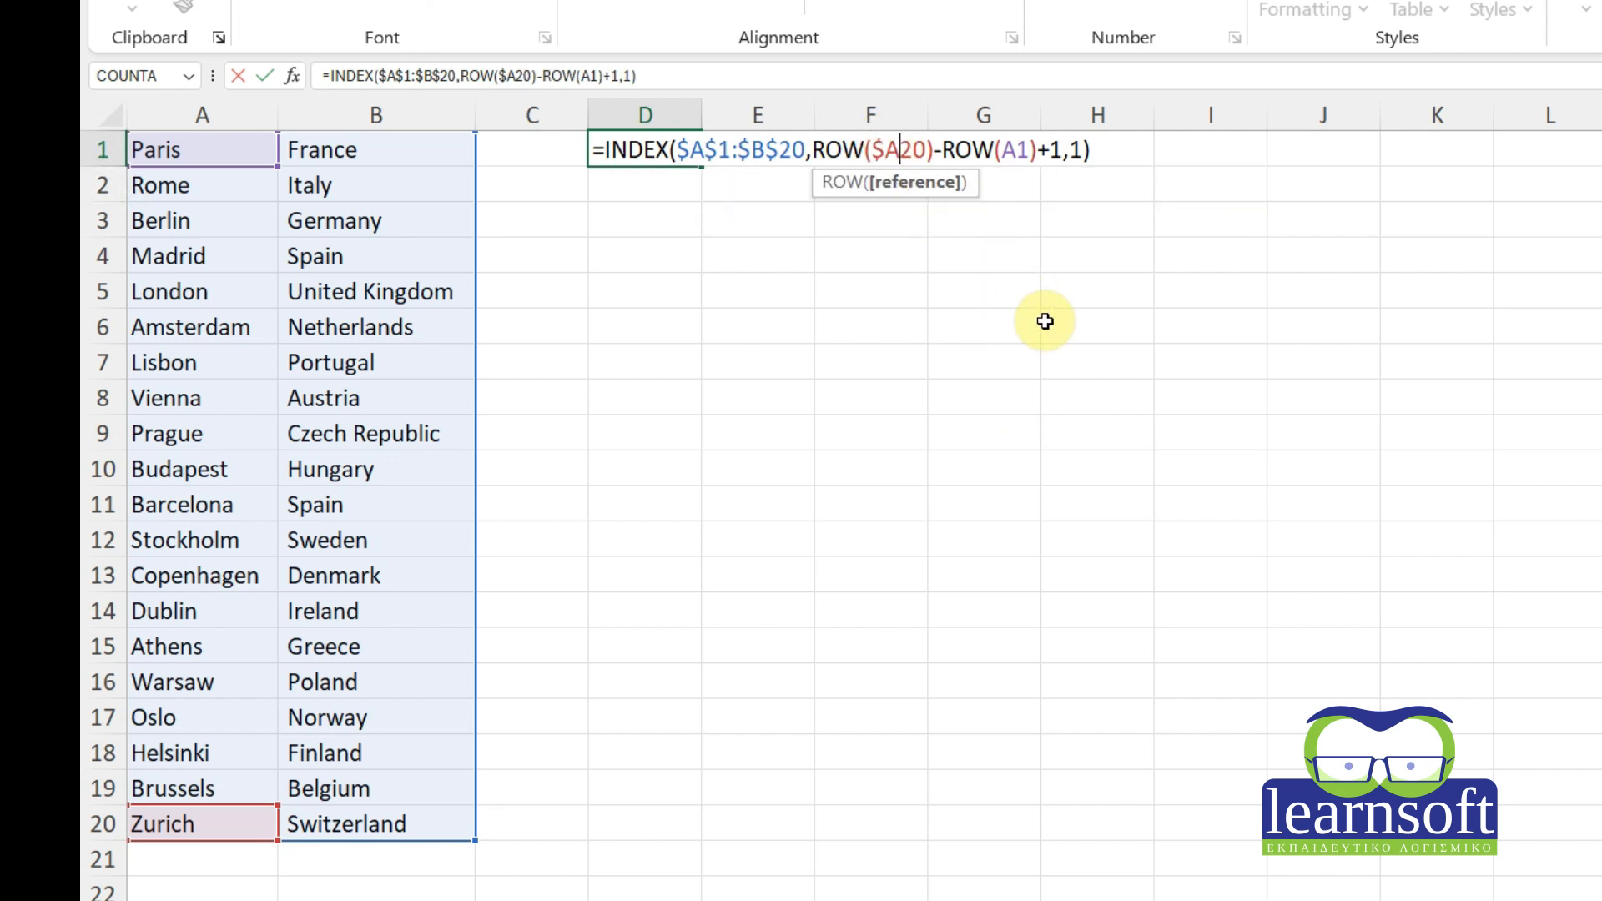
{"action": "type", "text": "$"}
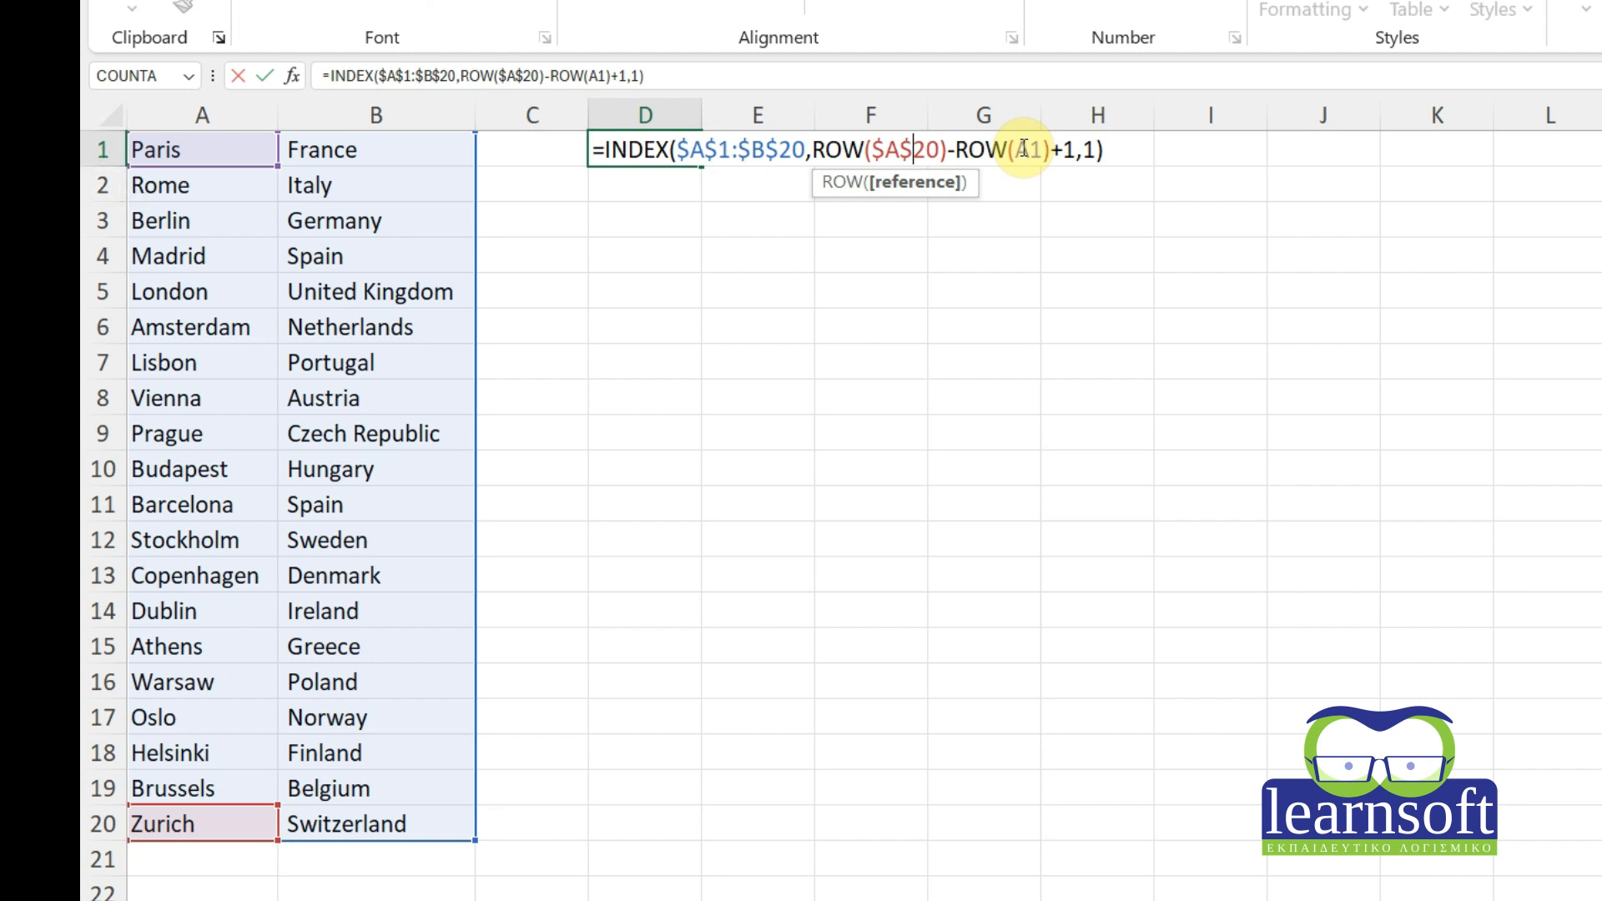
{"action": "key", "text": "Return"}
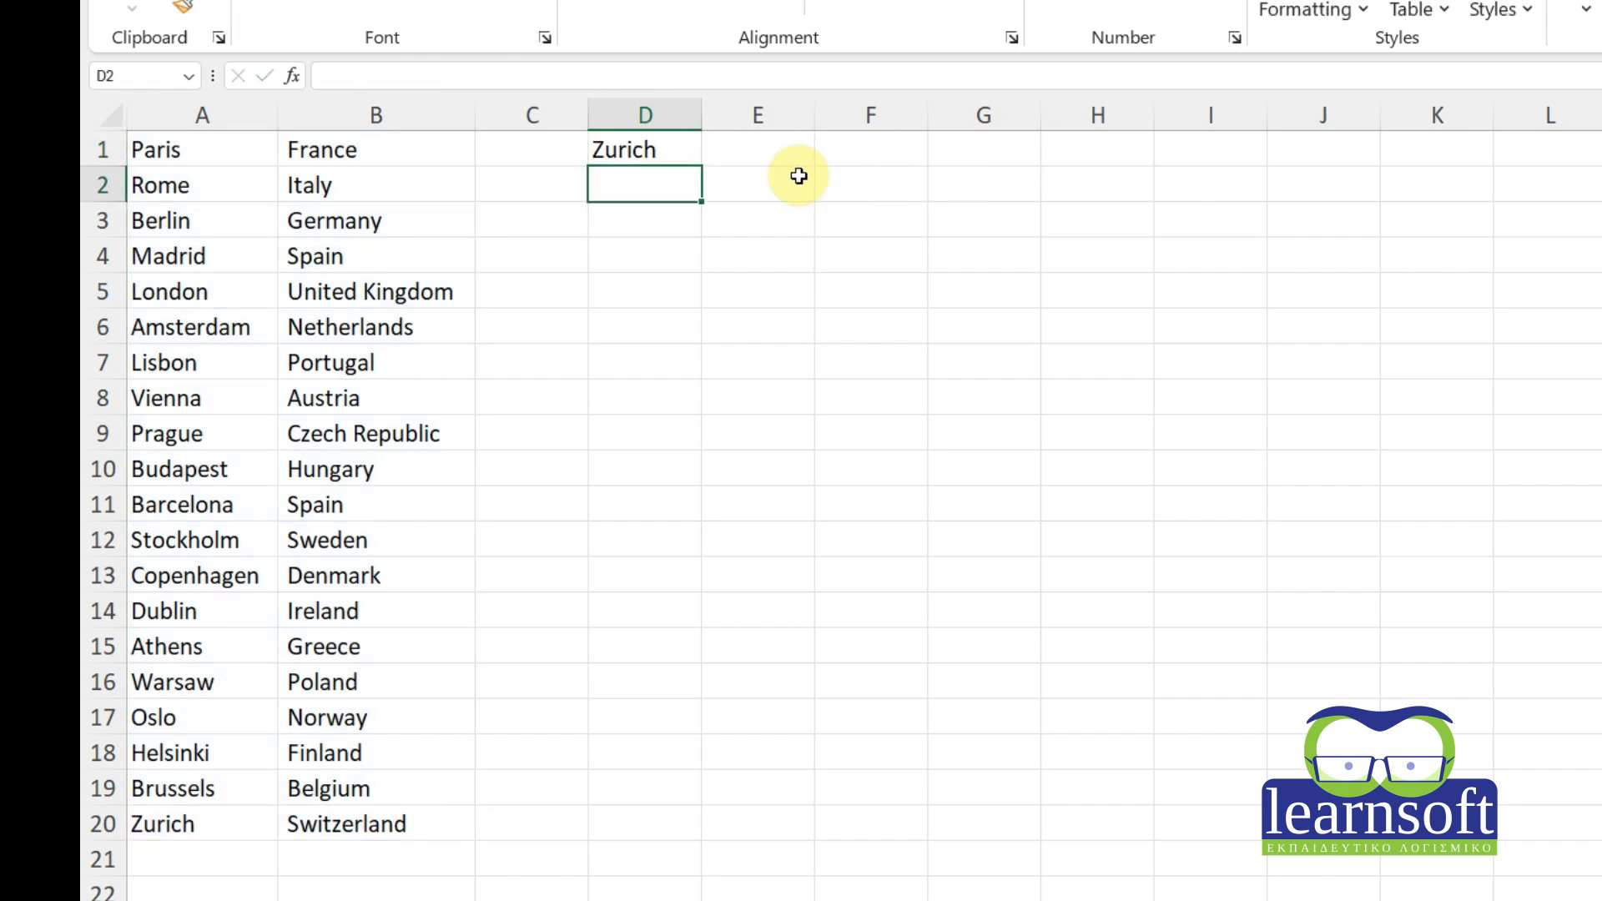
Fill D1's formula down to D20 to list the cities reversed, and widen column D.
{"action": "left_click", "coordinate": [673, 149]}
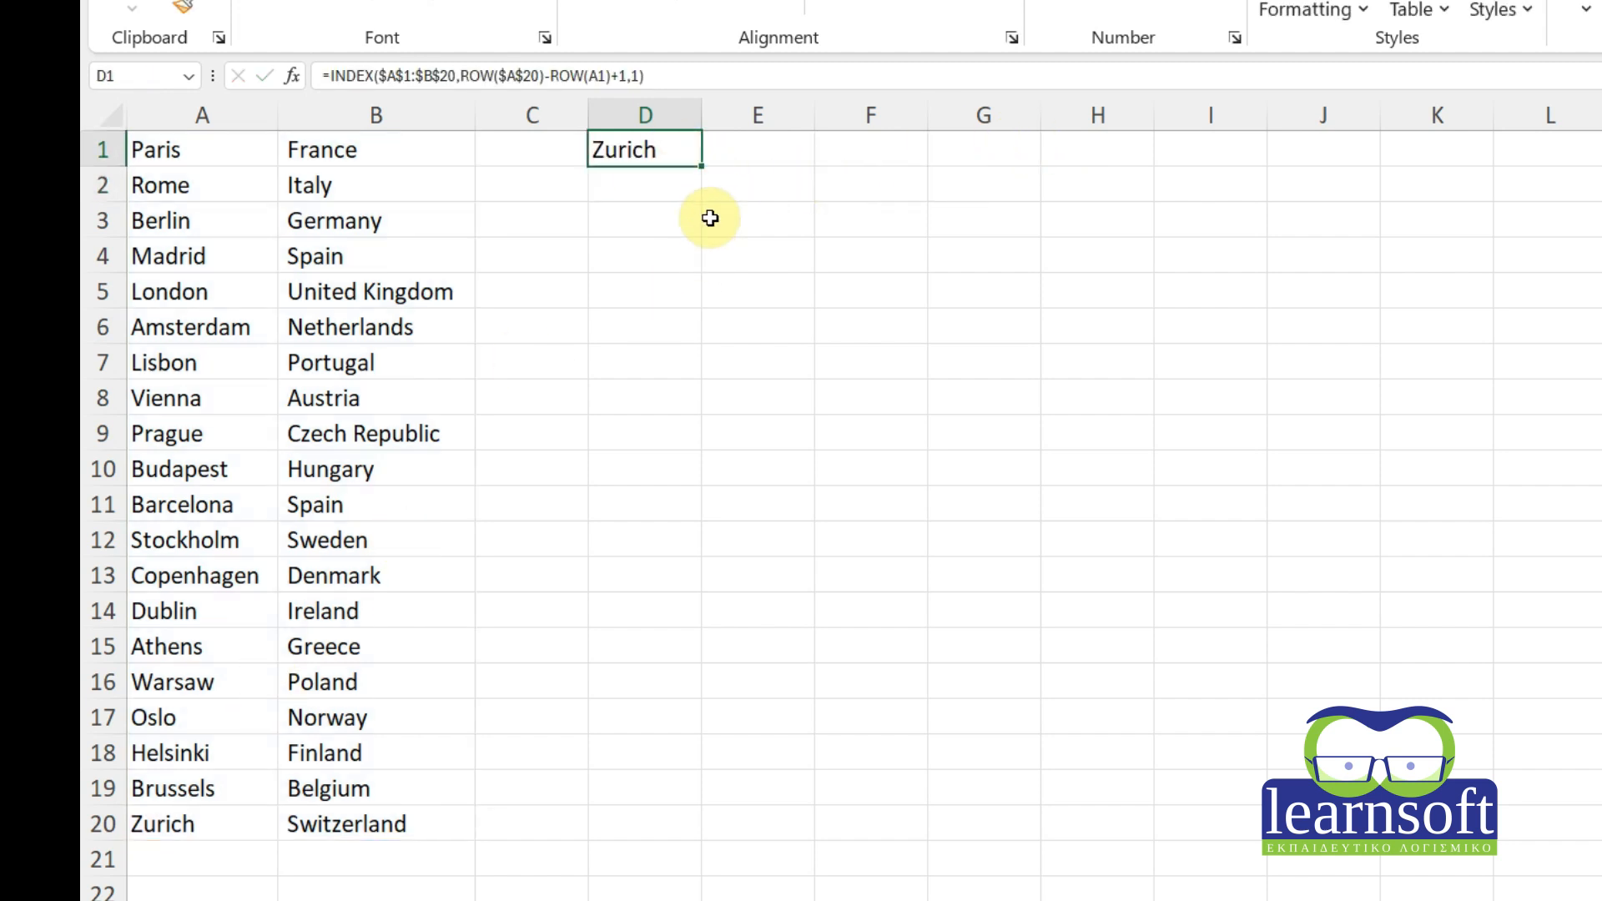
{"action": "left_click_drag", "start_coordinate": [701, 169], "coordinate": [665, 810]}
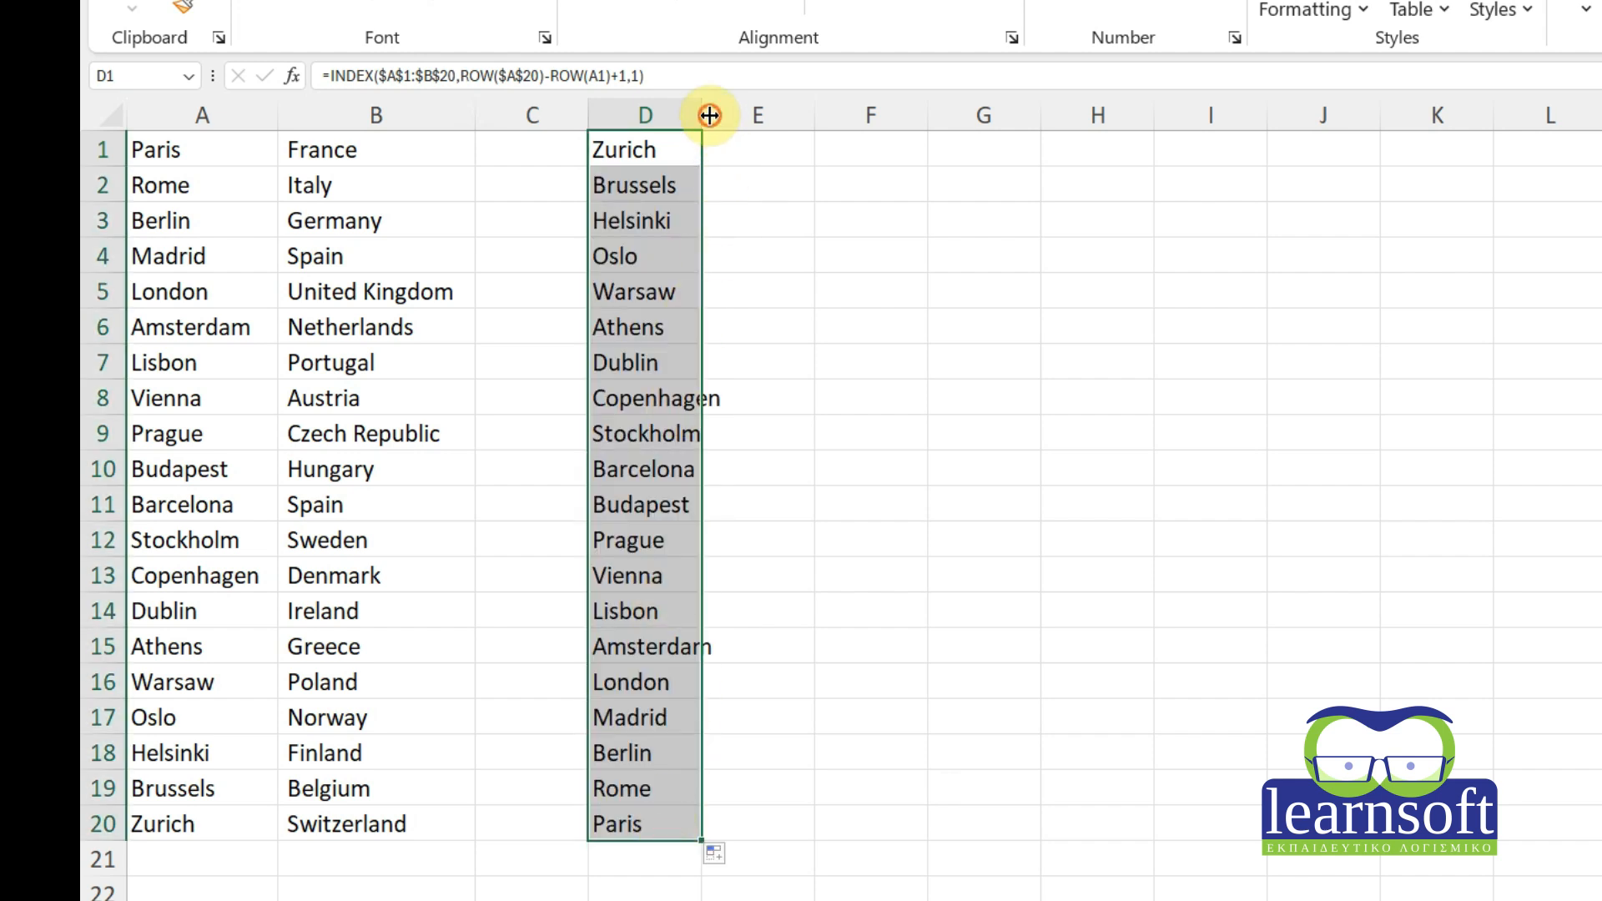
{"action": "left_click_drag", "start_coordinate": [702, 115], "coordinate": [812, 117]}
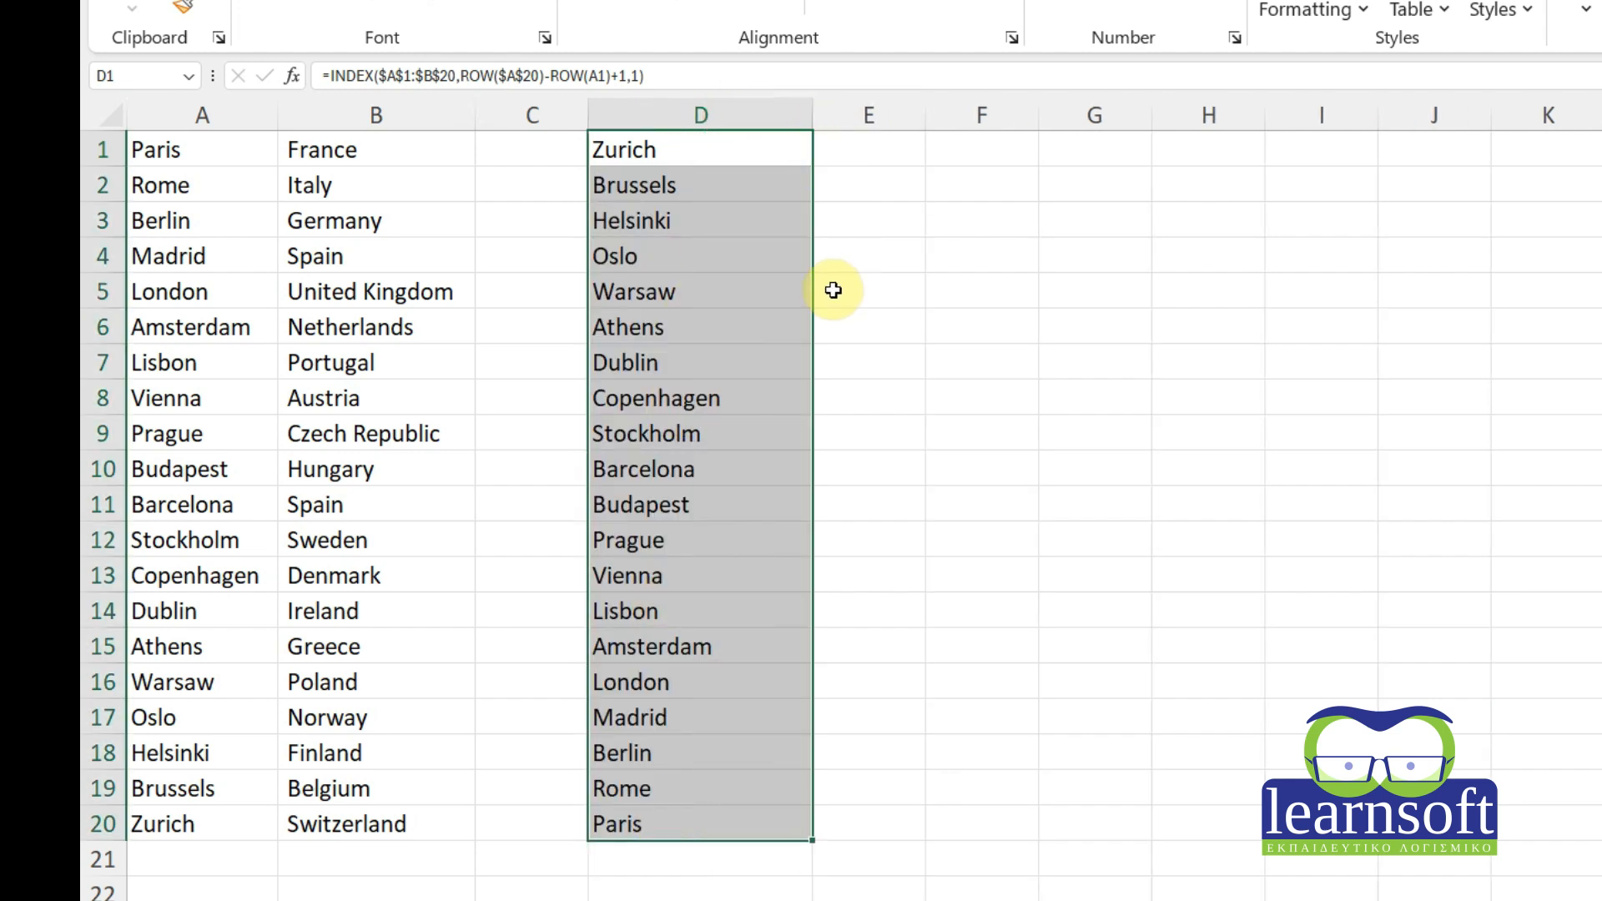
Check D20's formula, then copy D1's reversing formula across into E1.
{"action": "left_click", "coordinate": [665, 823]}
{"action": "left_click", "coordinate": [216, 171]}
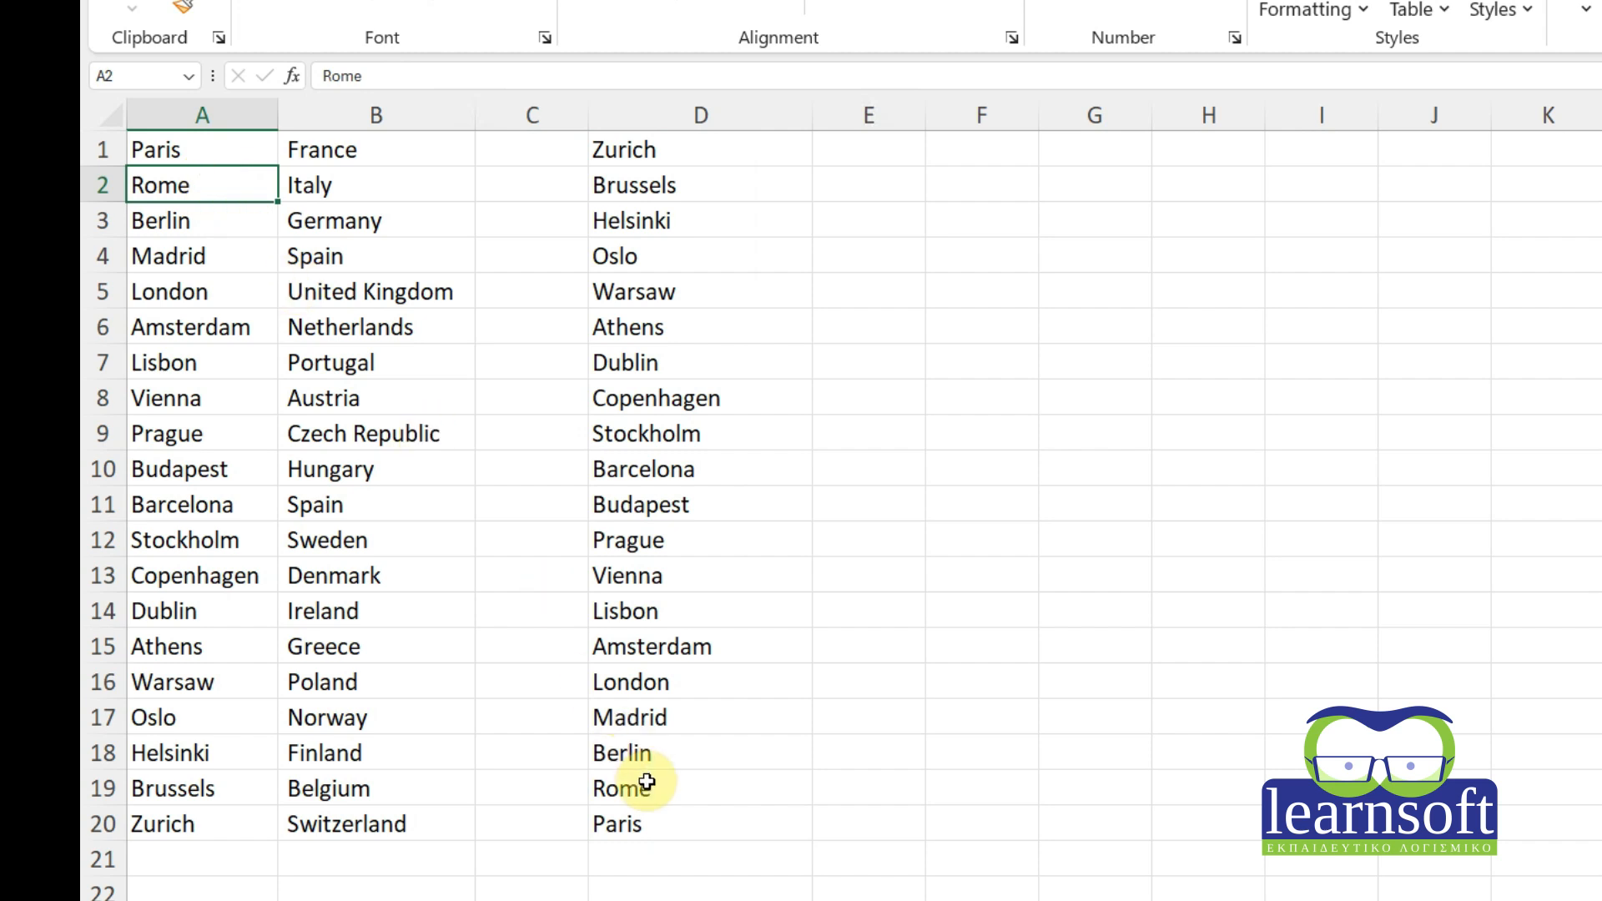
{"action": "left_click", "coordinate": [667, 821]}
{"action": "left_click", "coordinate": [749, 147]}
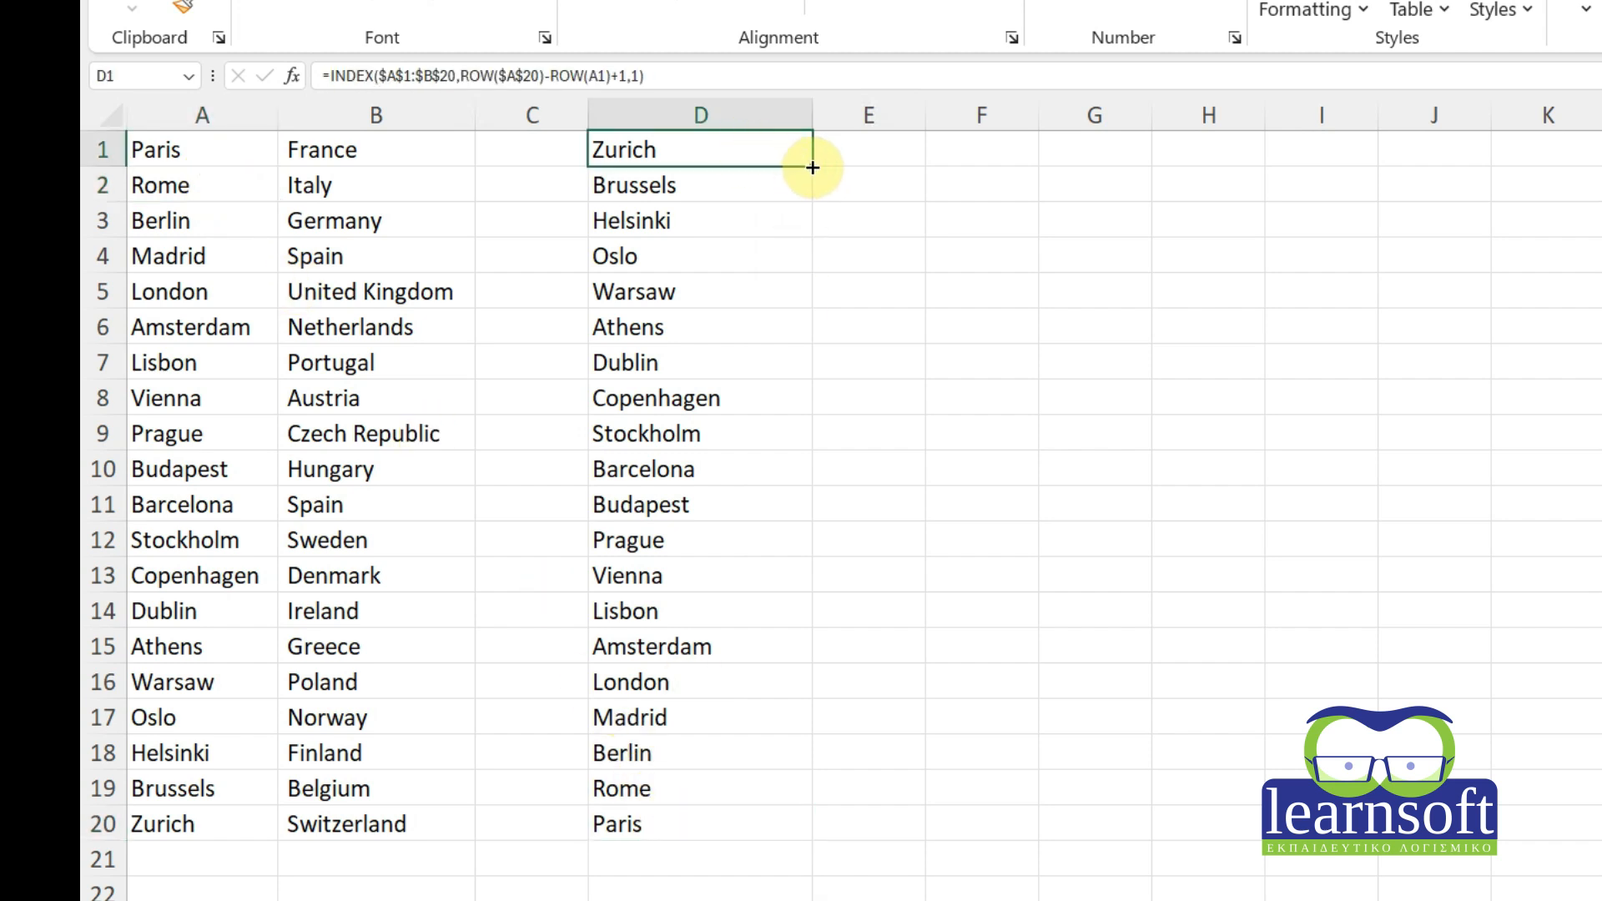
{"action": "left_click_drag", "start_coordinate": [812, 168], "coordinate": [919, 168]}
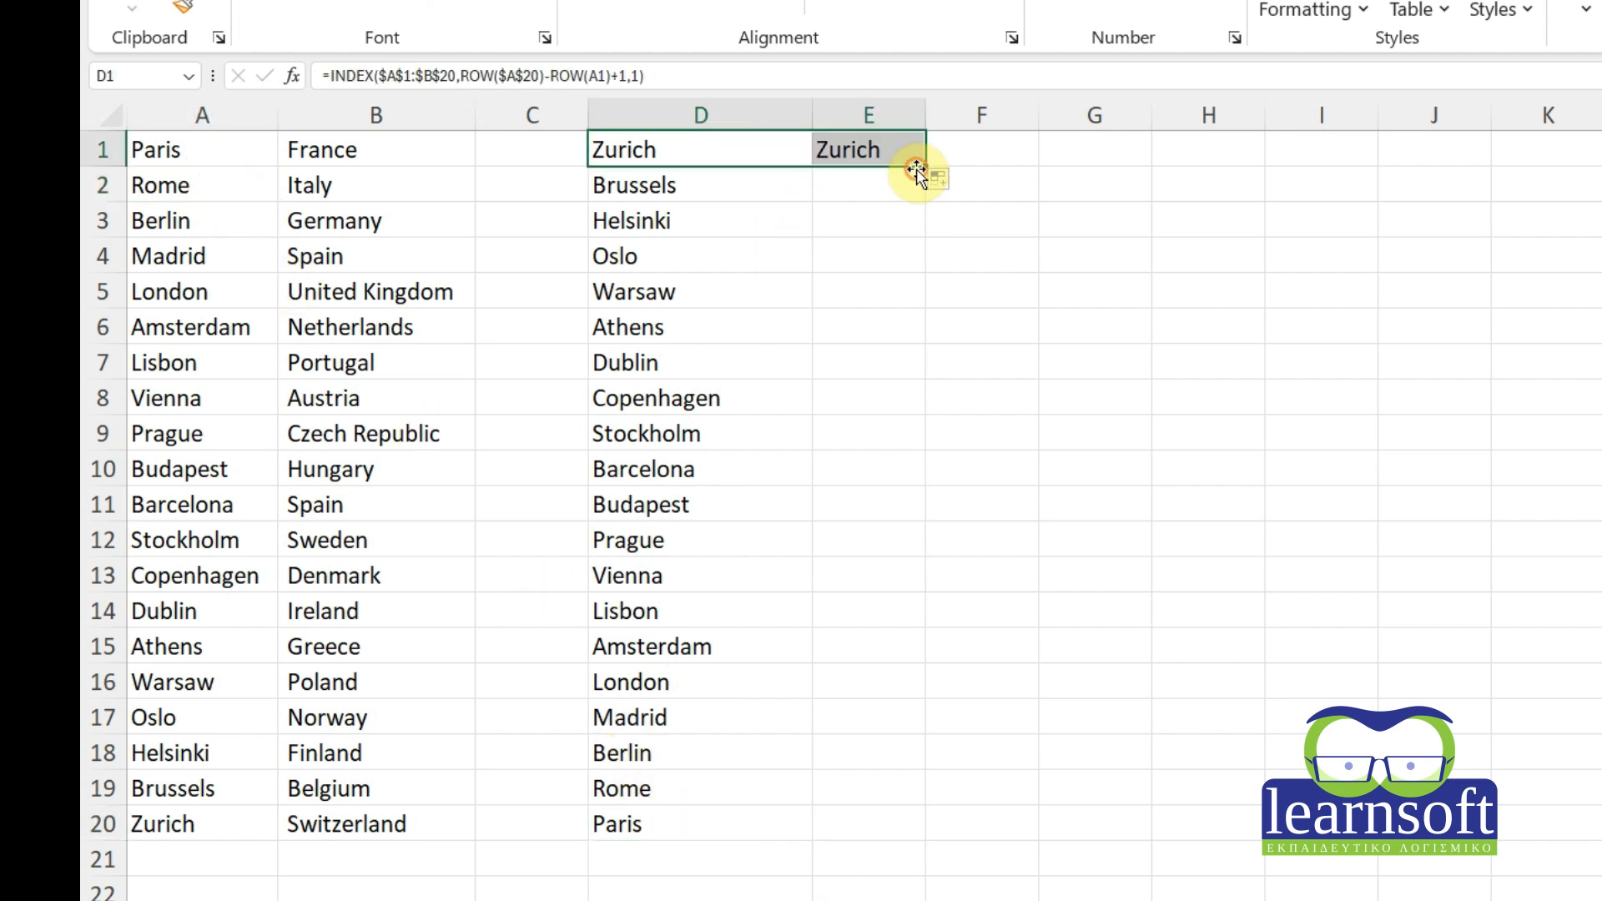
Set E1's column argument to 2, fill it to E20 for reversed countries, and widen column E.
{"action": "double_click", "coordinate": [881, 152]}
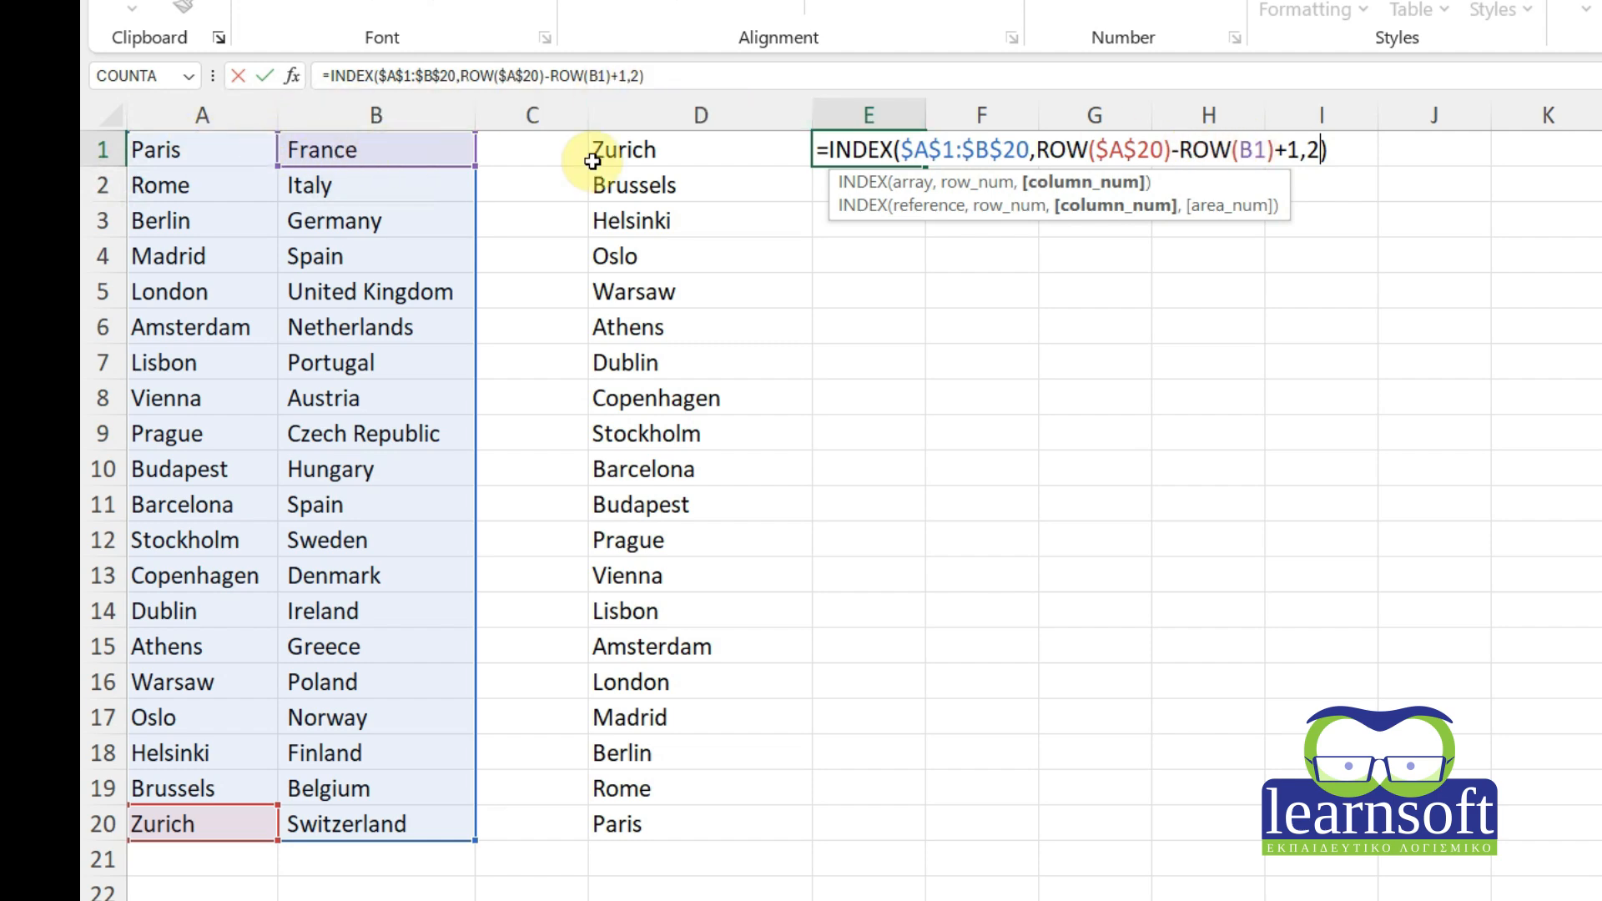
{"action": "key", "text": "Return"}
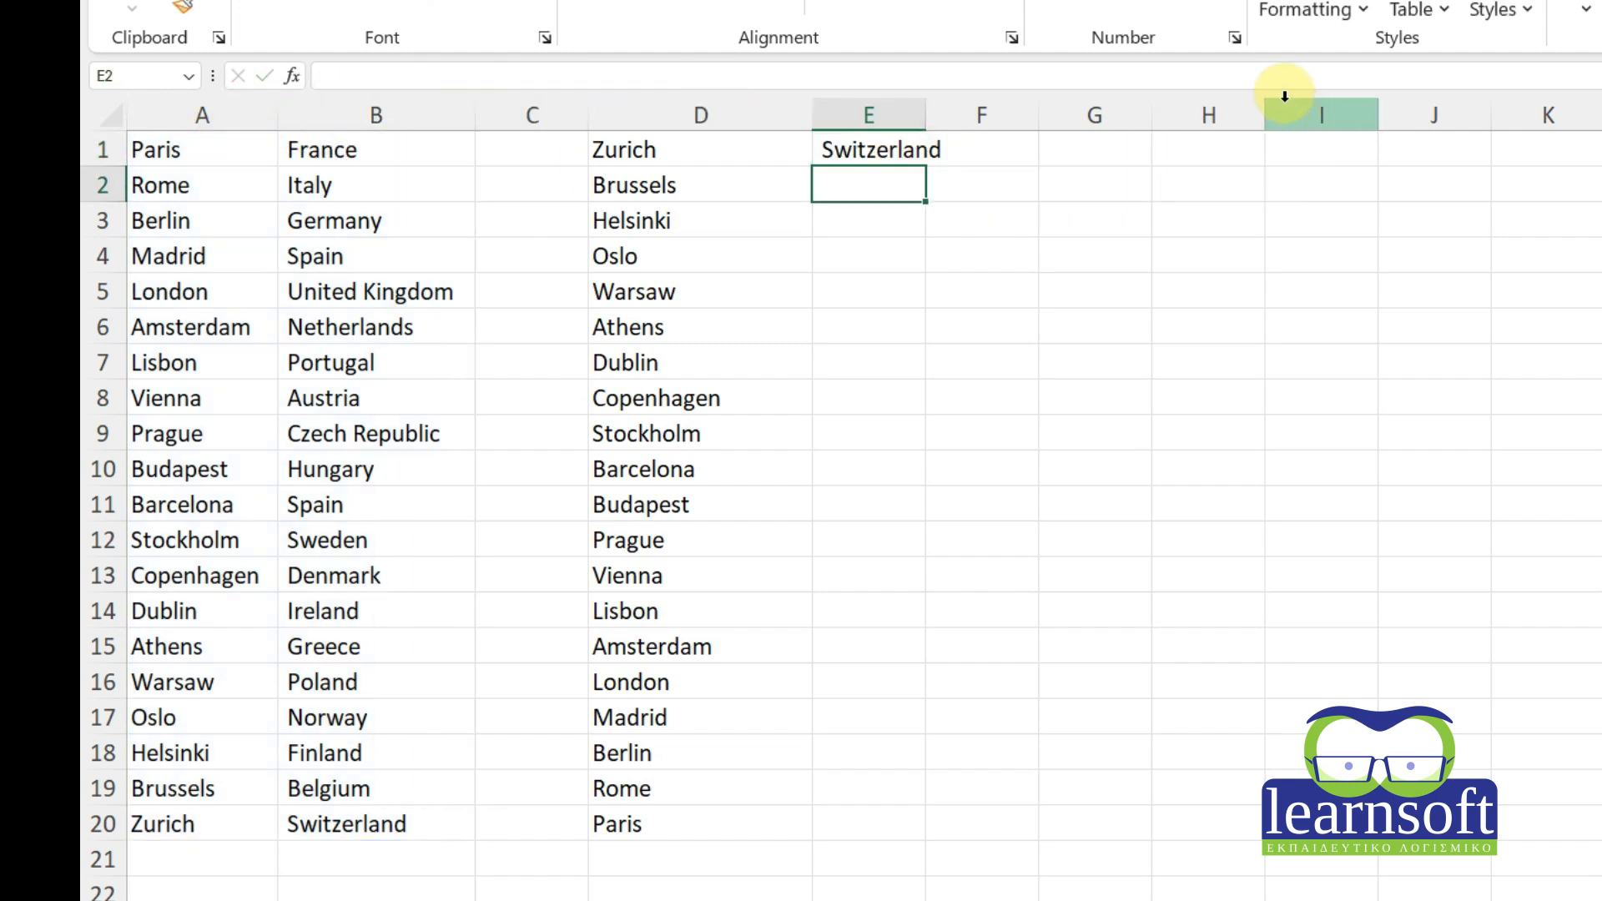
{"action": "left_click", "coordinate": [866, 152]}
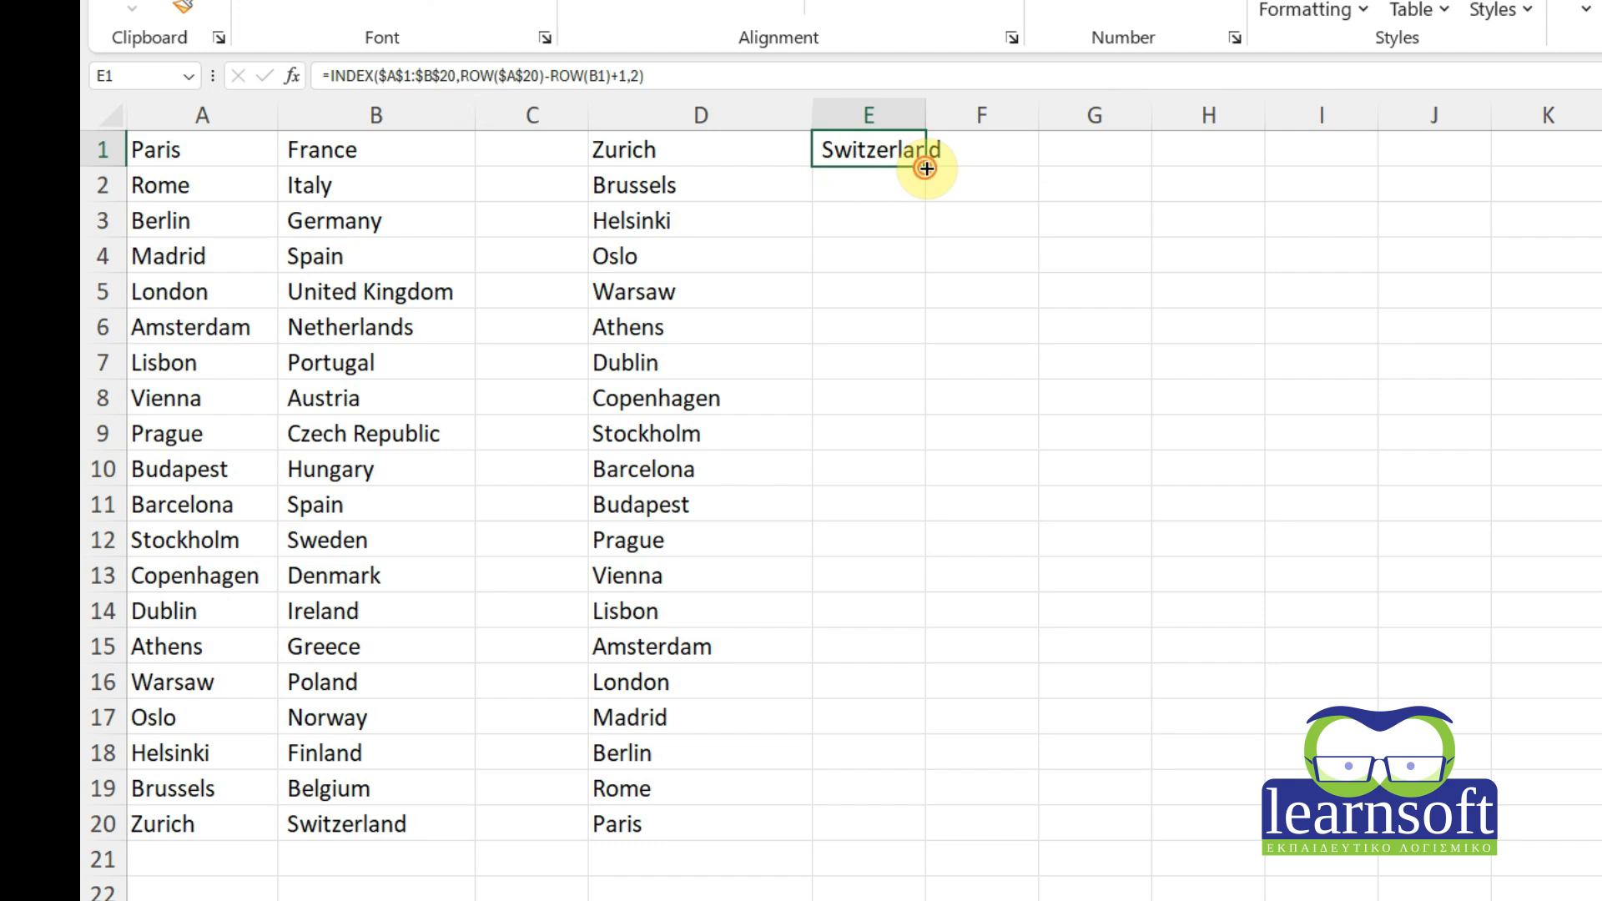
{"action": "double_click", "coordinate": [926, 169]}
{"action": "left_click_drag", "start_coordinate": [926, 115], "coordinate": [1040, 117]}
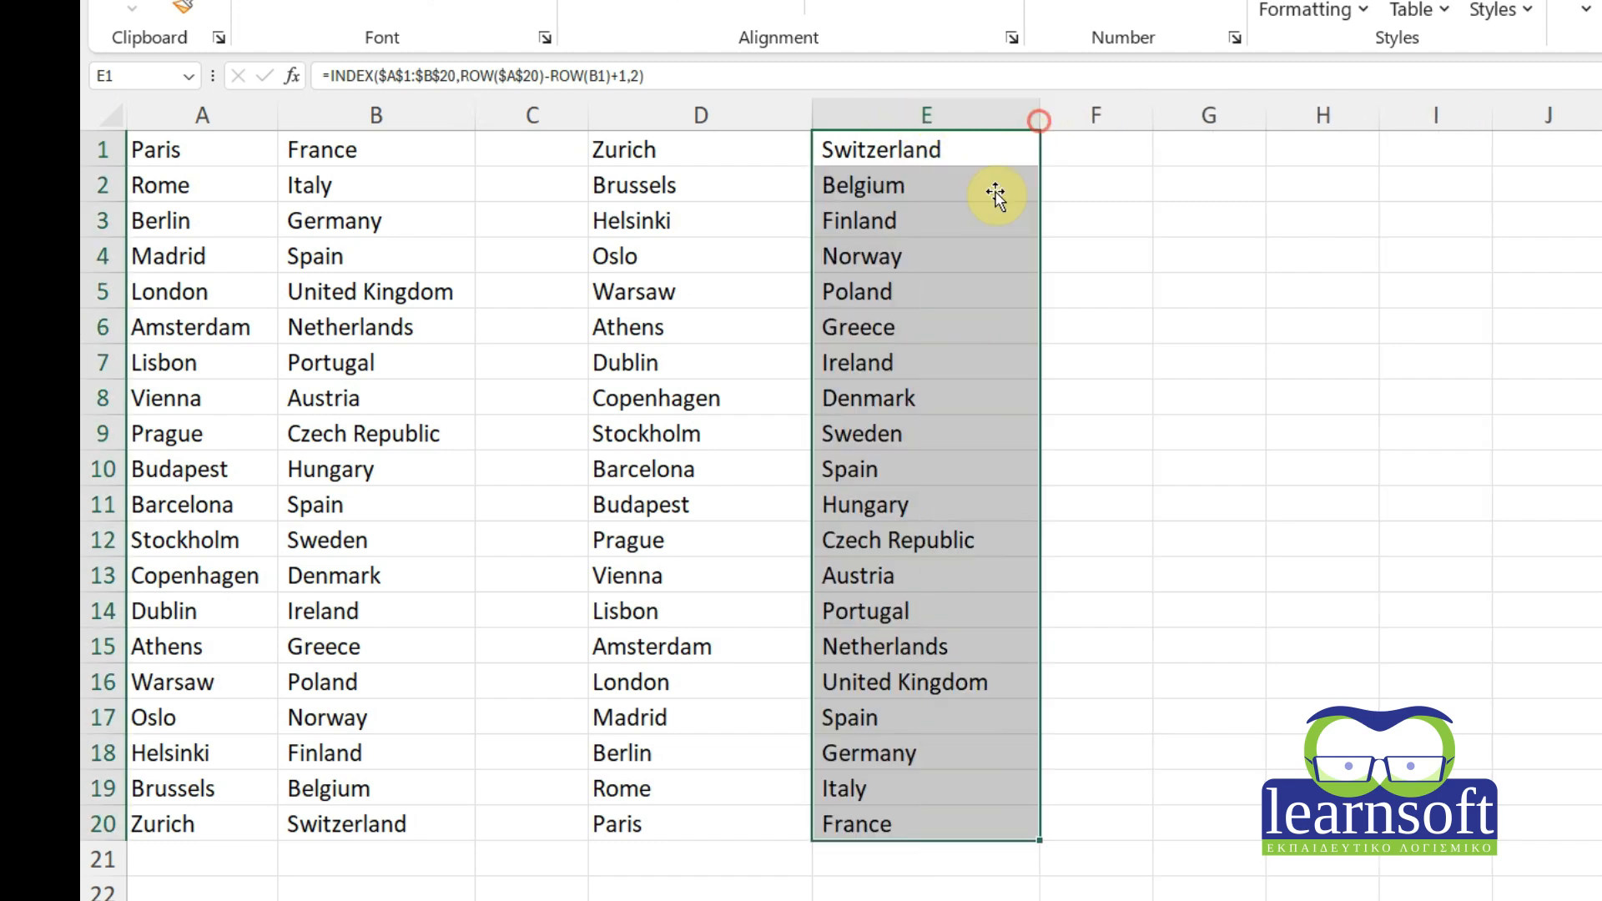
{"action": "left_click", "coordinate": [662, 152]}
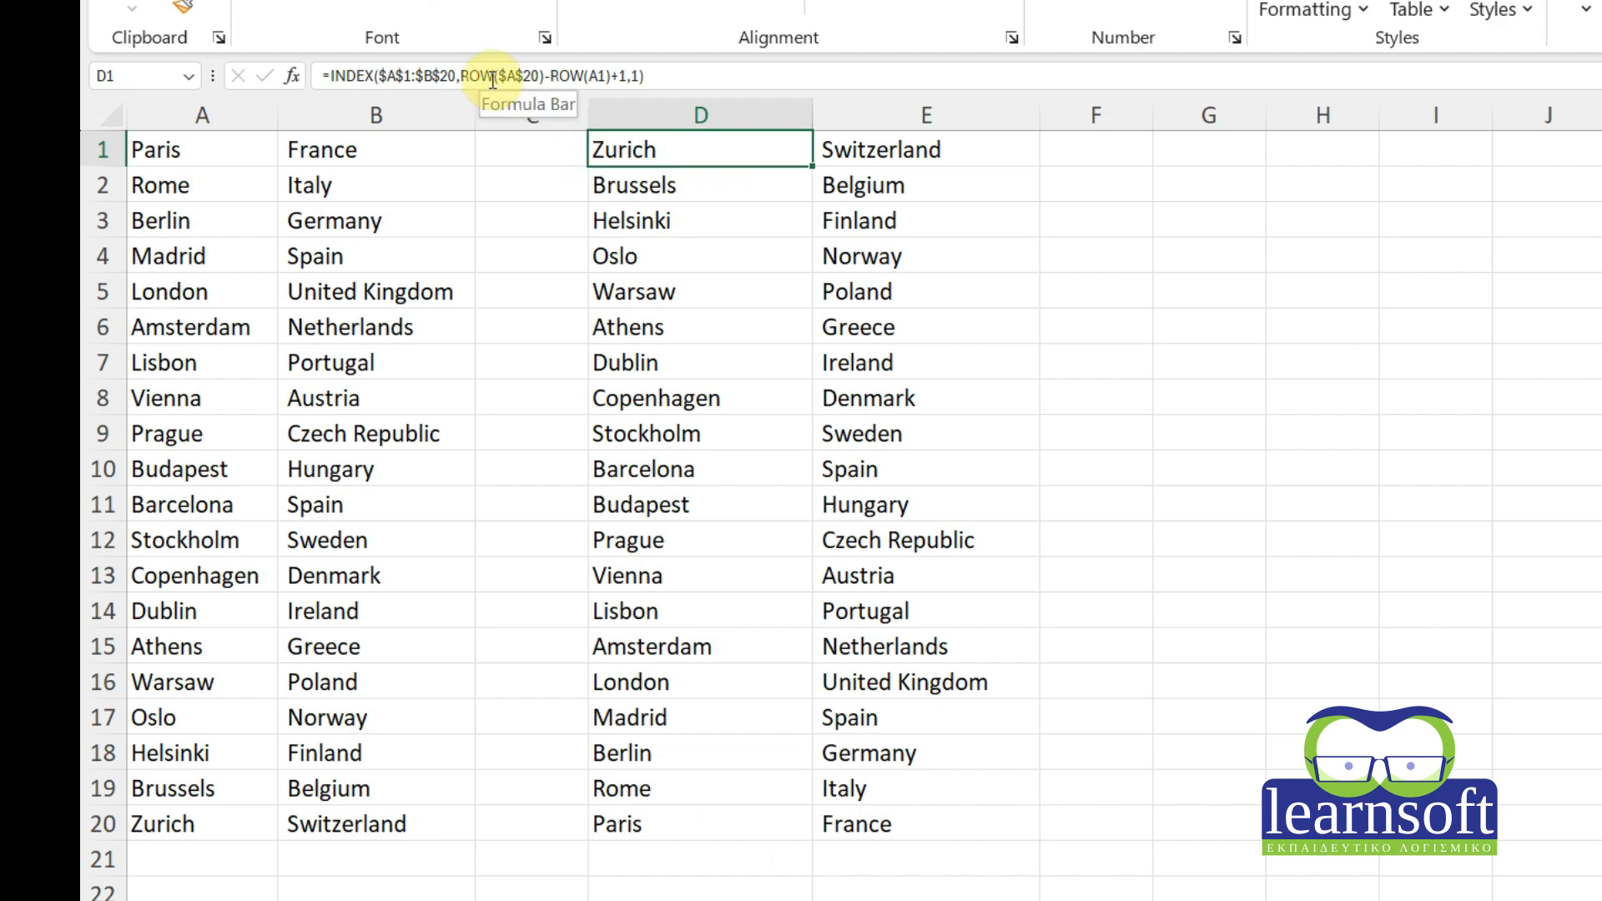
{"action": "left_click", "coordinate": [672, 302]}
{"action": "left_click", "coordinate": [822, 494]}
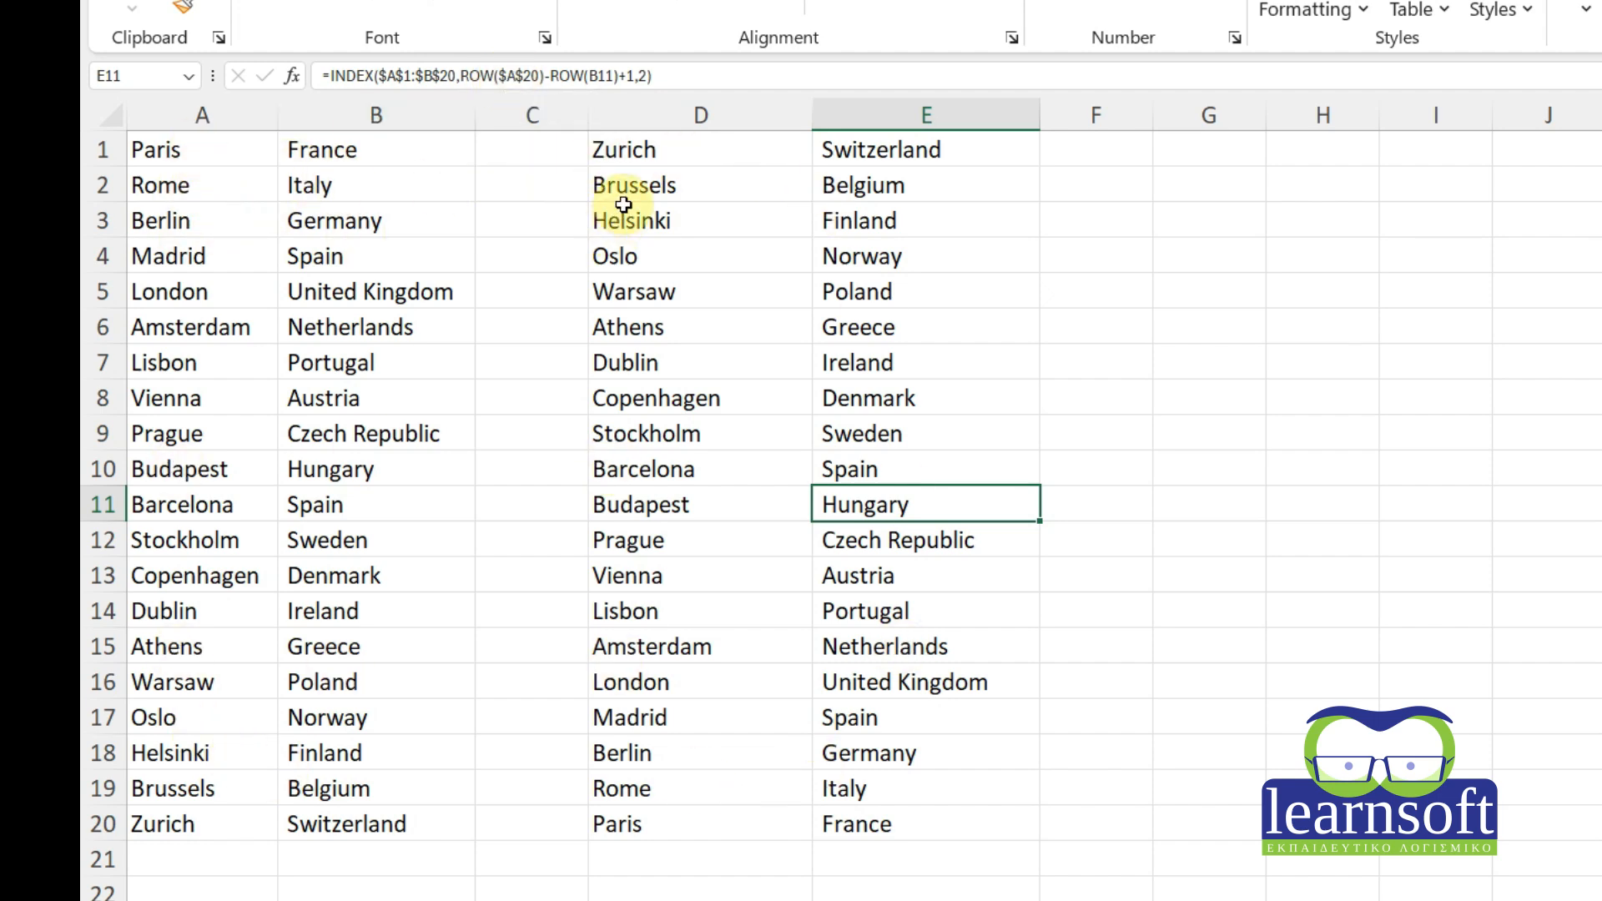
{"action": "left_click", "coordinate": [656, 151]}
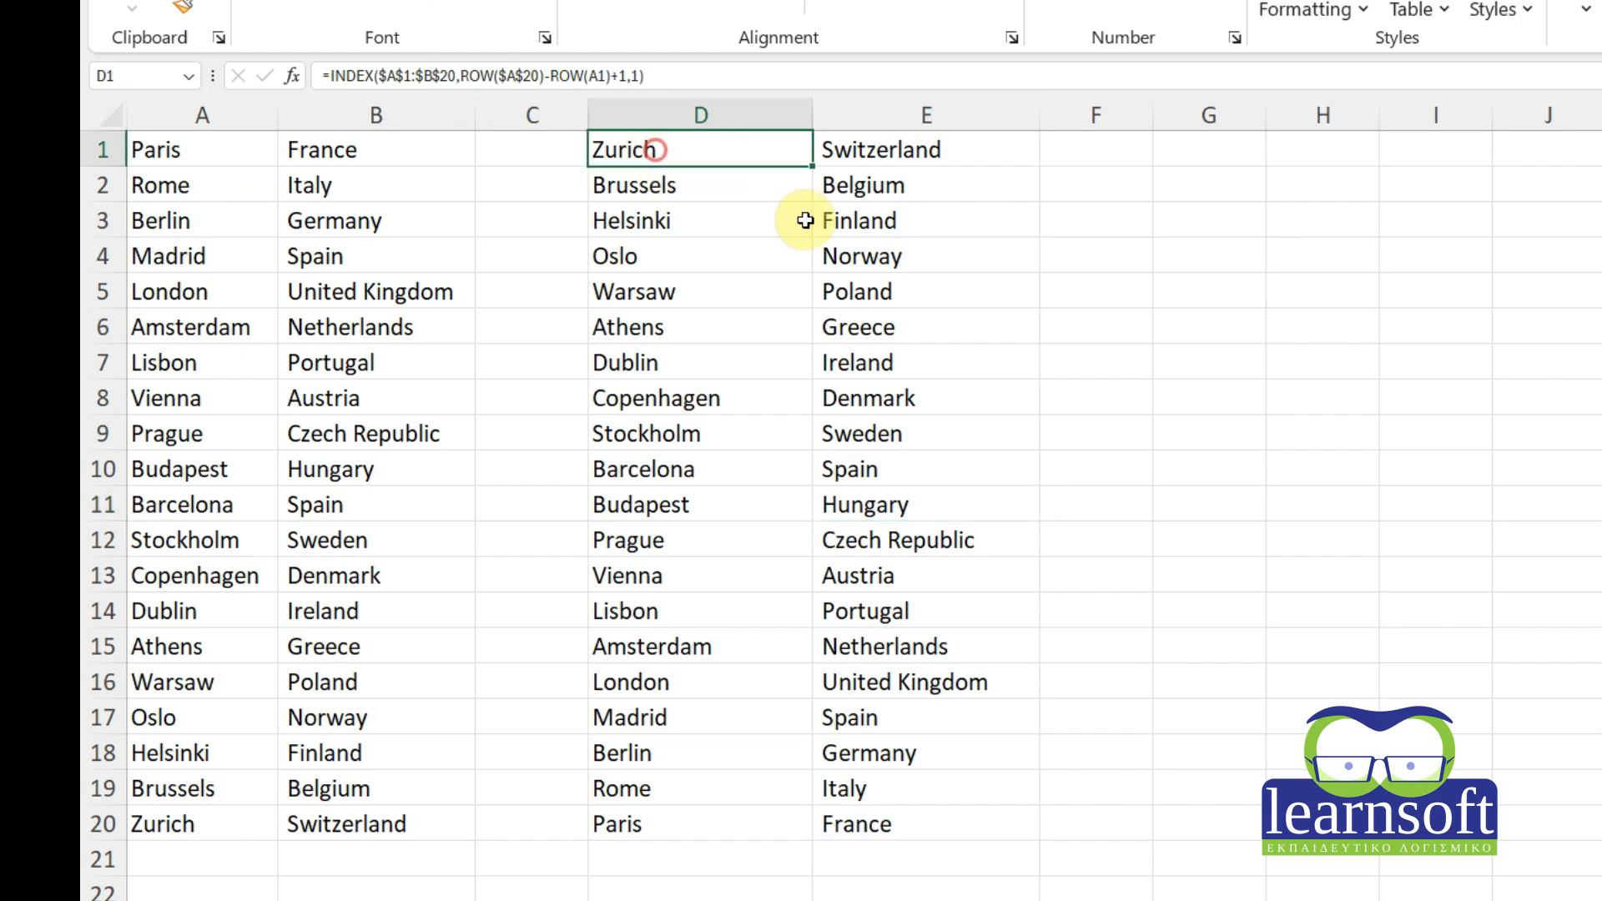
{"action": "left_click_drag", "start_coordinate": [805, 221], "coordinate": [887, 821]}
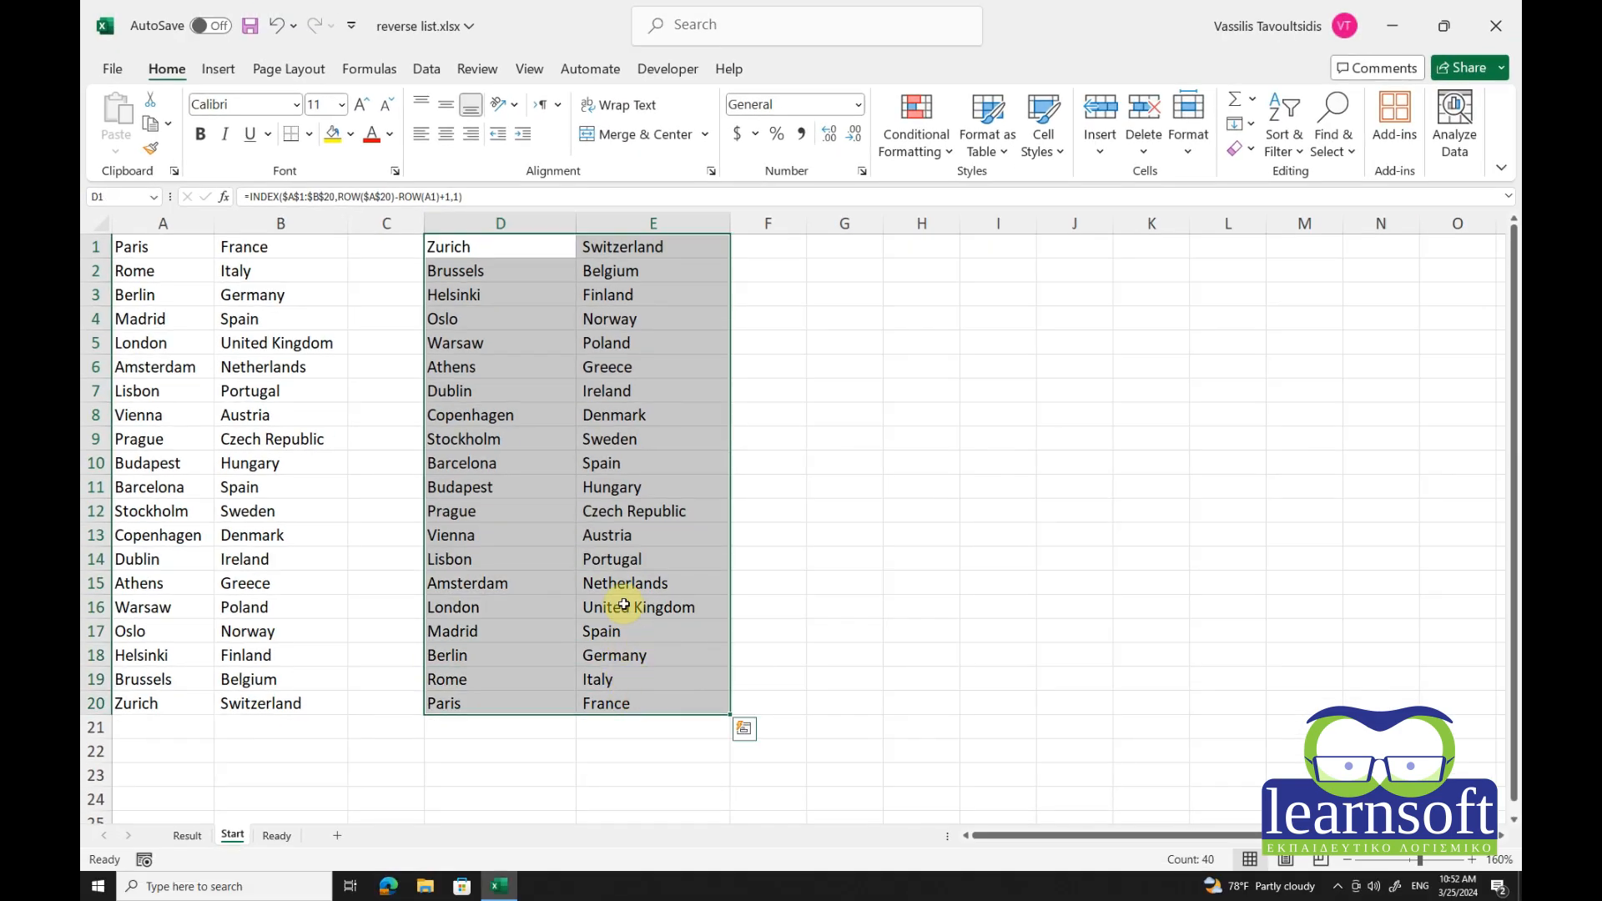
Paste the copied D1:E20 list into G1 as values only.
{"action": "key", "text": "ctrl+c"}
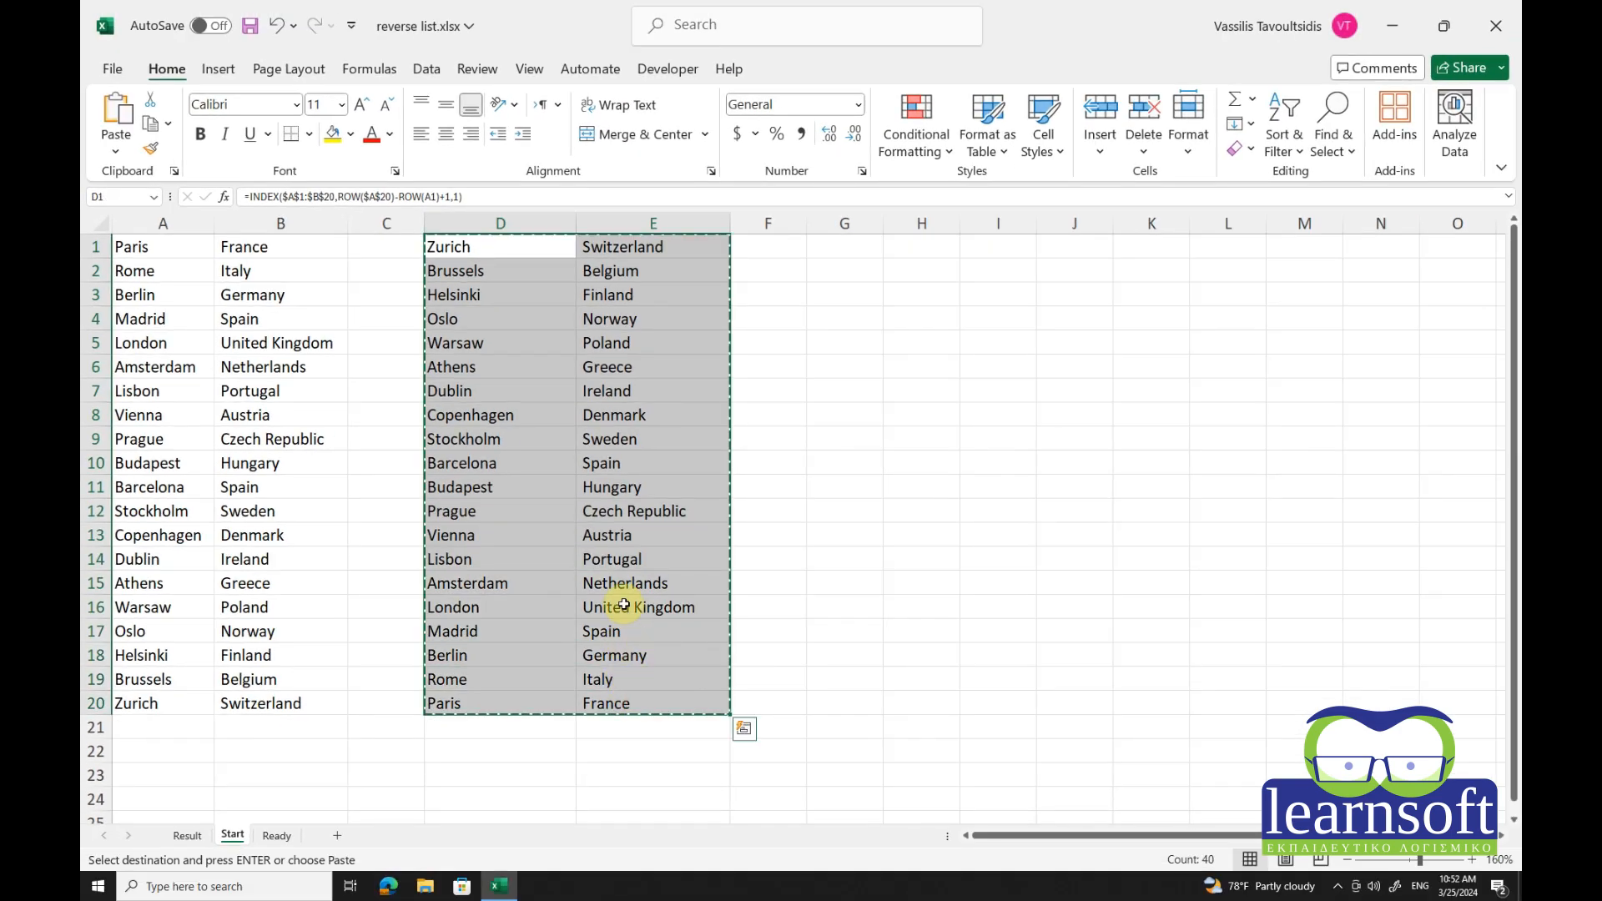
{"action": "left_click", "coordinate": [863, 249]}
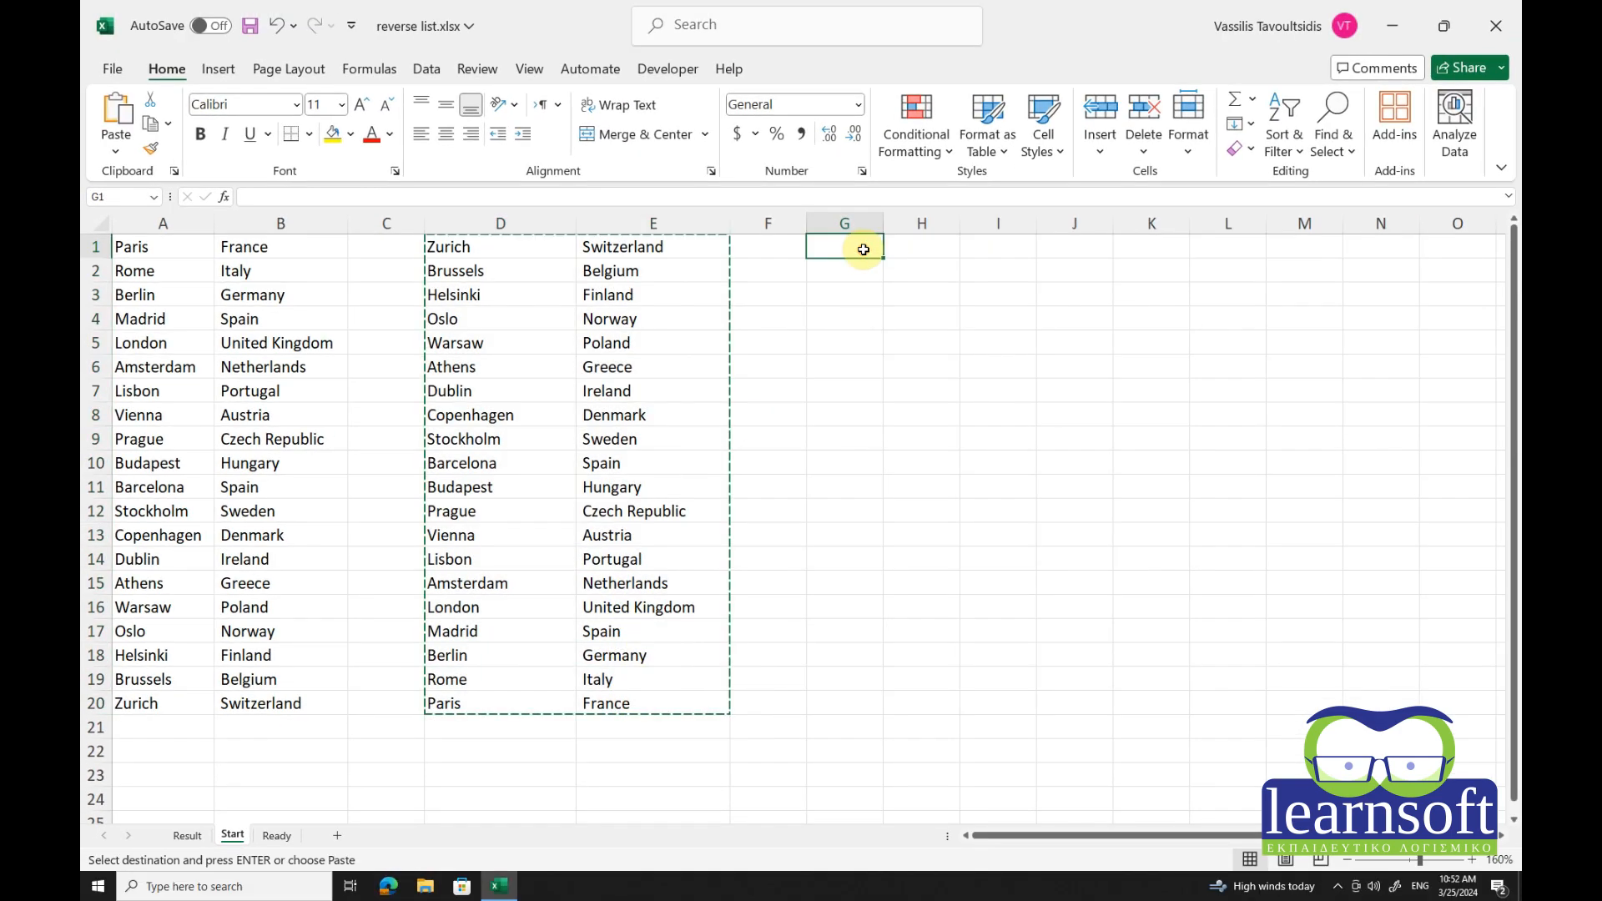
{"action": "left_click", "coordinate": [117, 154]}
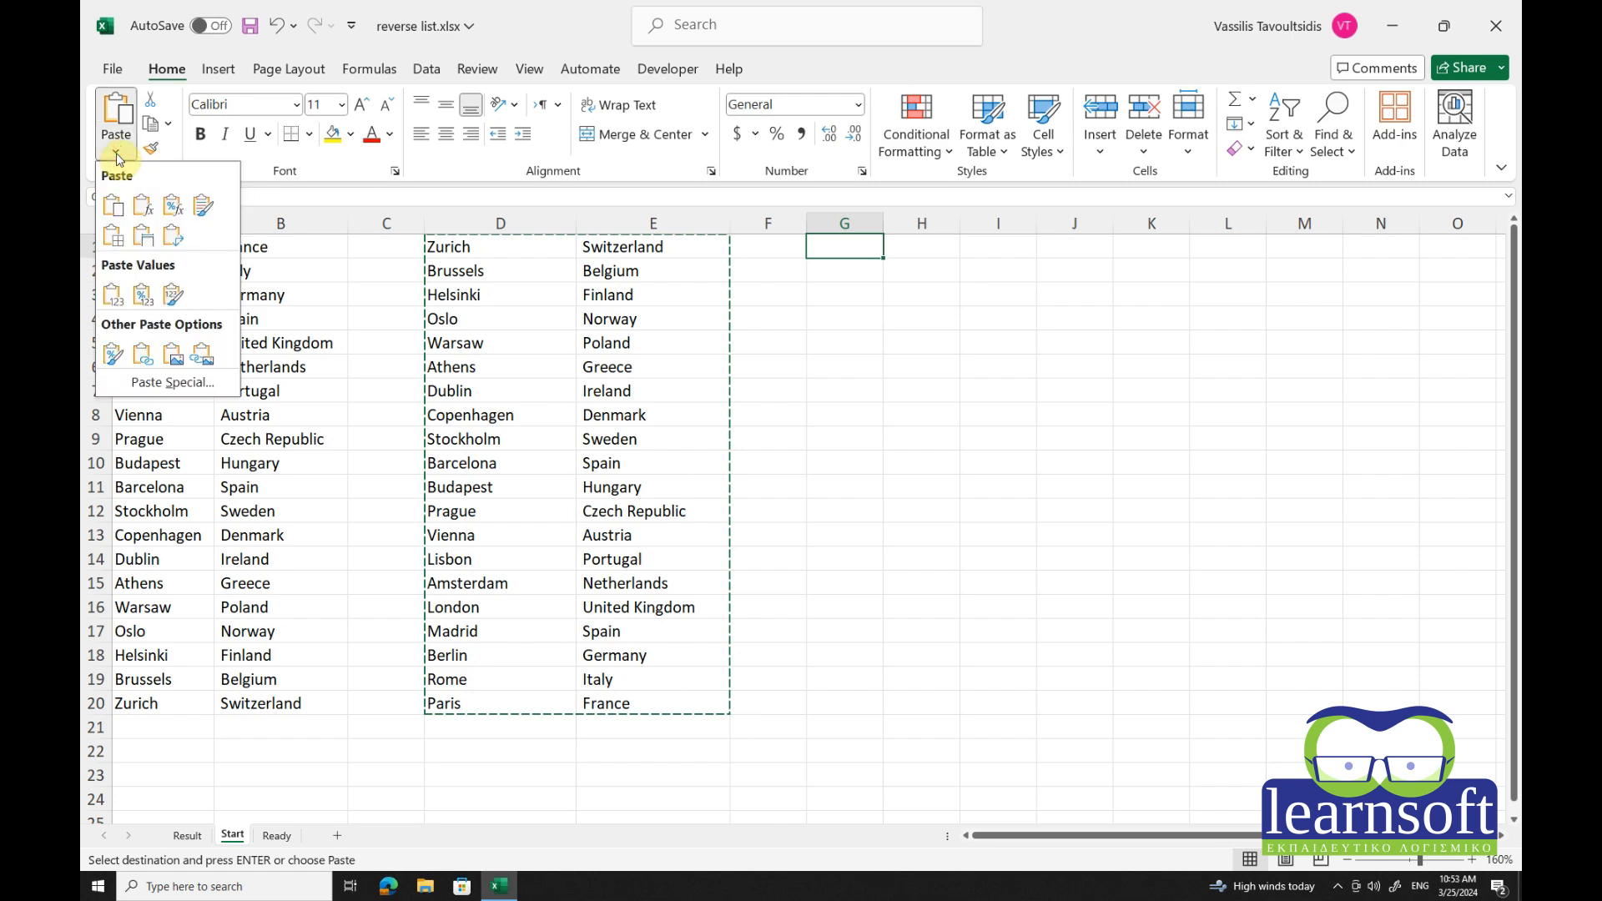
{"action": "left_click", "coordinate": [180, 385]}
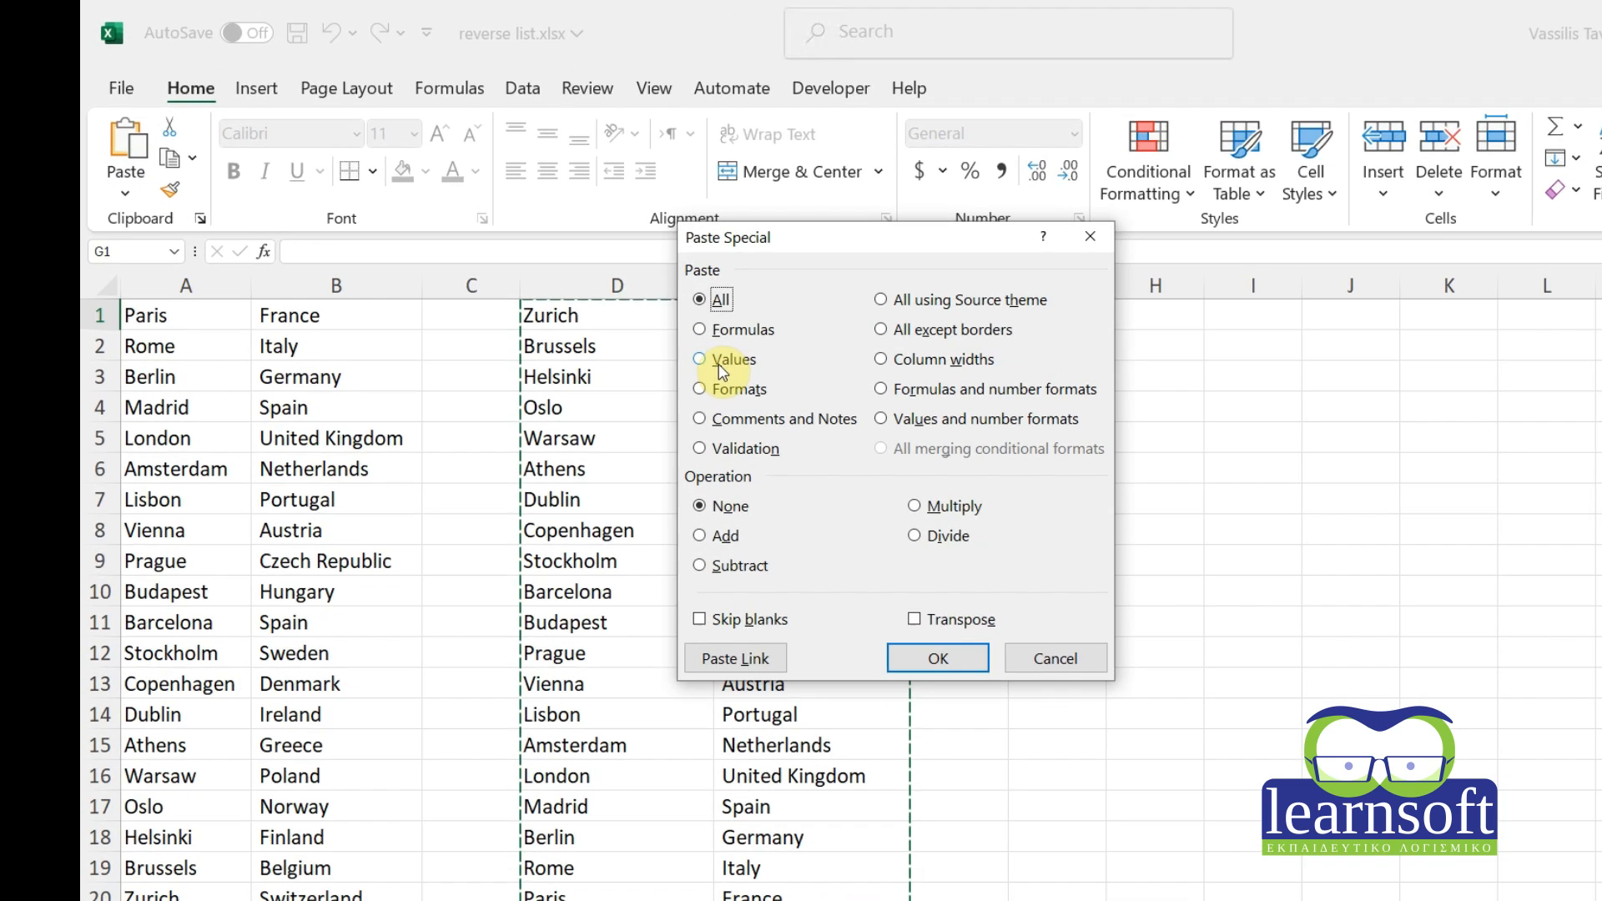
{"action": "left_click", "coordinate": [579, 284]}
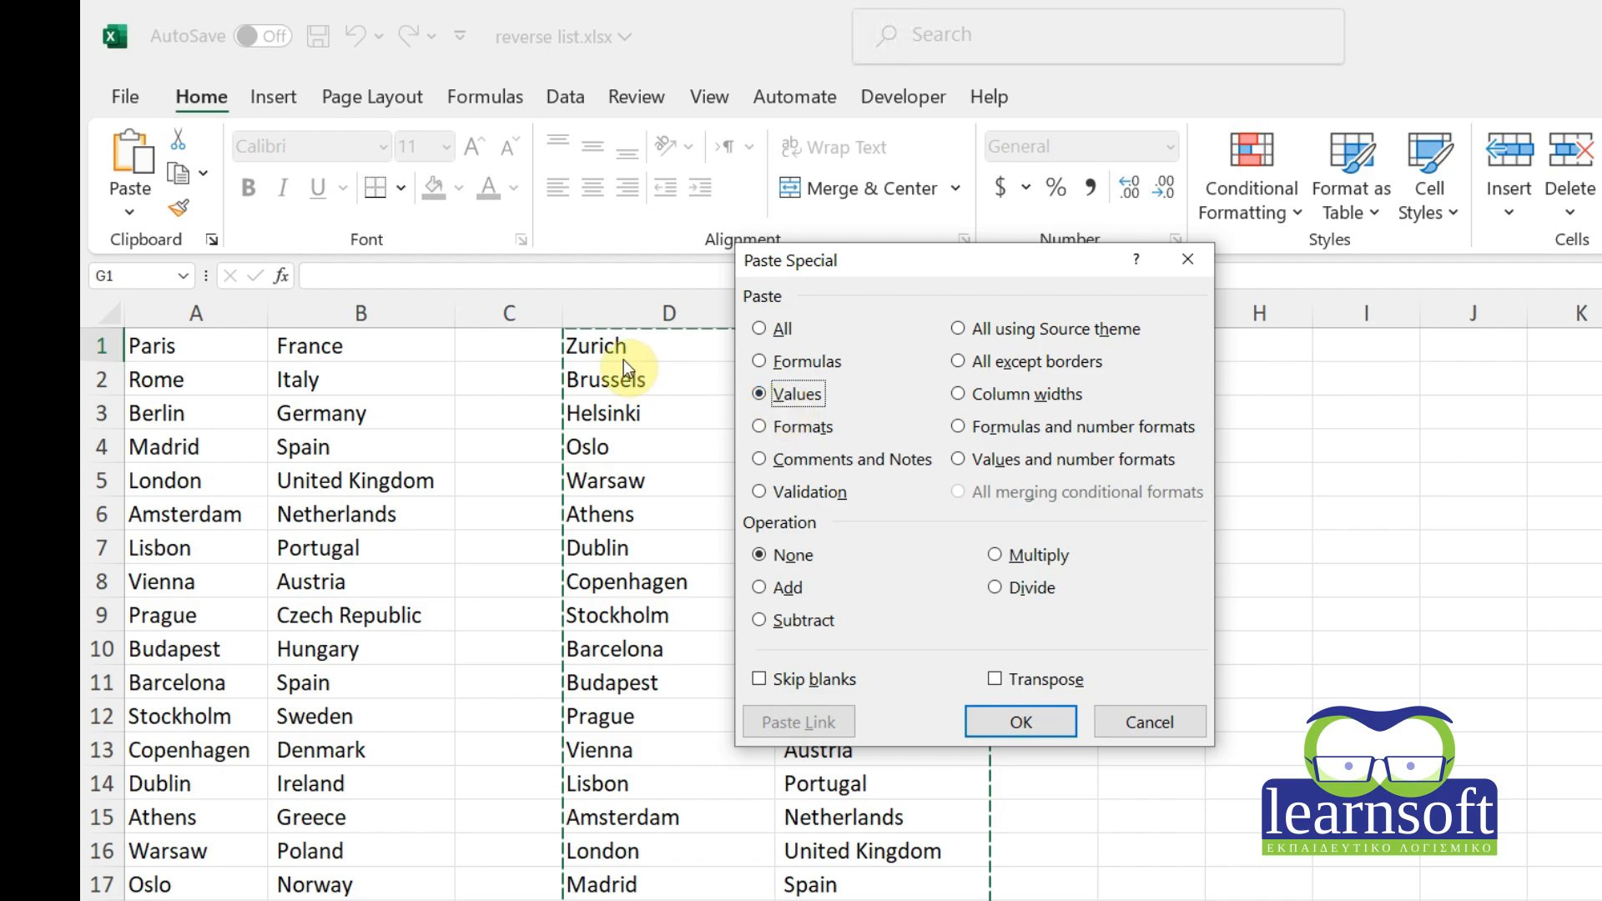
{"action": "left_click", "coordinate": [1019, 721]}
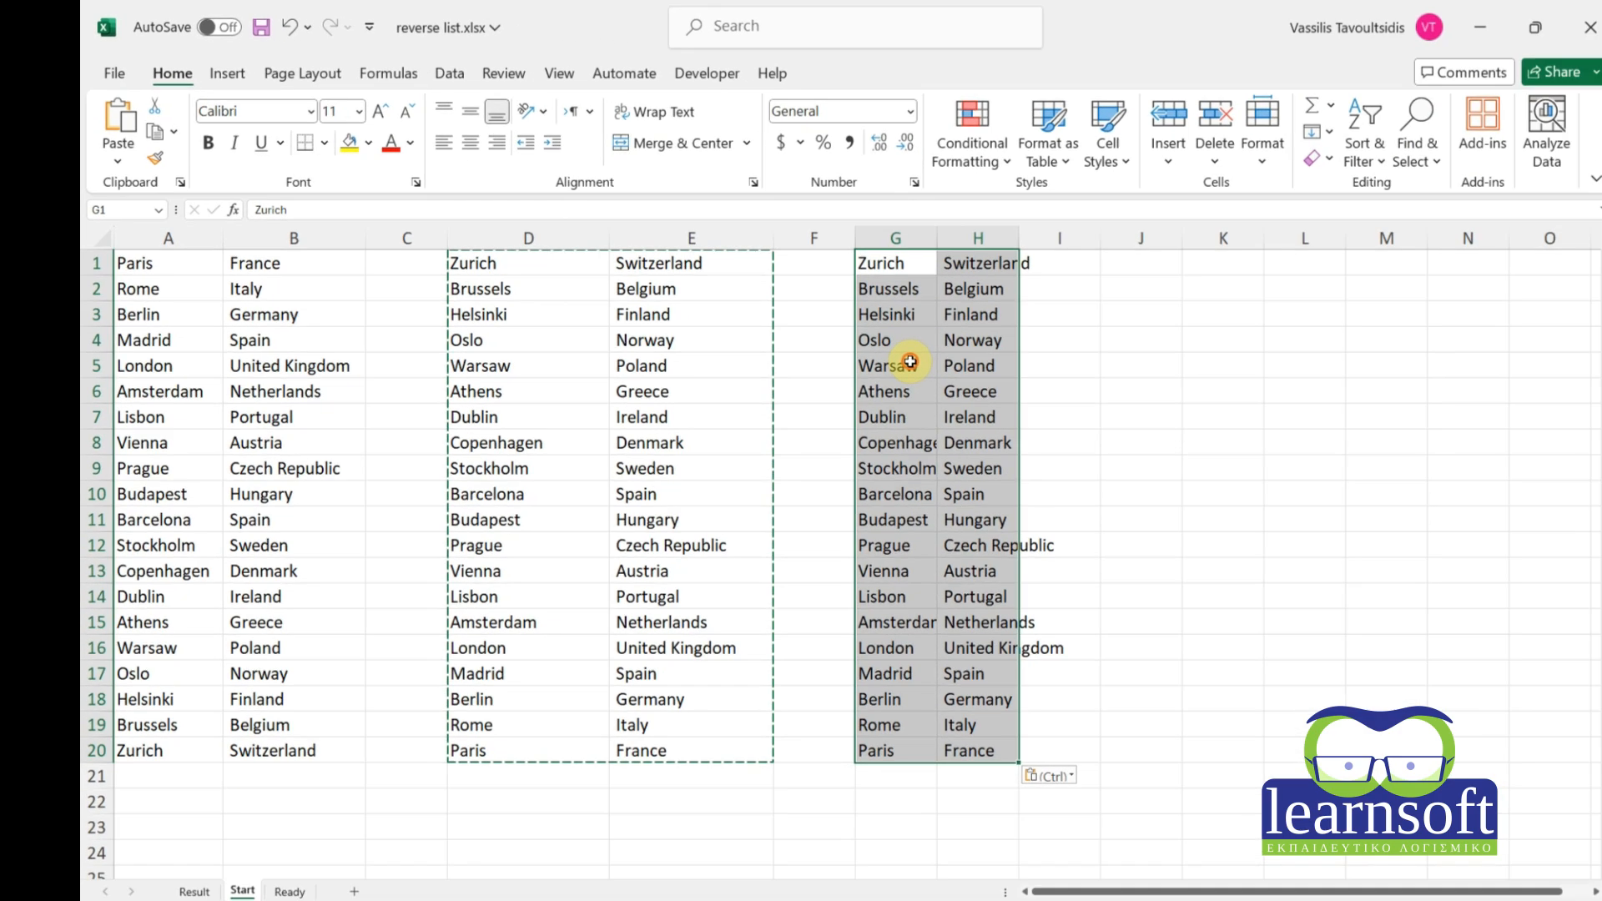
Check that pasted cells such as G5 and H16 hold plain values, not formulas.
{"action": "left_click", "coordinate": [1142, 481]}
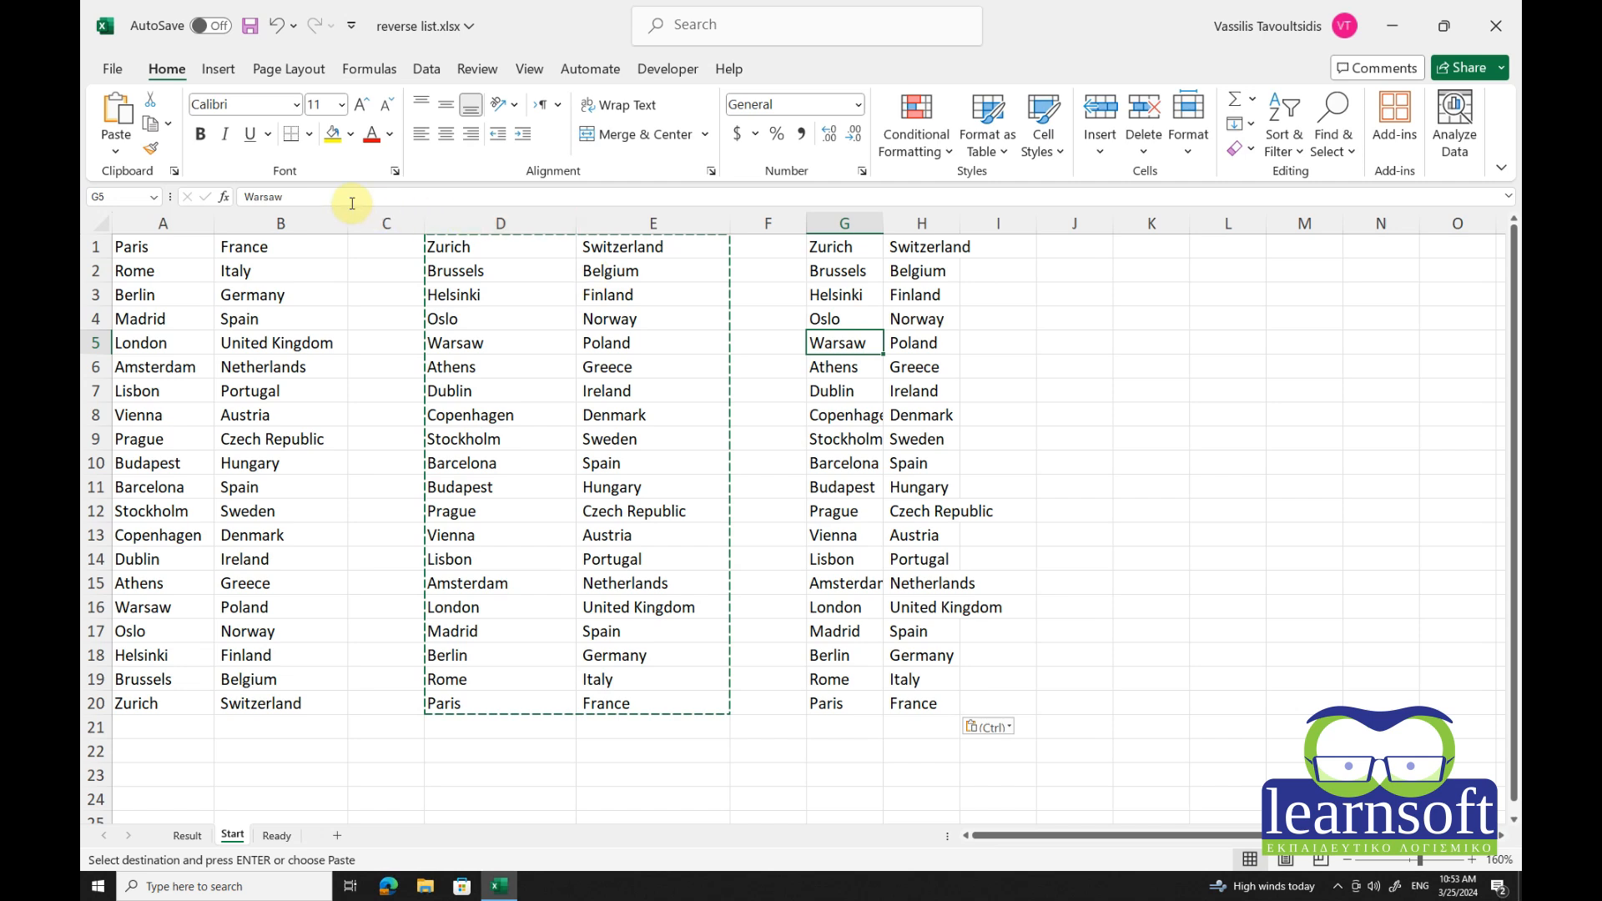
{"action": "left_click", "coordinate": [918, 415]}
{"action": "left_click", "coordinate": [849, 530]}
{"action": "left_click", "coordinate": [914, 605]}
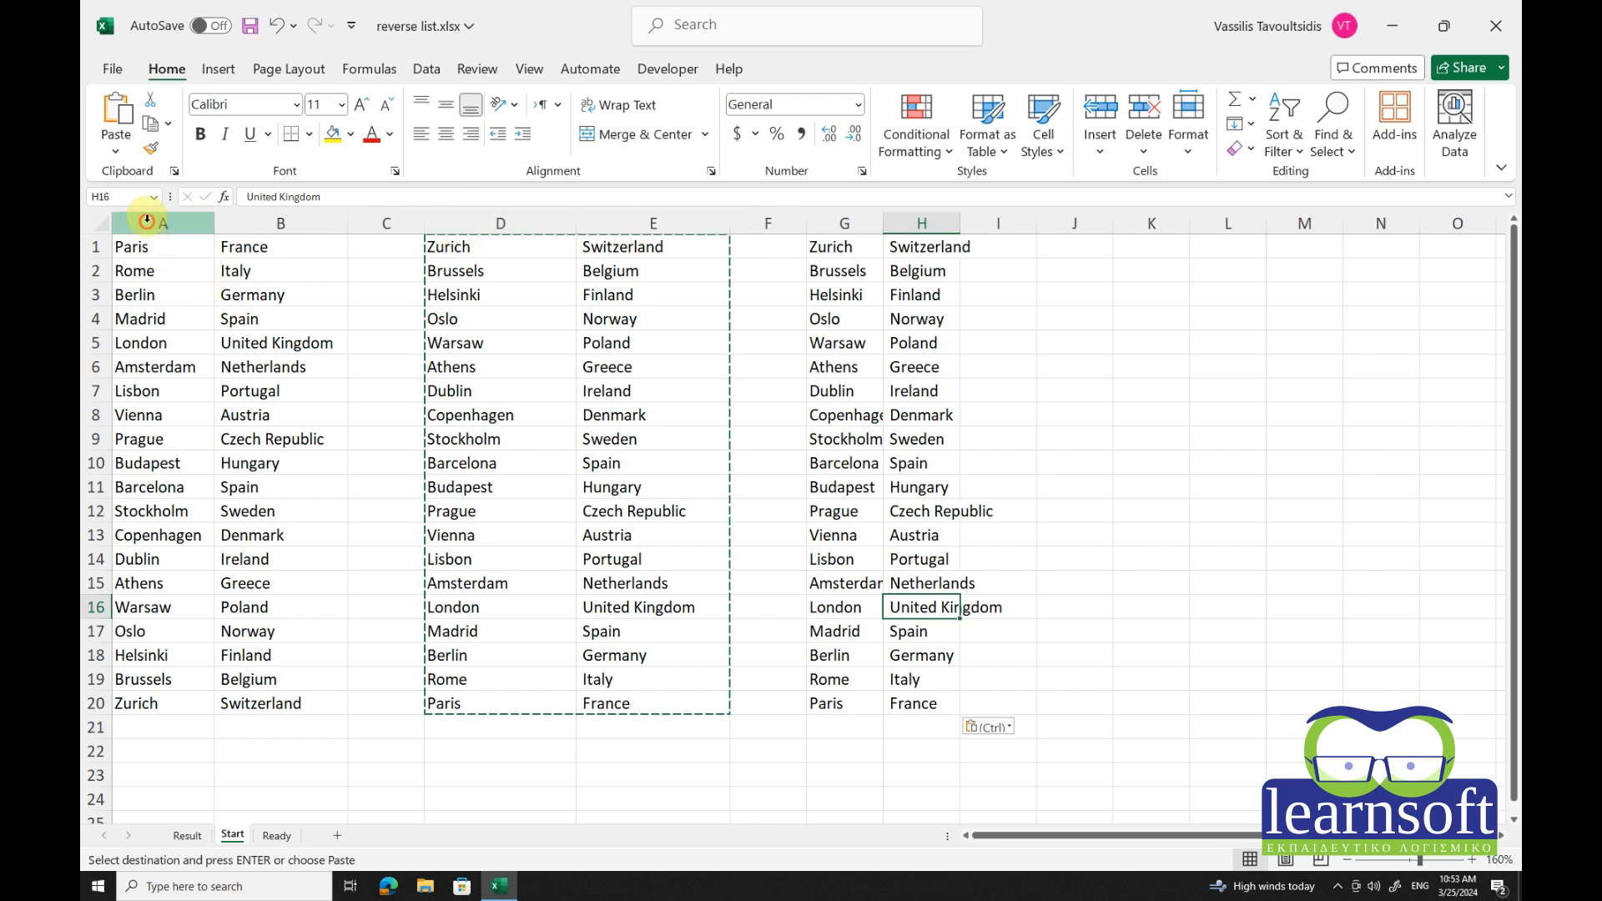
Delete columns A through F so the reversed values sit in columns A and B.
{"action": "left_click_drag", "start_coordinate": [143, 222], "coordinate": [762, 222]}
{"action": "right_click", "coordinate": [622, 223]}
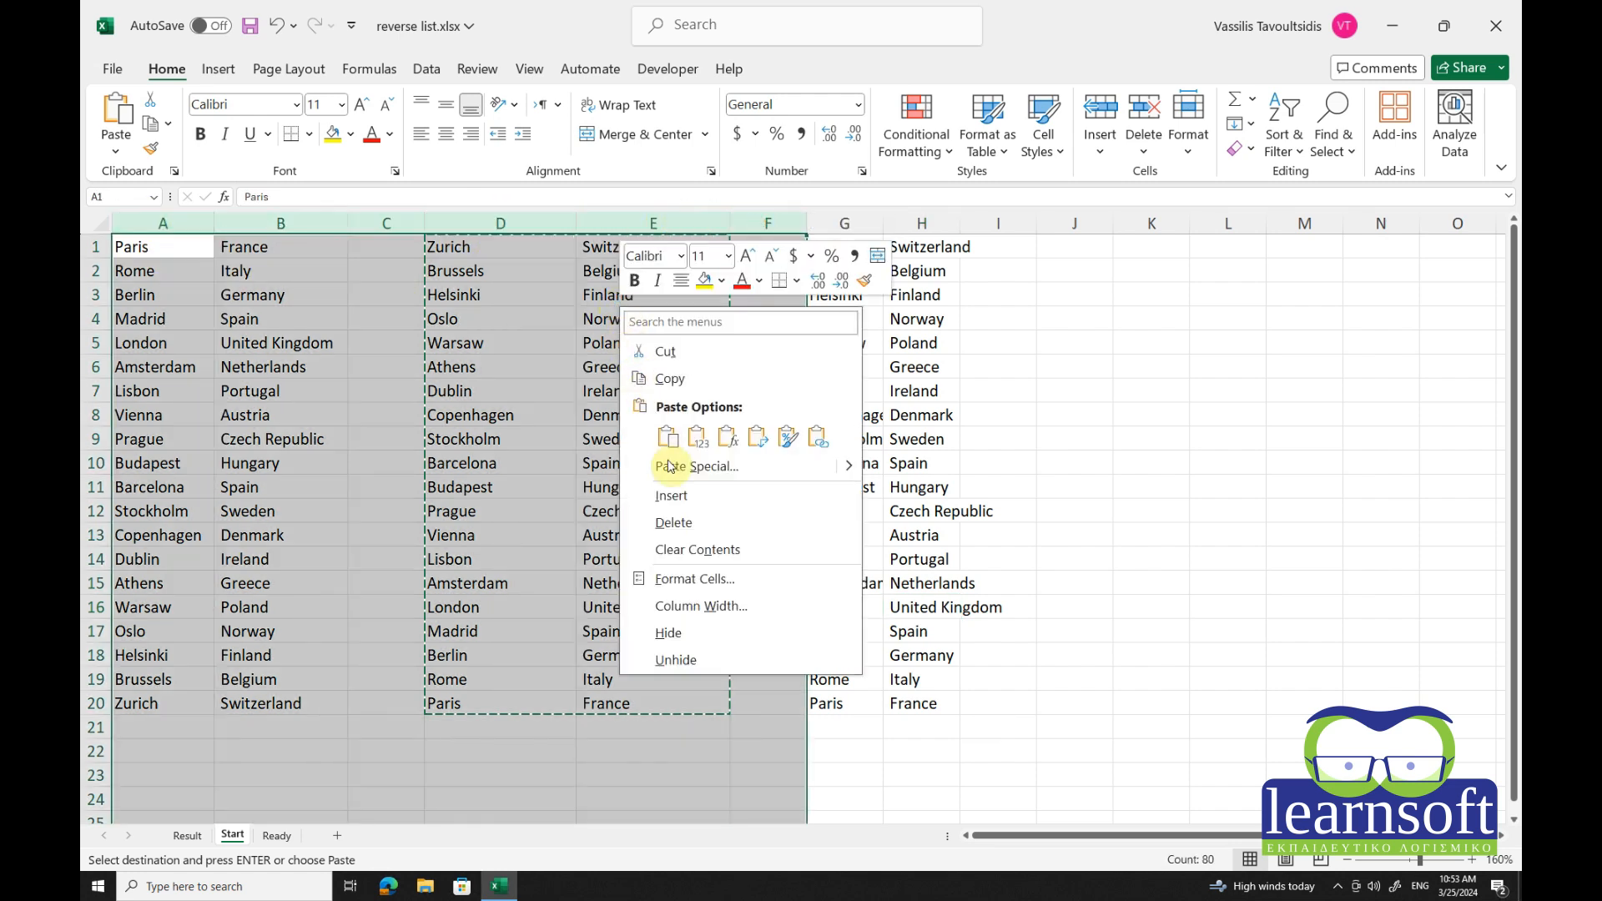
{"action": "left_click", "coordinate": [677, 524]}
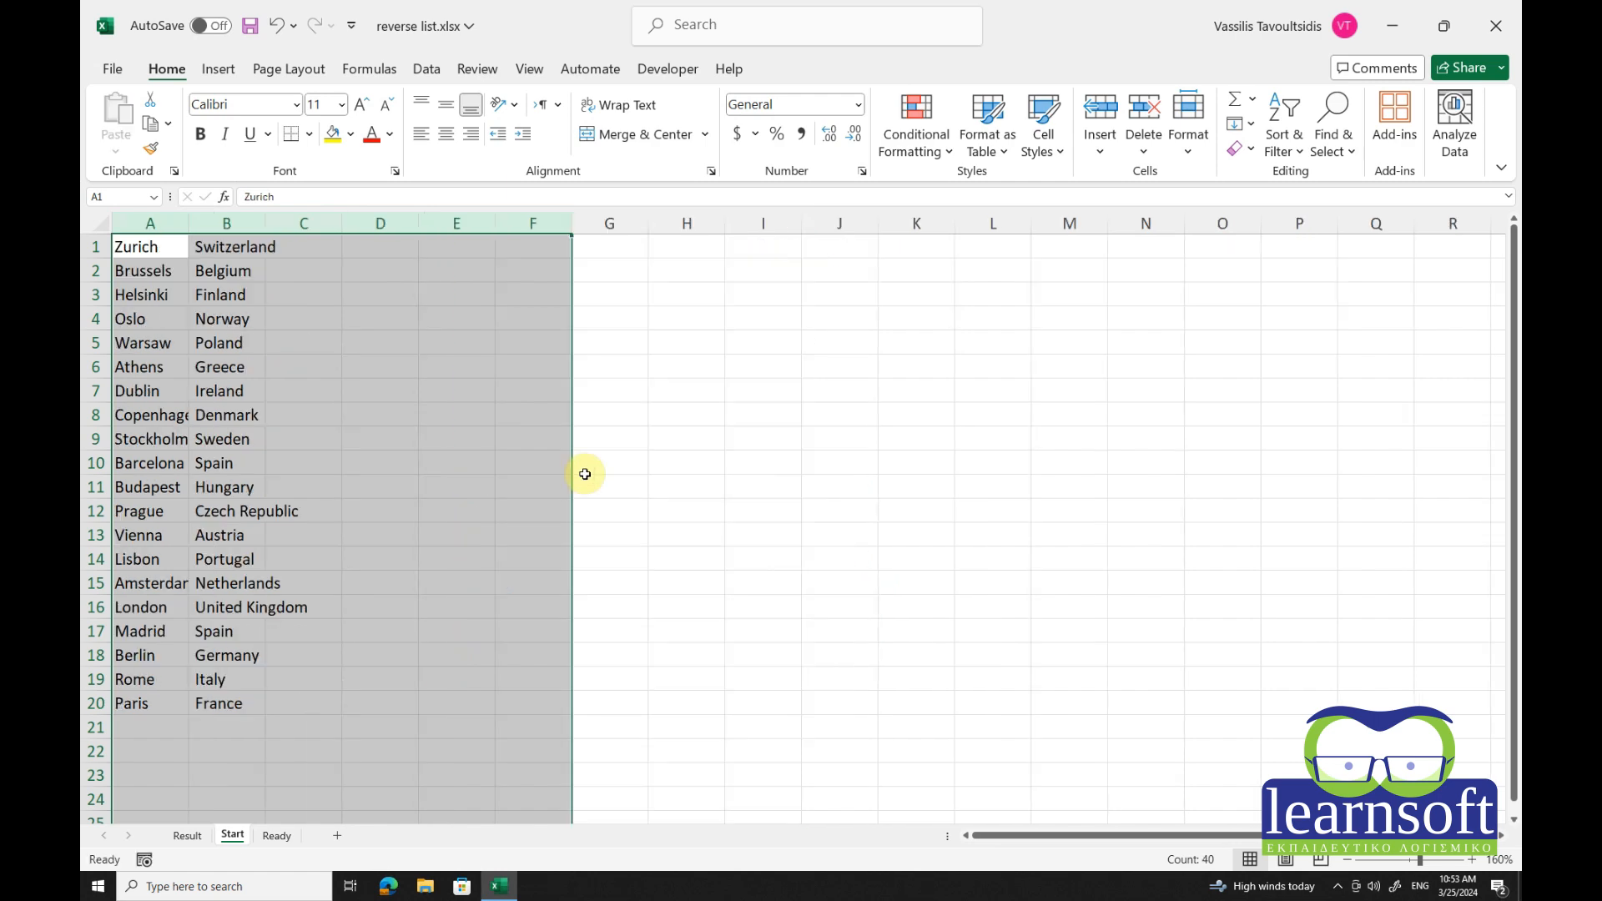
{"action": "left_click", "coordinate": [291, 320]}
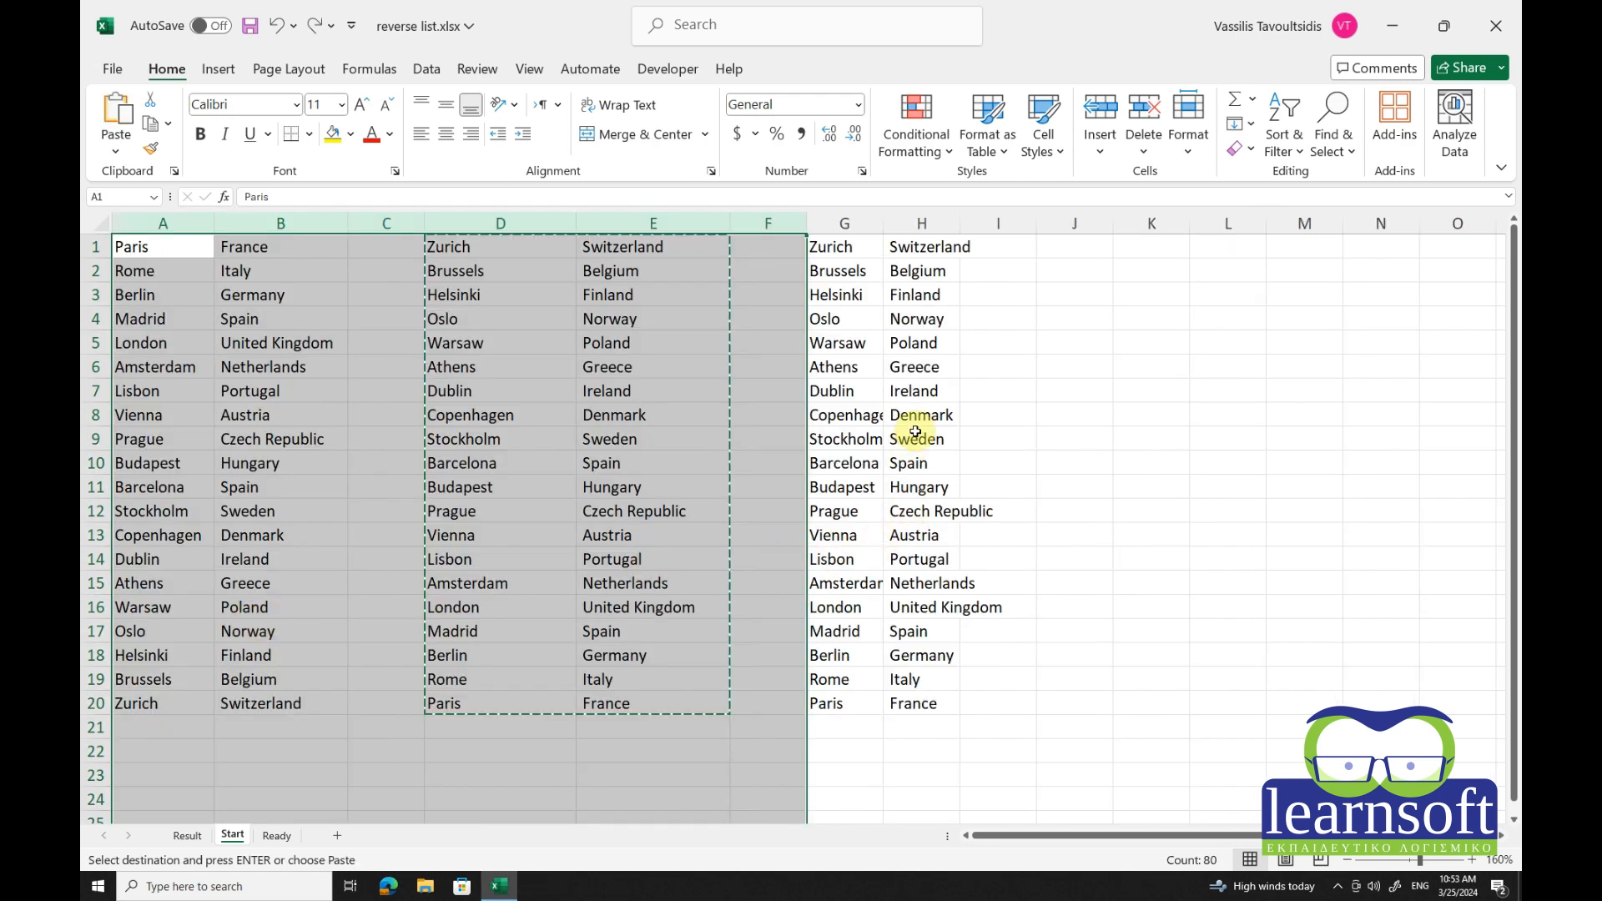
{"action": "left_click", "coordinate": [914, 434]}
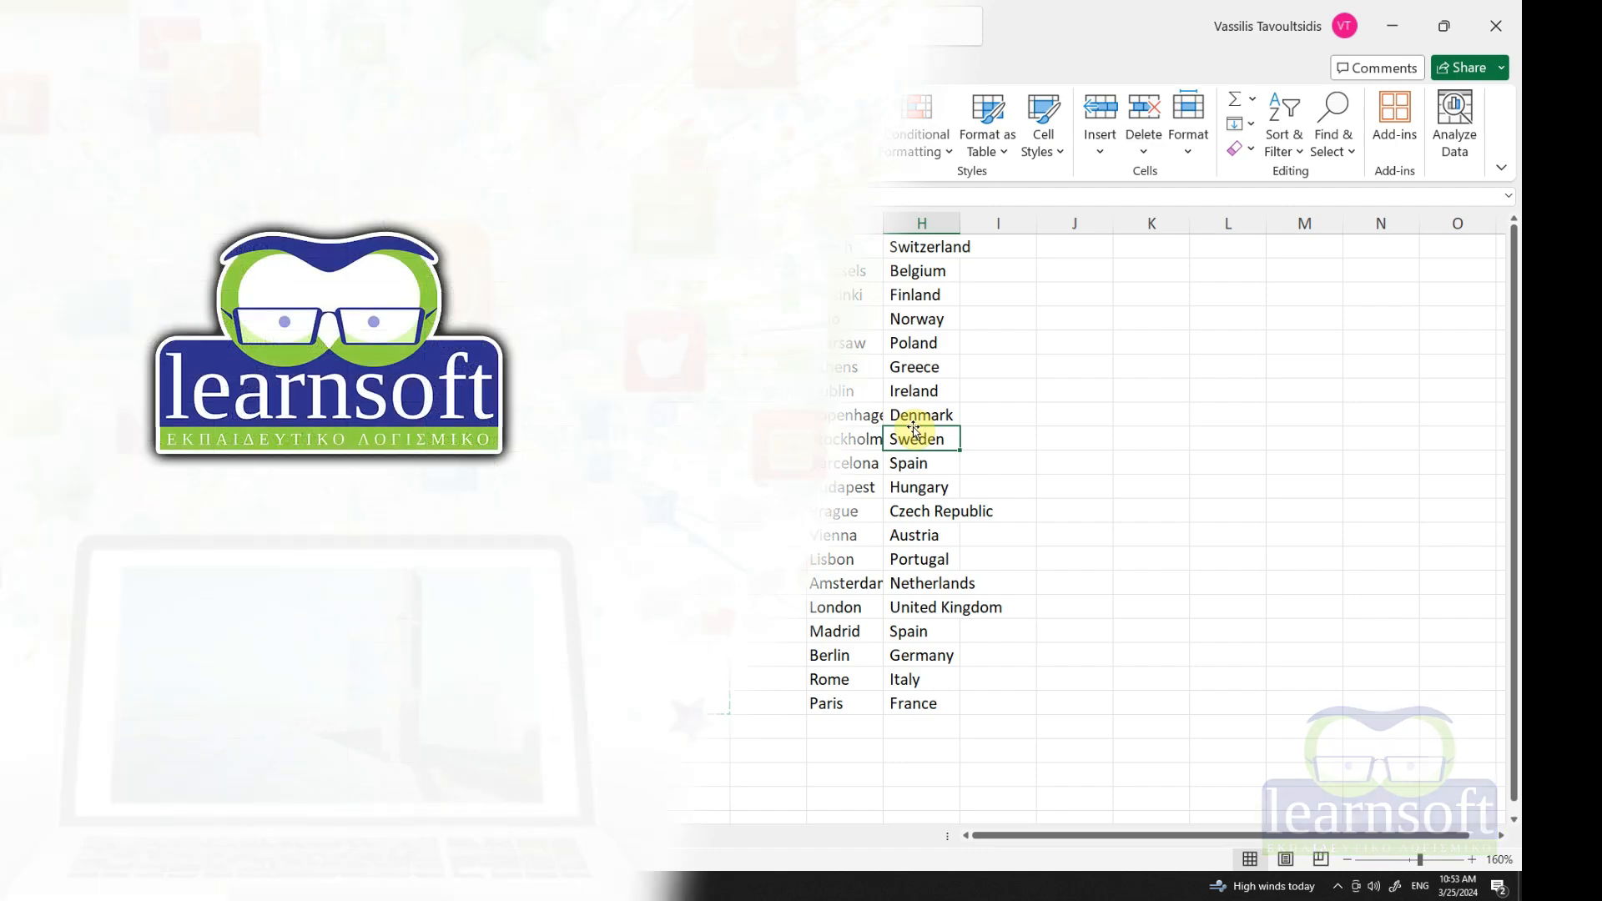